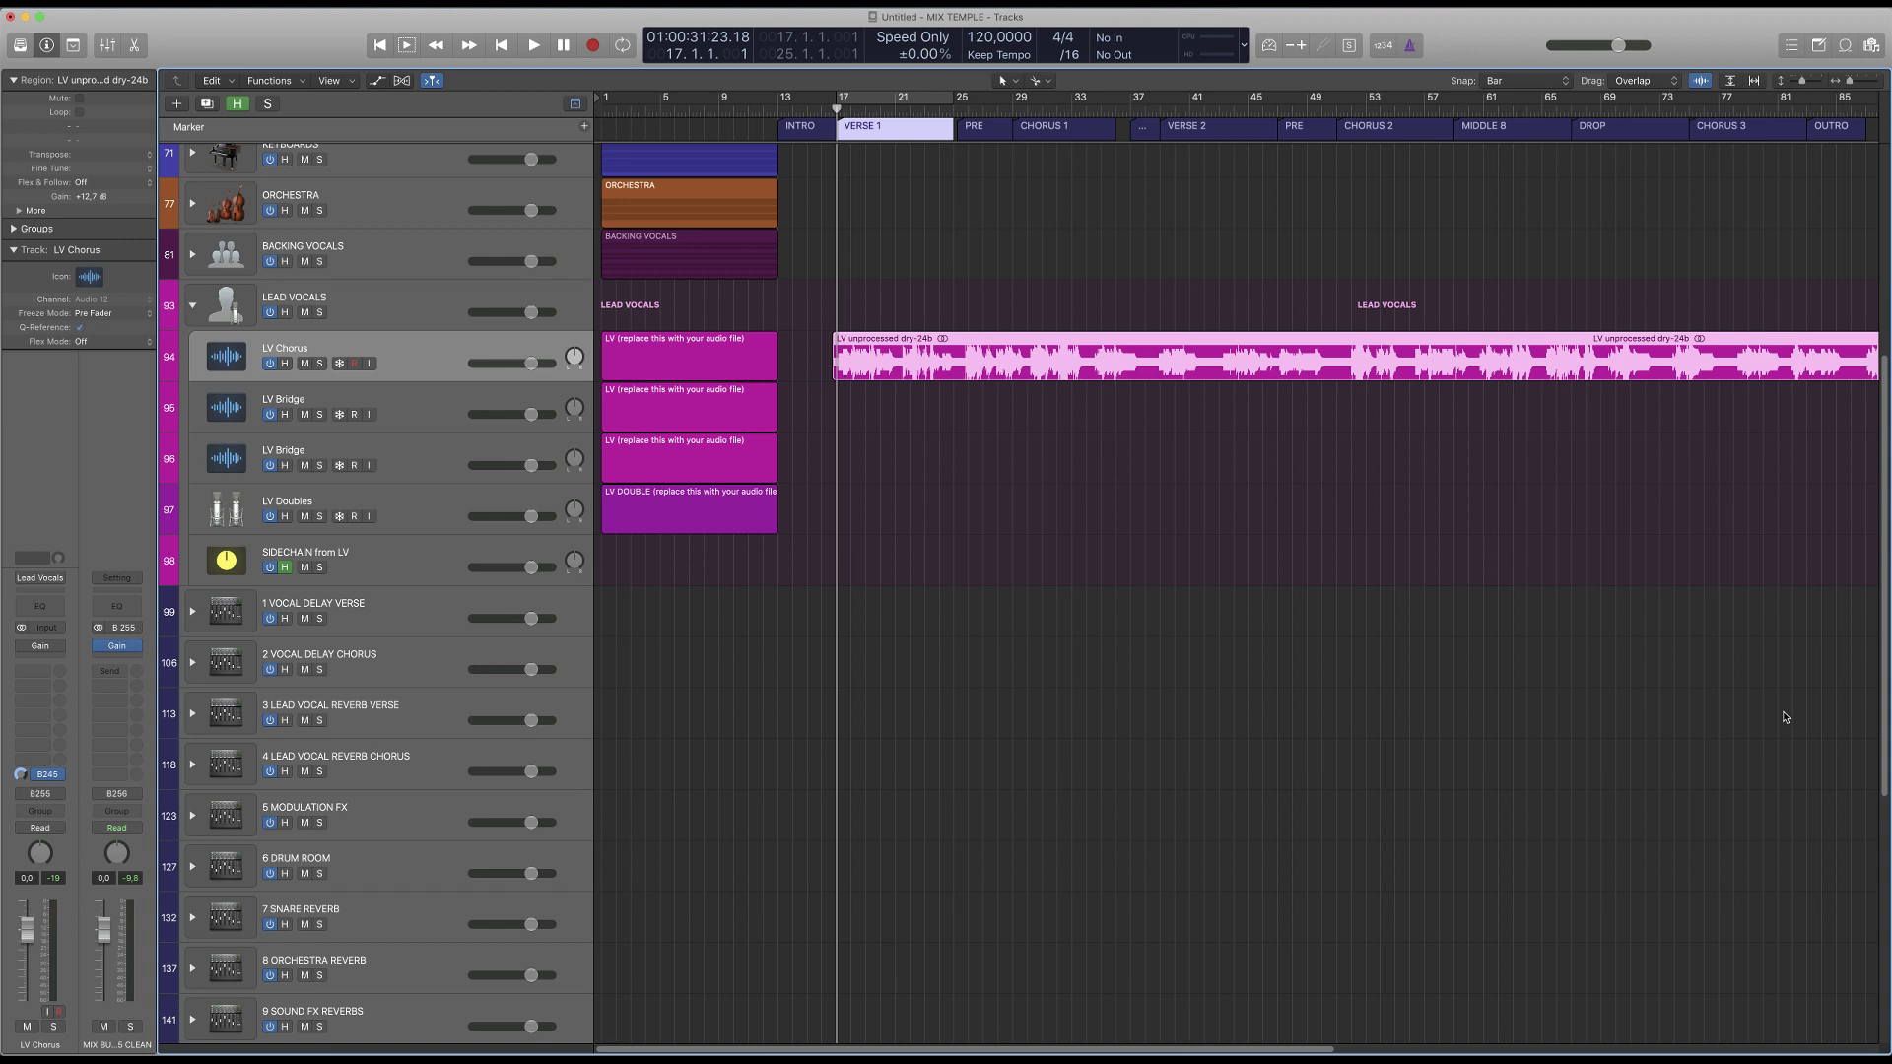
# - Load the Waves channel strip setting Lead Vocals Male from the [MixTemple] Pro lead vocals onto the LV Chorus track
pyautogui.scroll(1, 1097, 509)
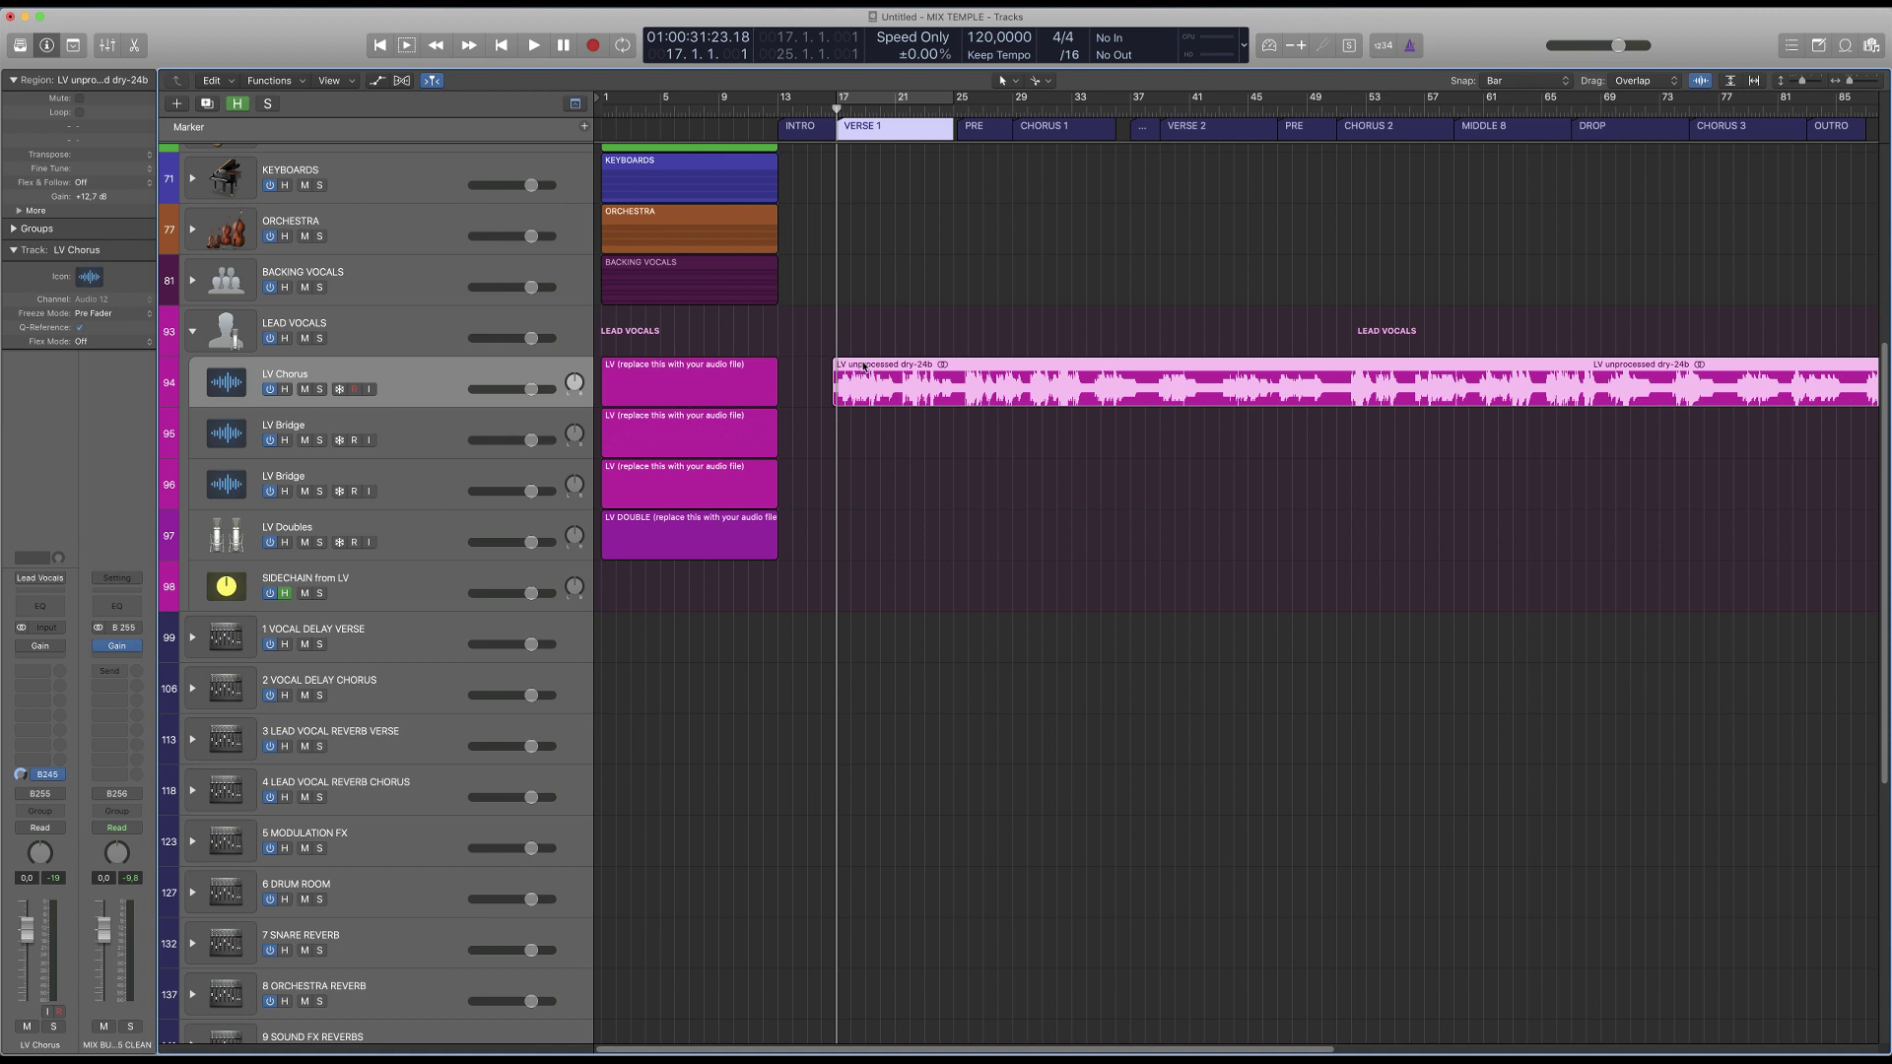
pyautogui.scroll(-1, 804, 417)
pyautogui.scroll(3, 805, 417)
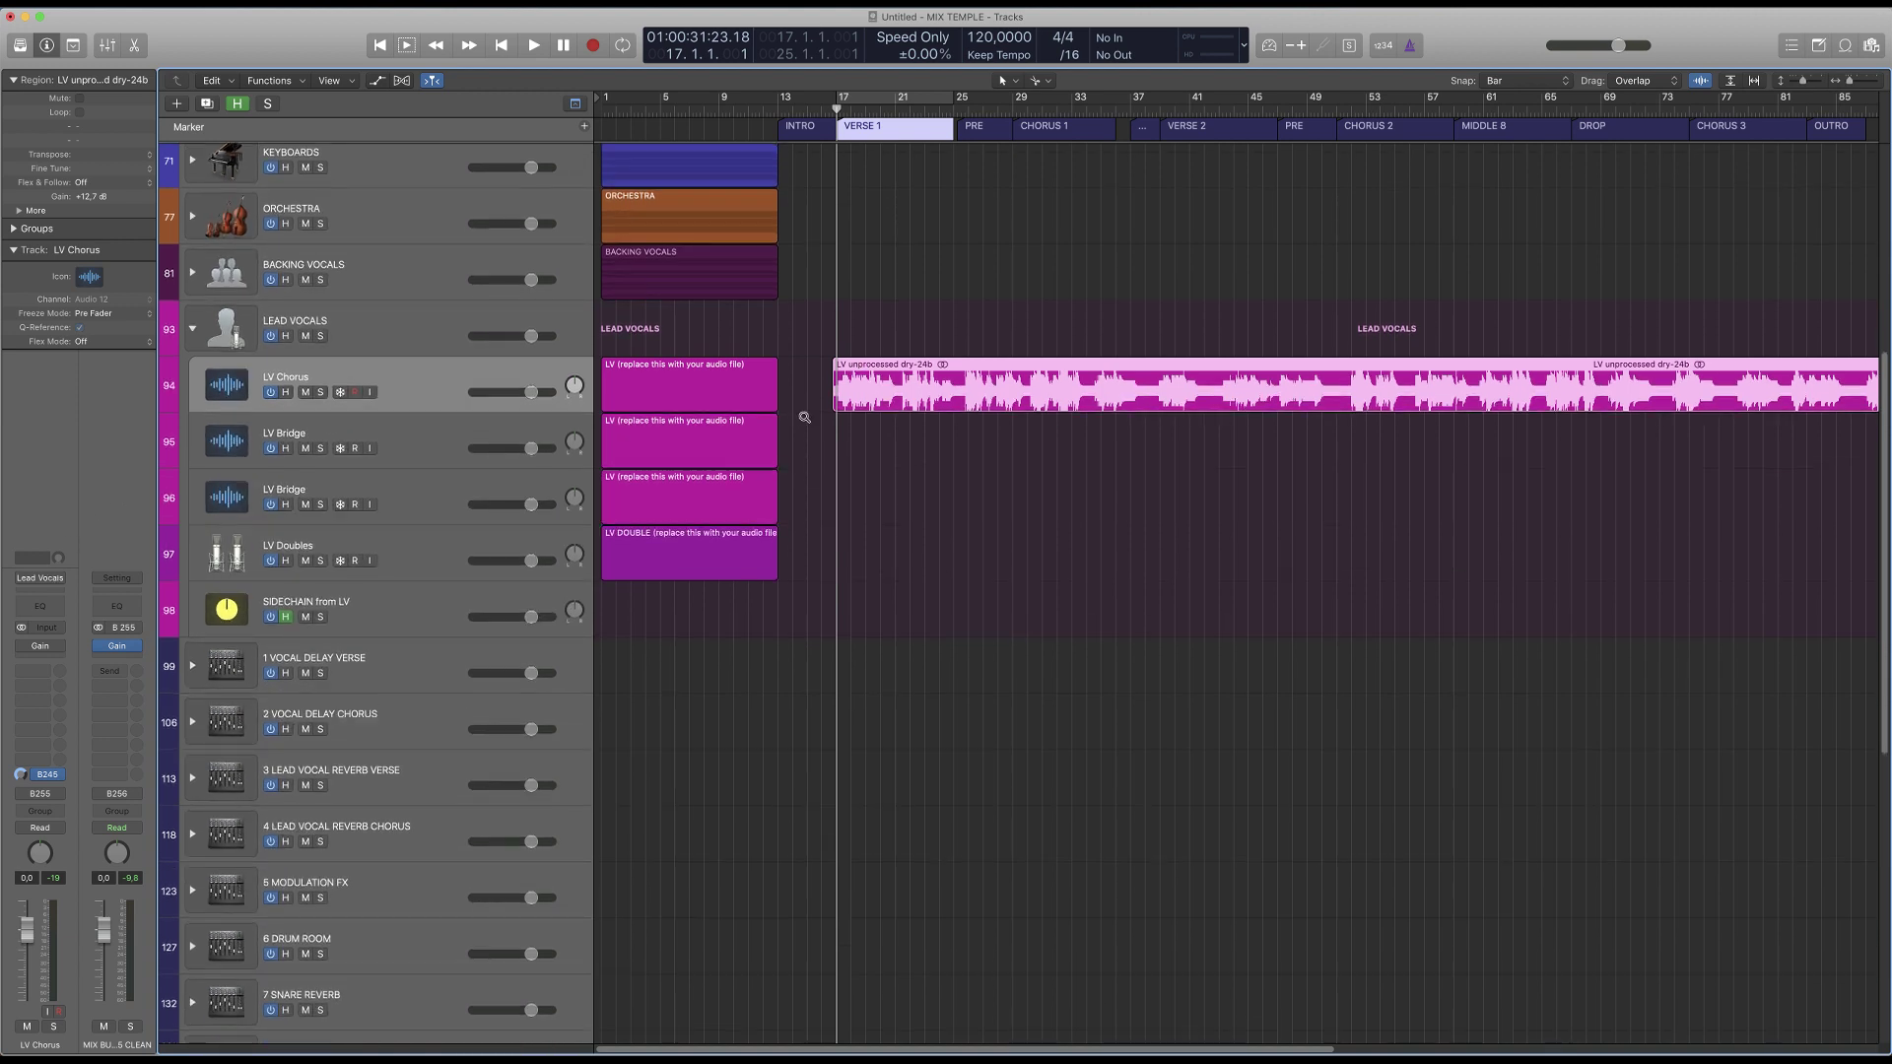
pyautogui.scroll(3, 804, 417)
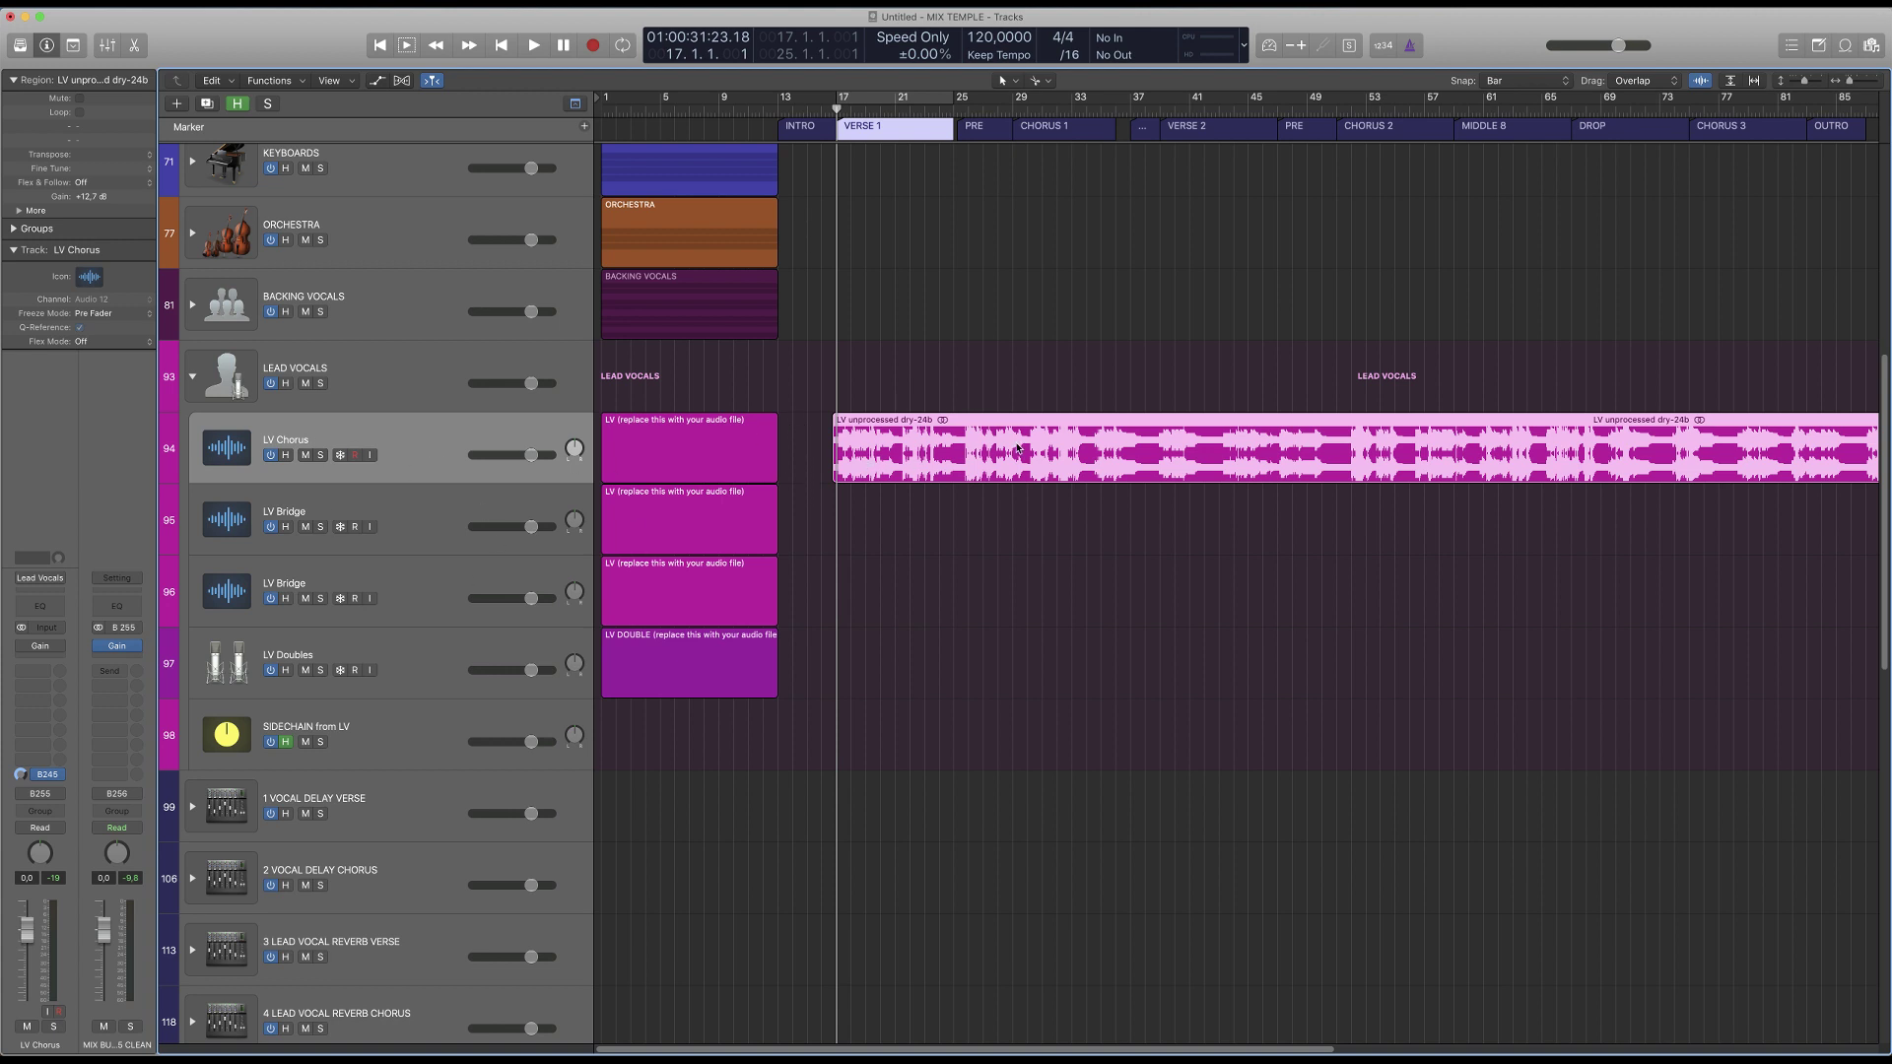
pyautogui.click(41, 578)
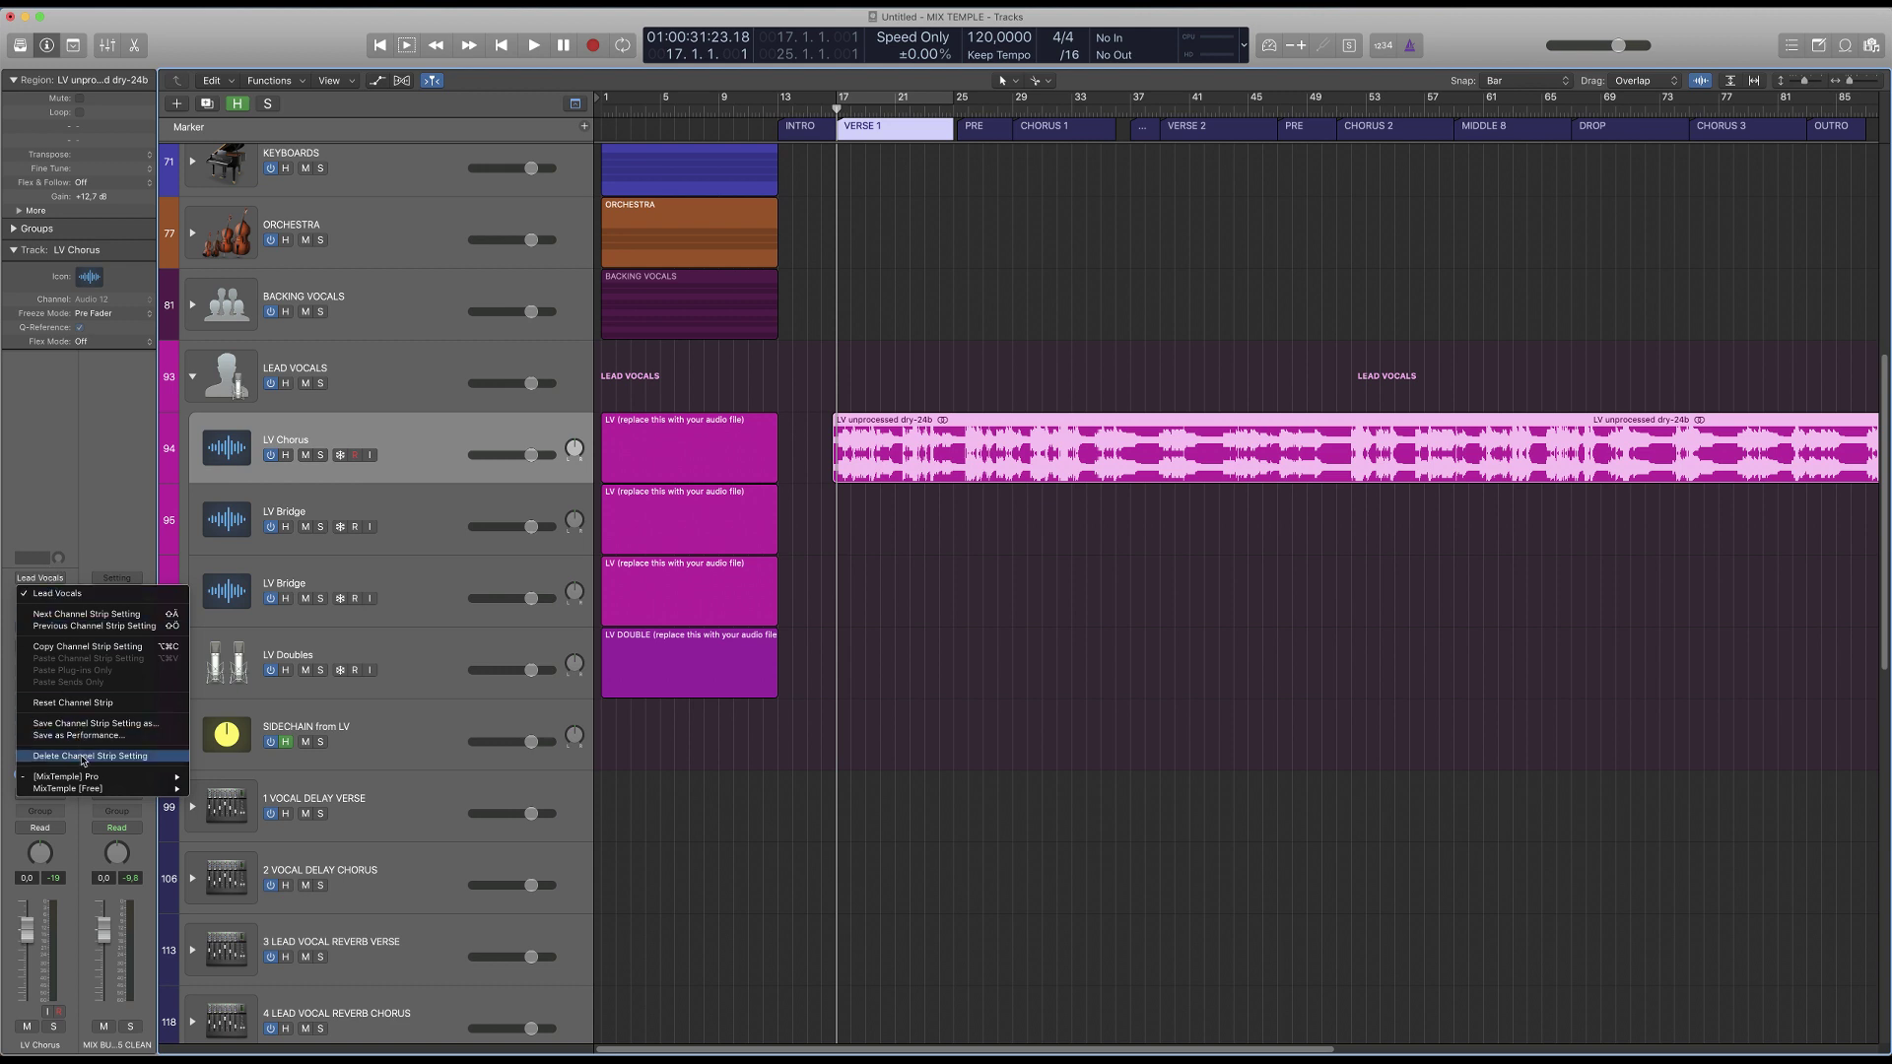
pyautogui.moveTo(94, 782)
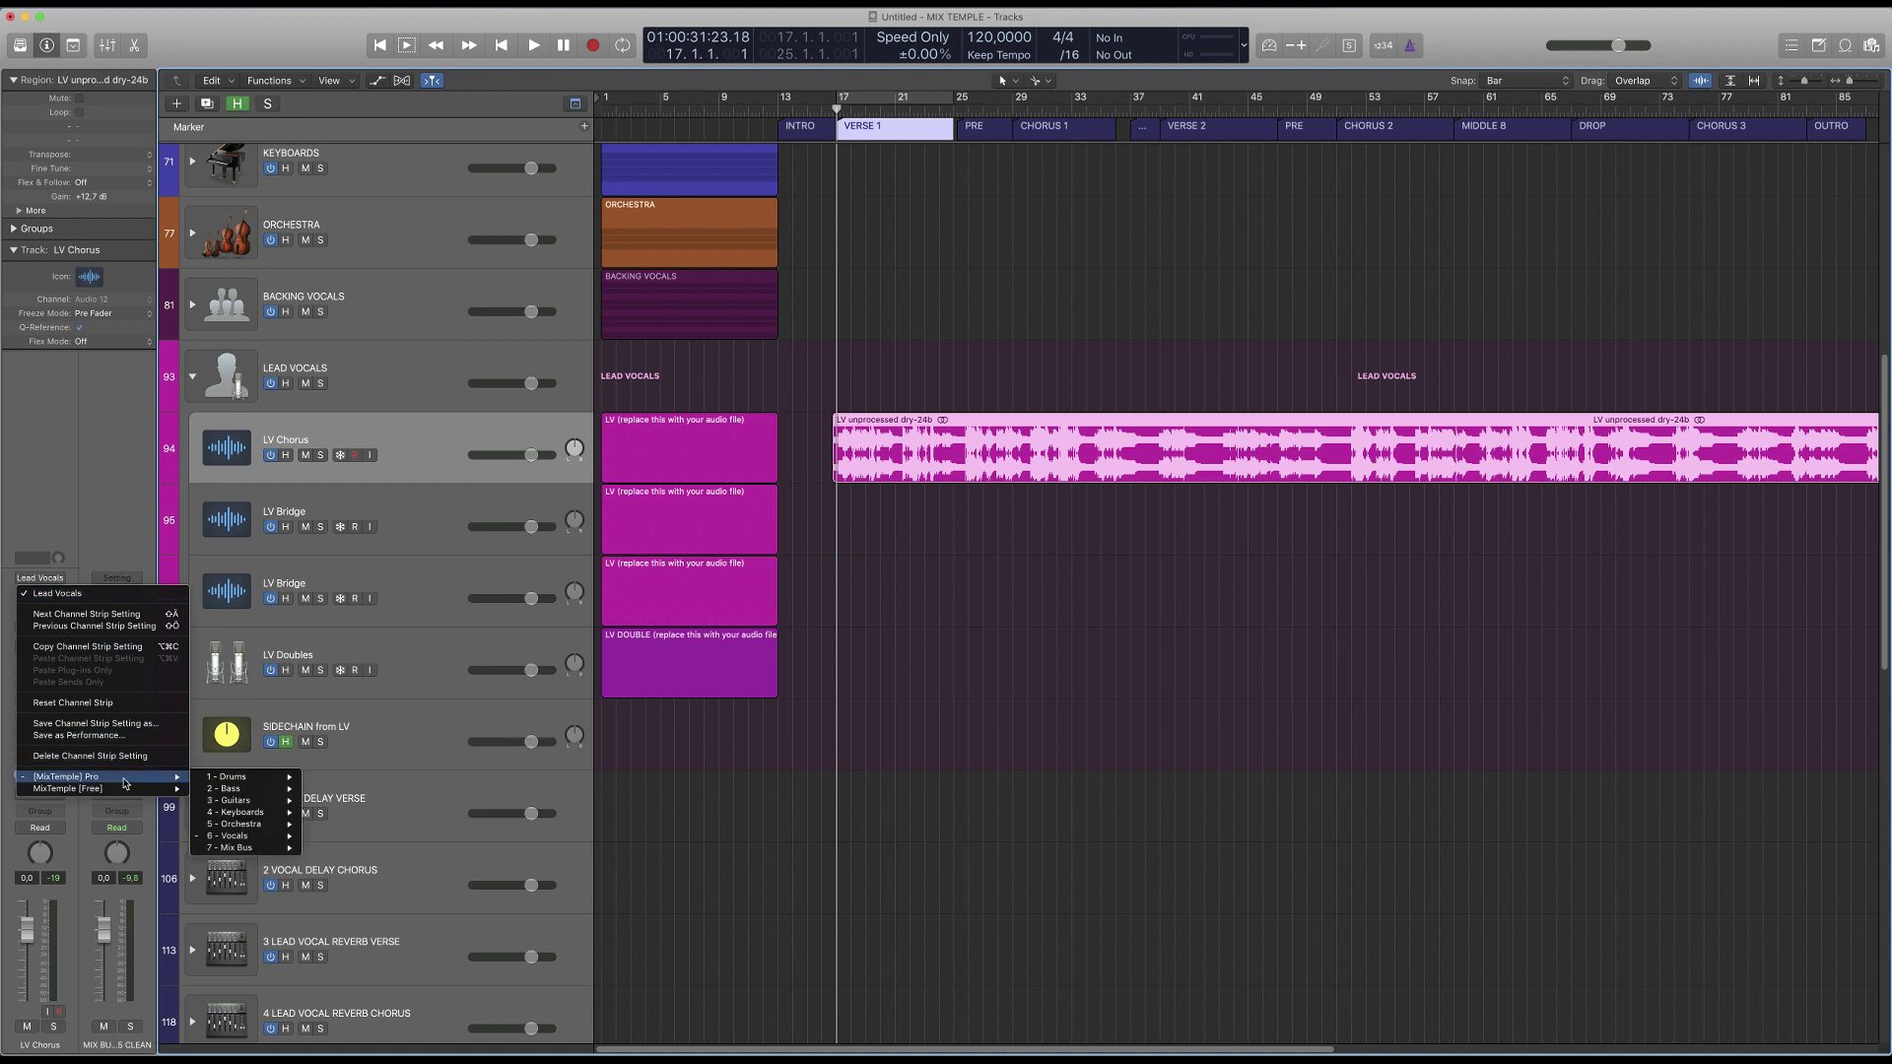
pyautogui.moveTo(252, 837)
pyautogui.moveTo(355, 848)
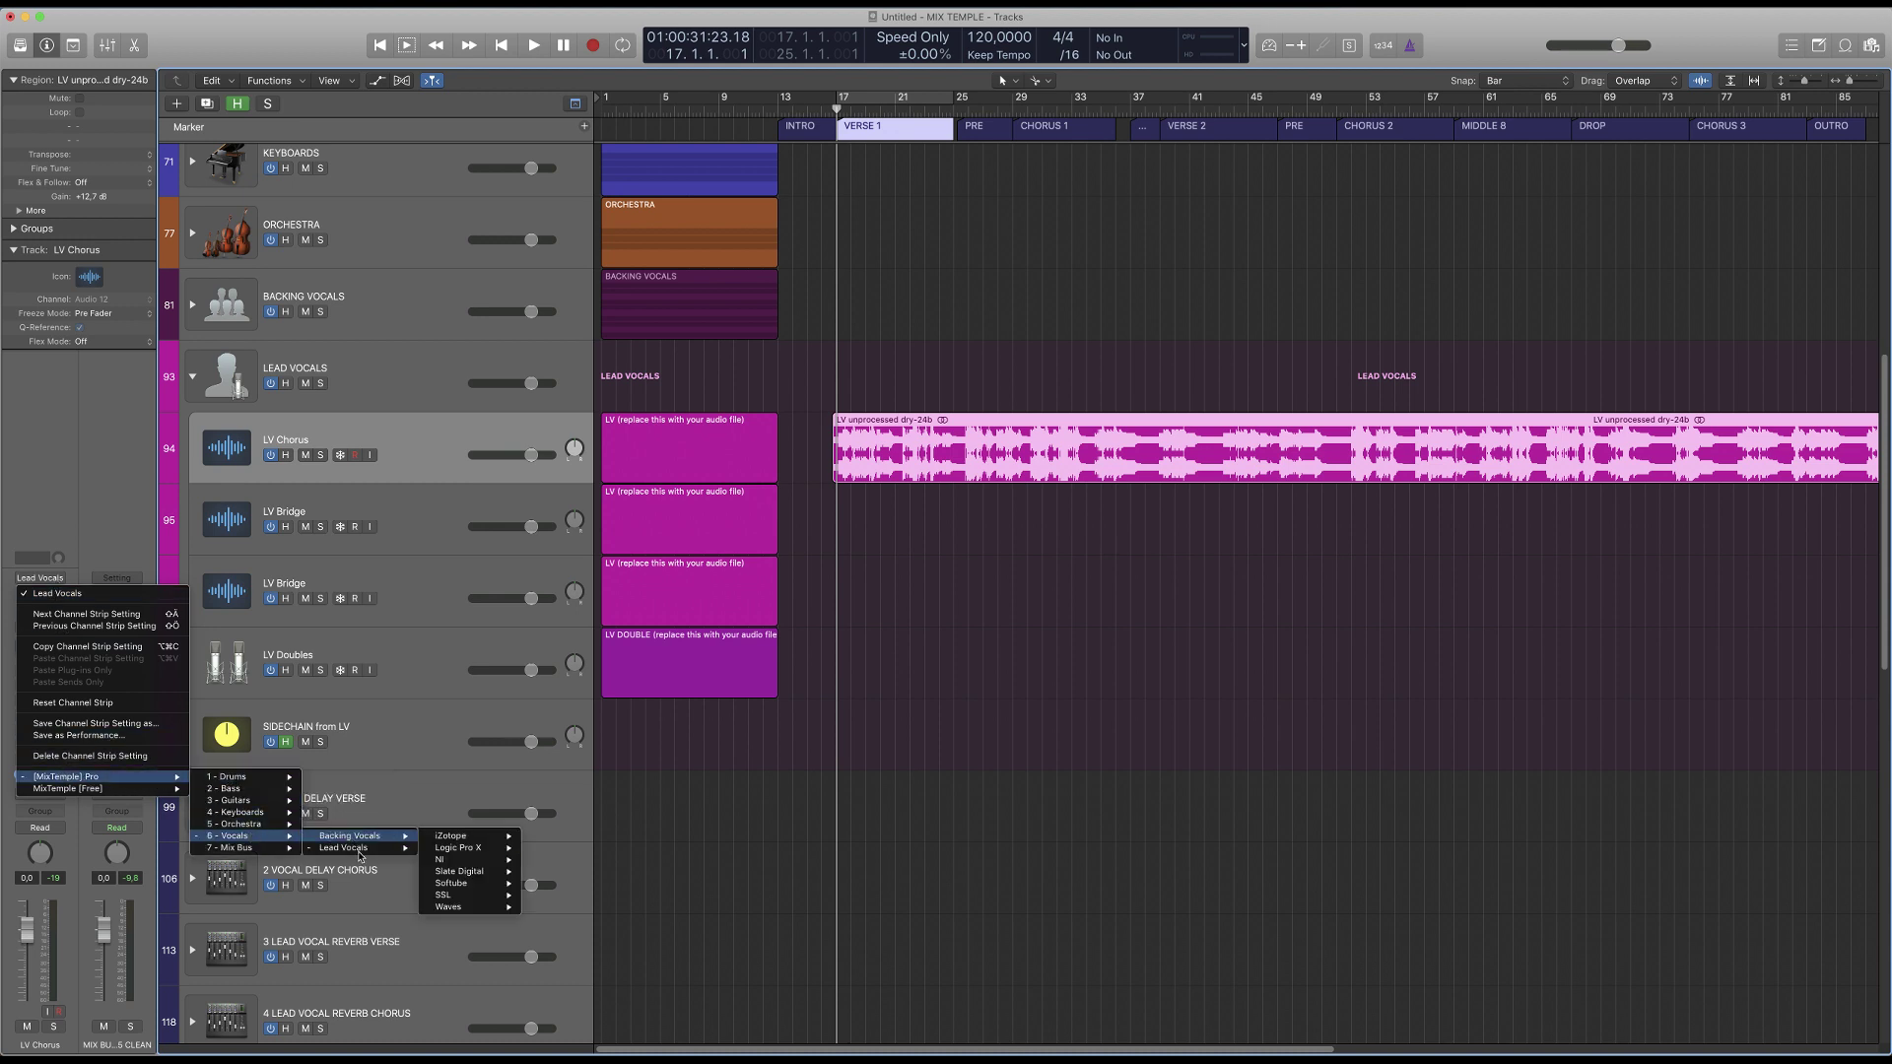
pyautogui.moveTo(476, 921)
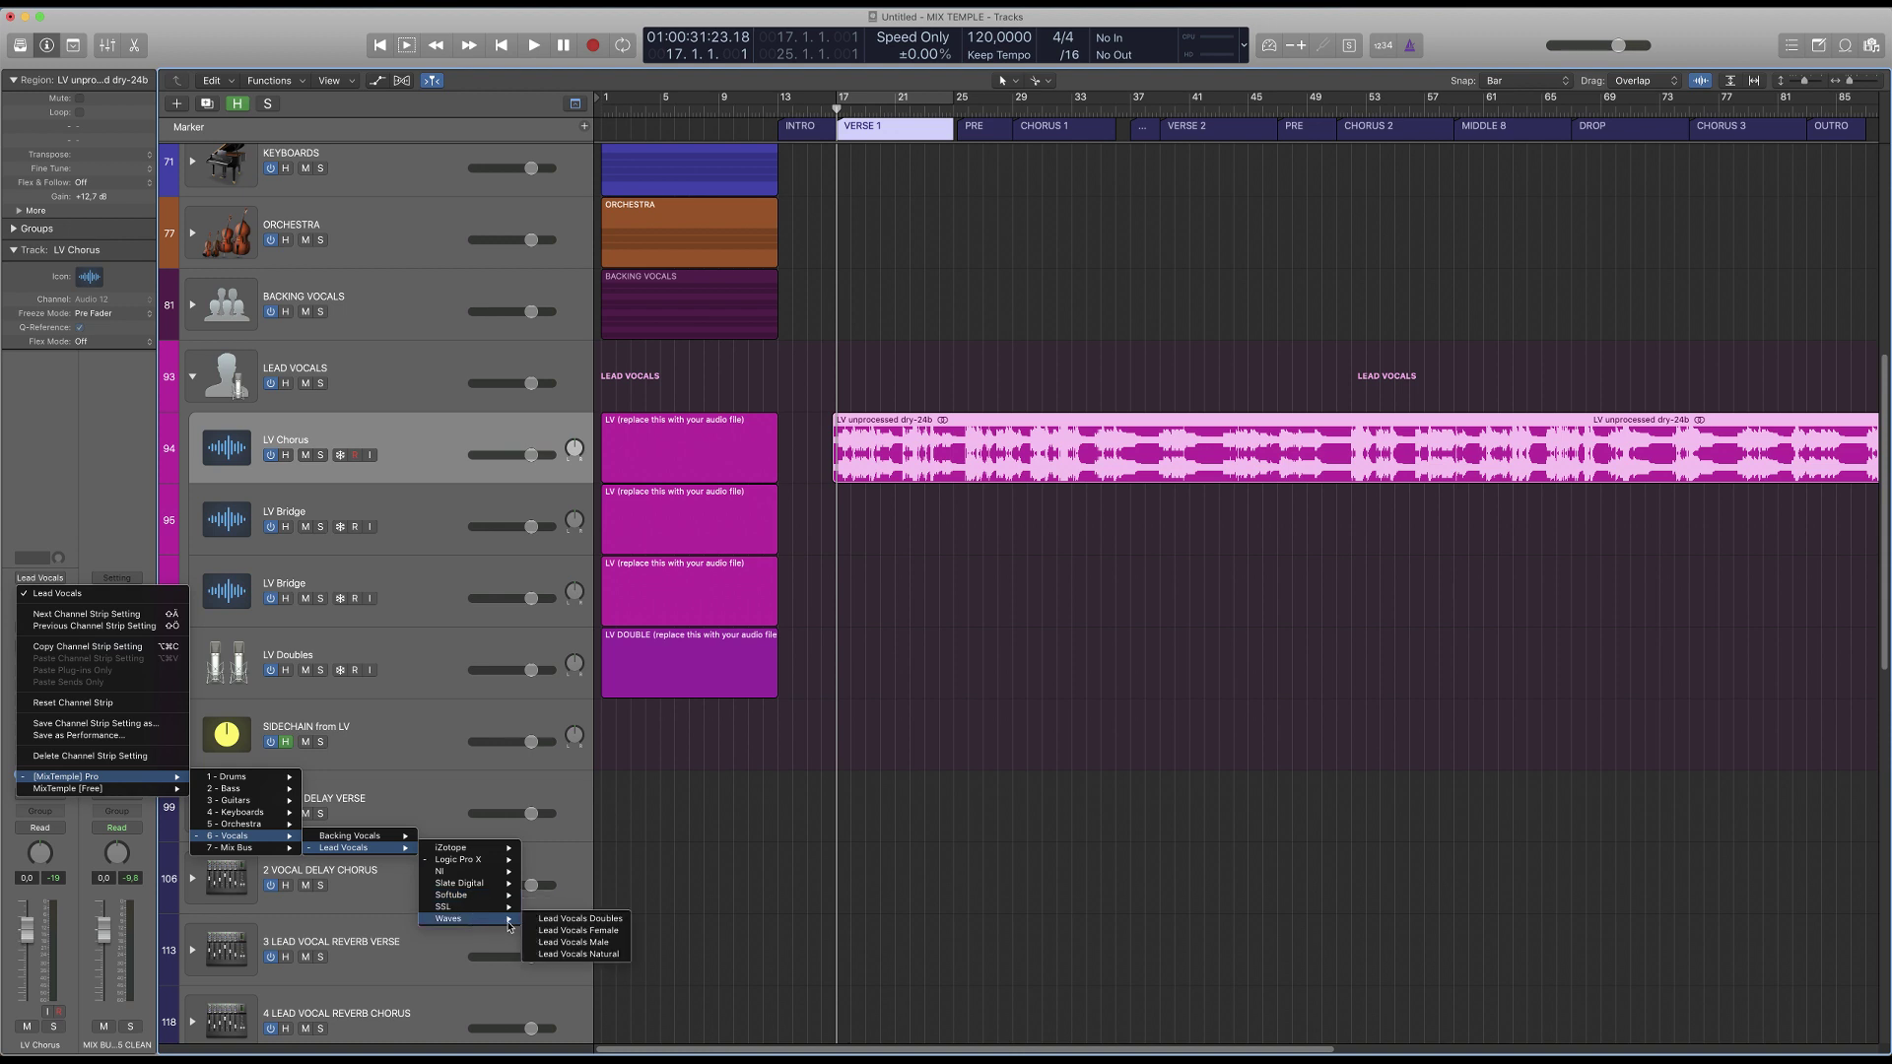
pyautogui.click(614, 944)
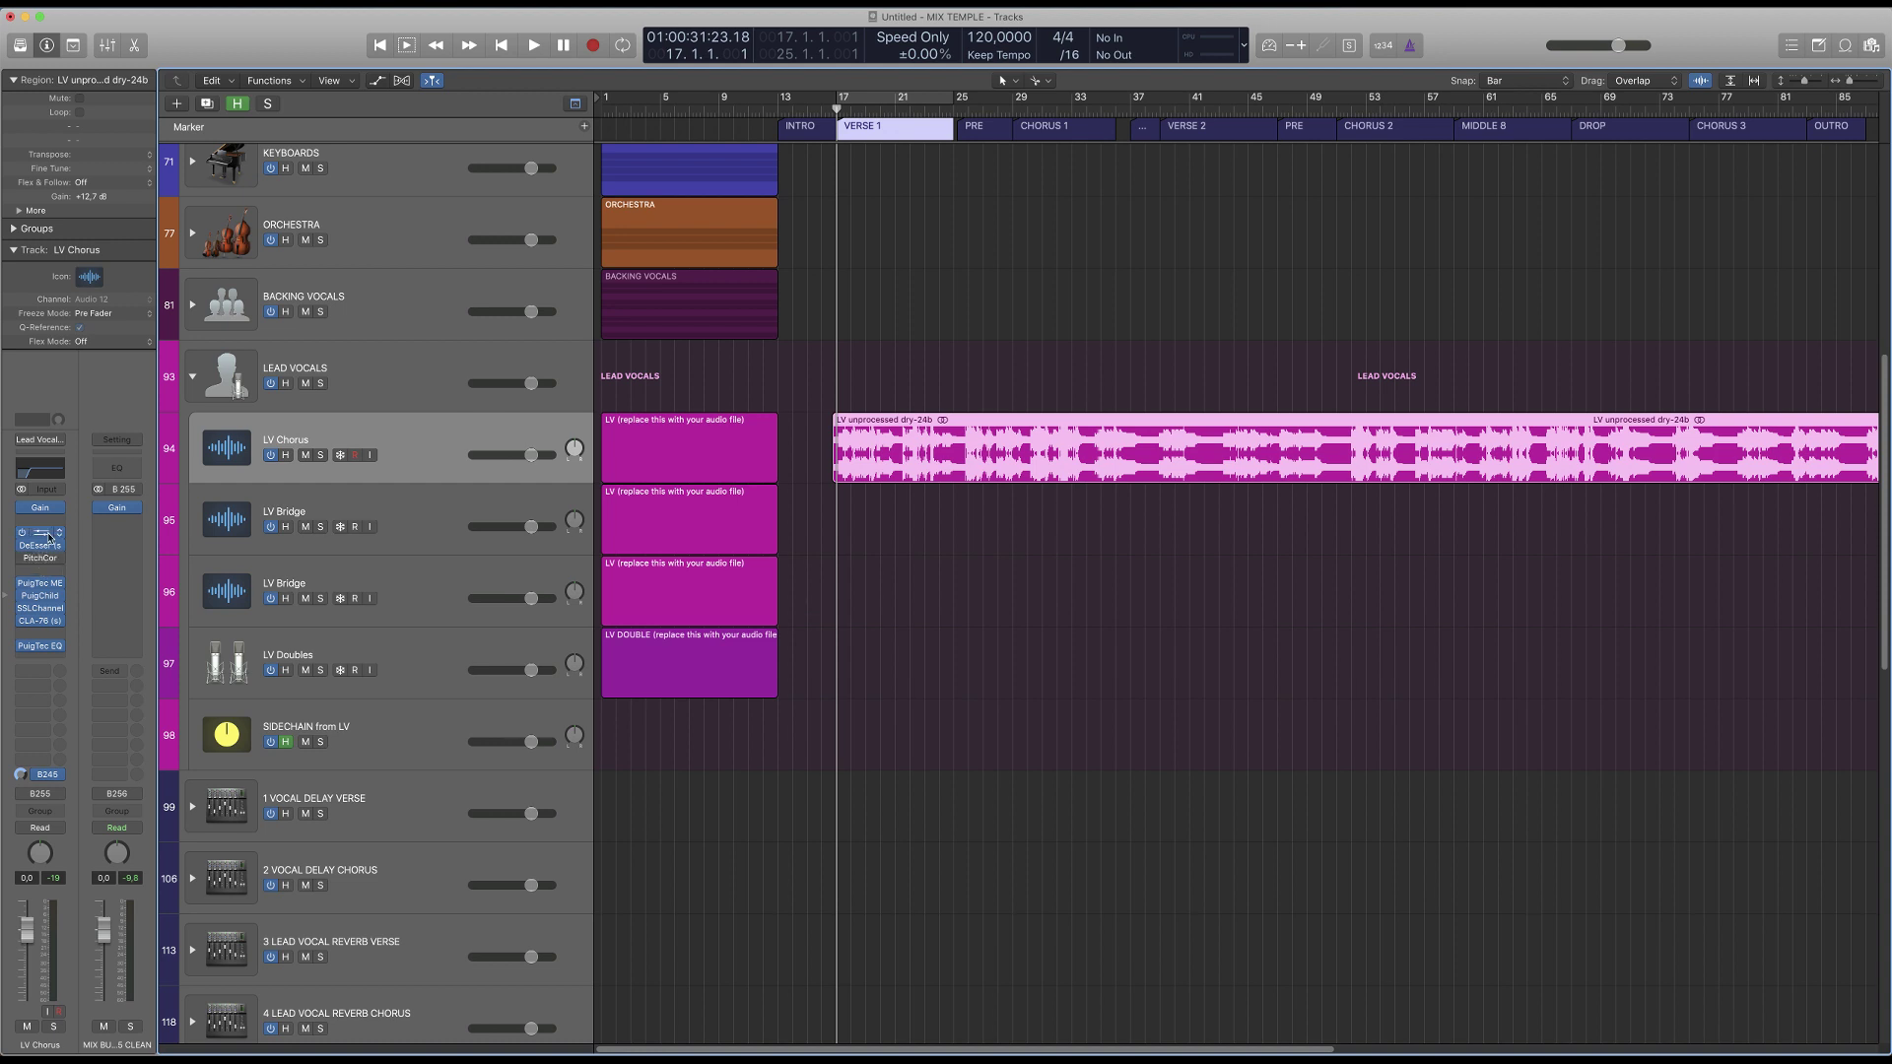
# - Try the gain knob in LV Chorus's Gain plug-in, reset it to 0.0 dB and close the plug-in
pyautogui.click(44, 509)
pyautogui.moveTo(292, 43); pyautogui.dragTo(410, 76)
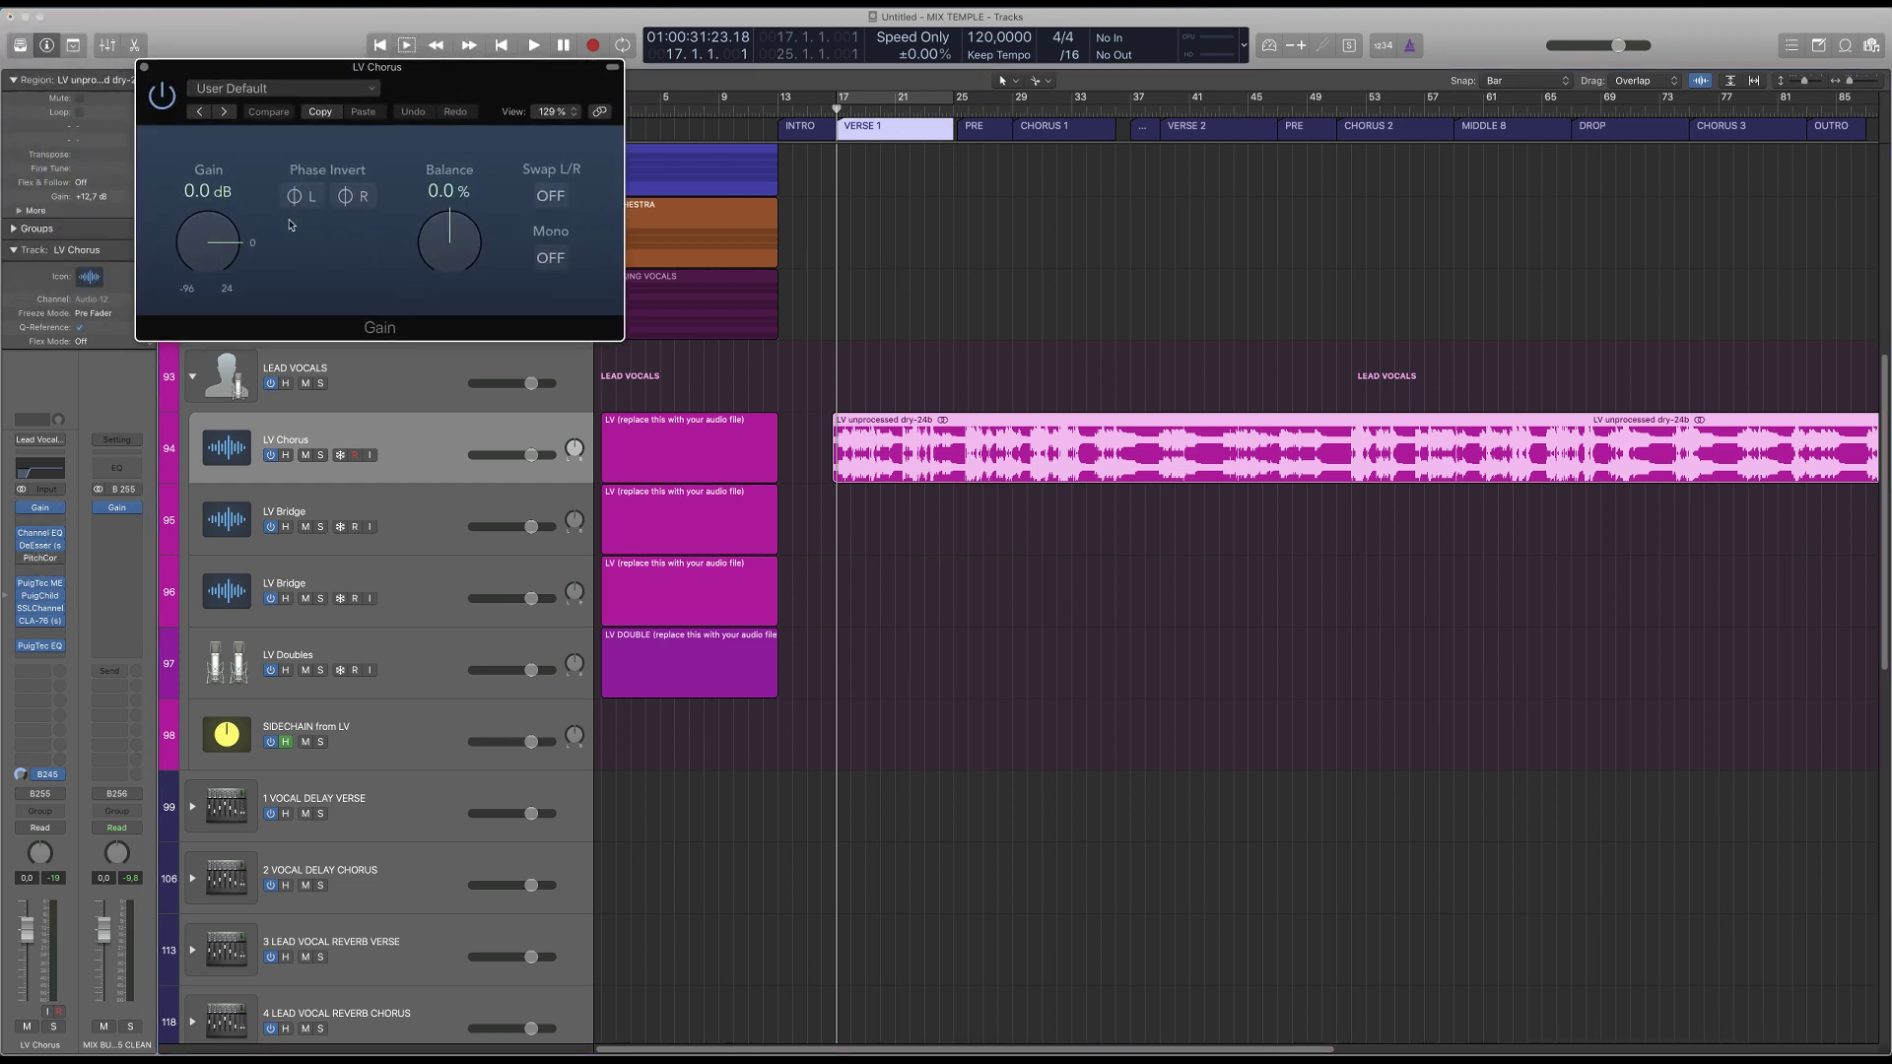
pyautogui.moveTo(230, 249); pyautogui.dragTo(225, 255)
pyautogui.keyDown('alt'); pyautogui.click(207, 240); pyautogui.keyUp('alt')
pyautogui.click(144, 67)
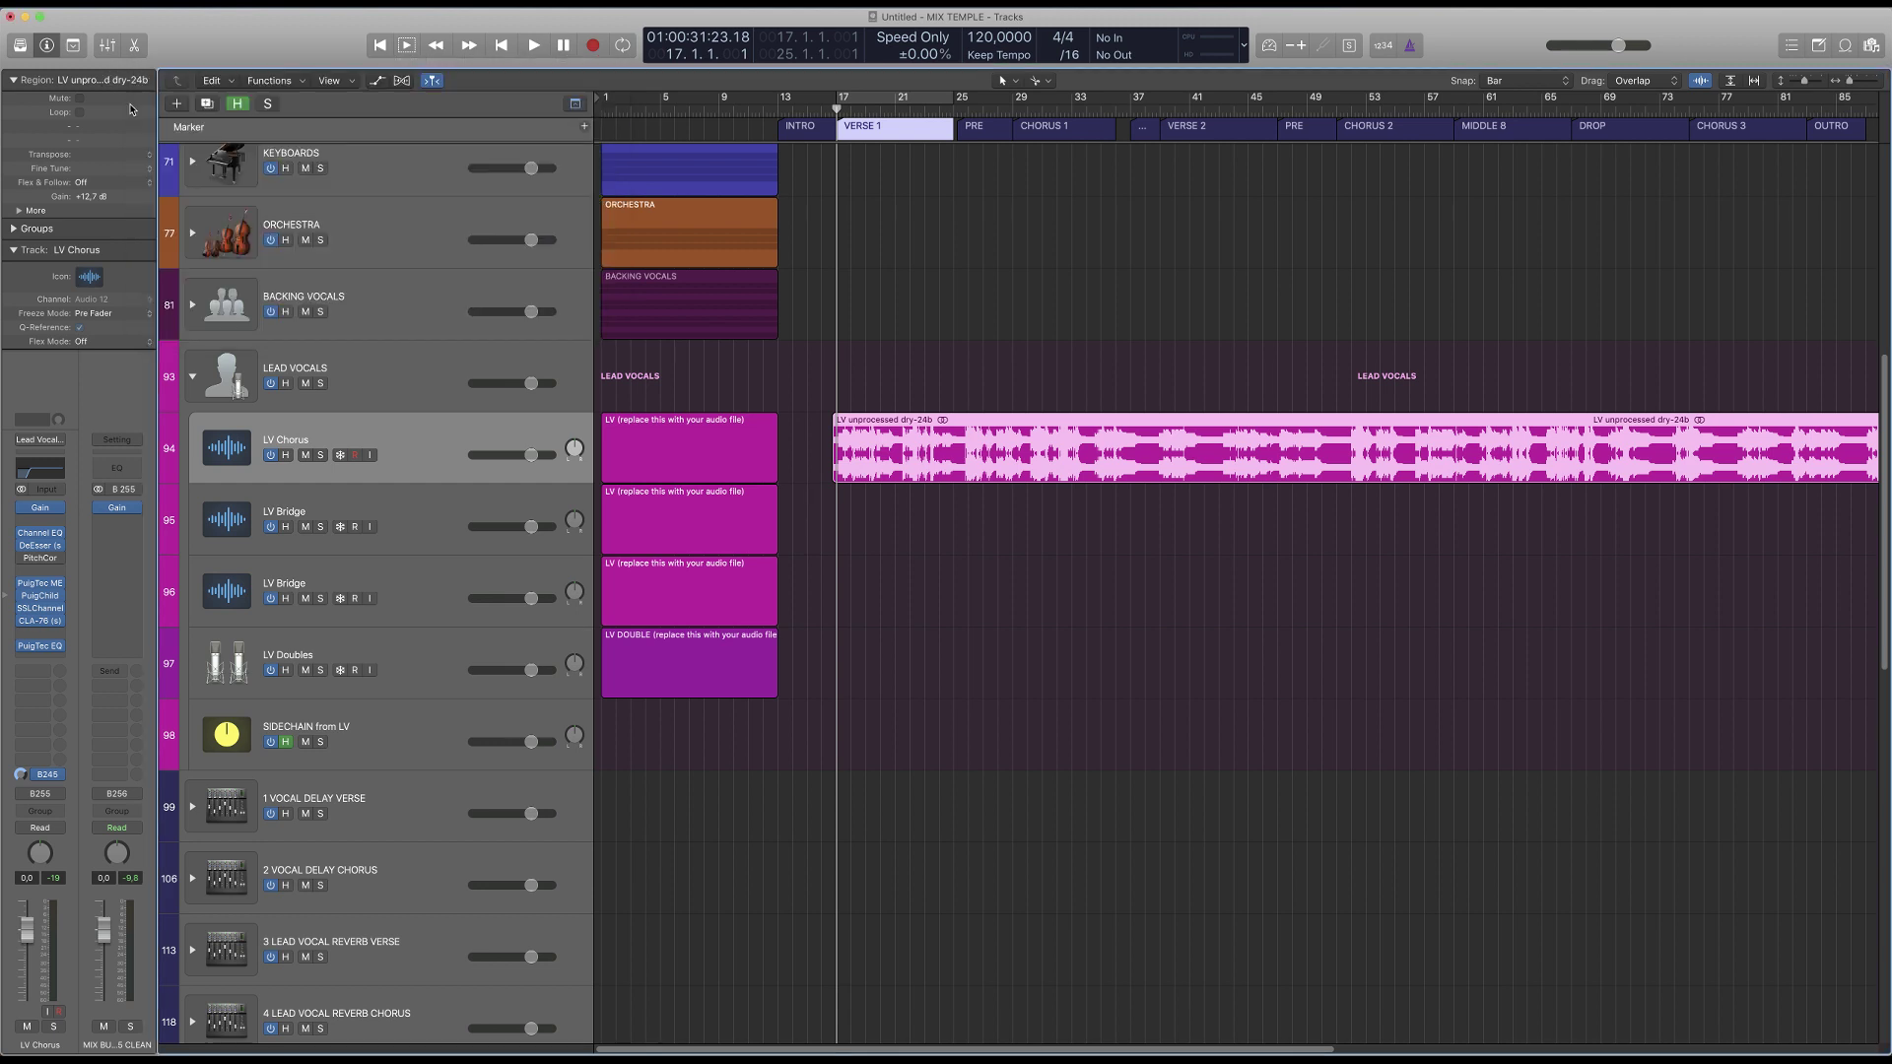
# - Open the Channel EQ on LV Chorus to examine its low-cut curve and close it again
pyautogui.click(40, 533)
pyautogui.press('i')
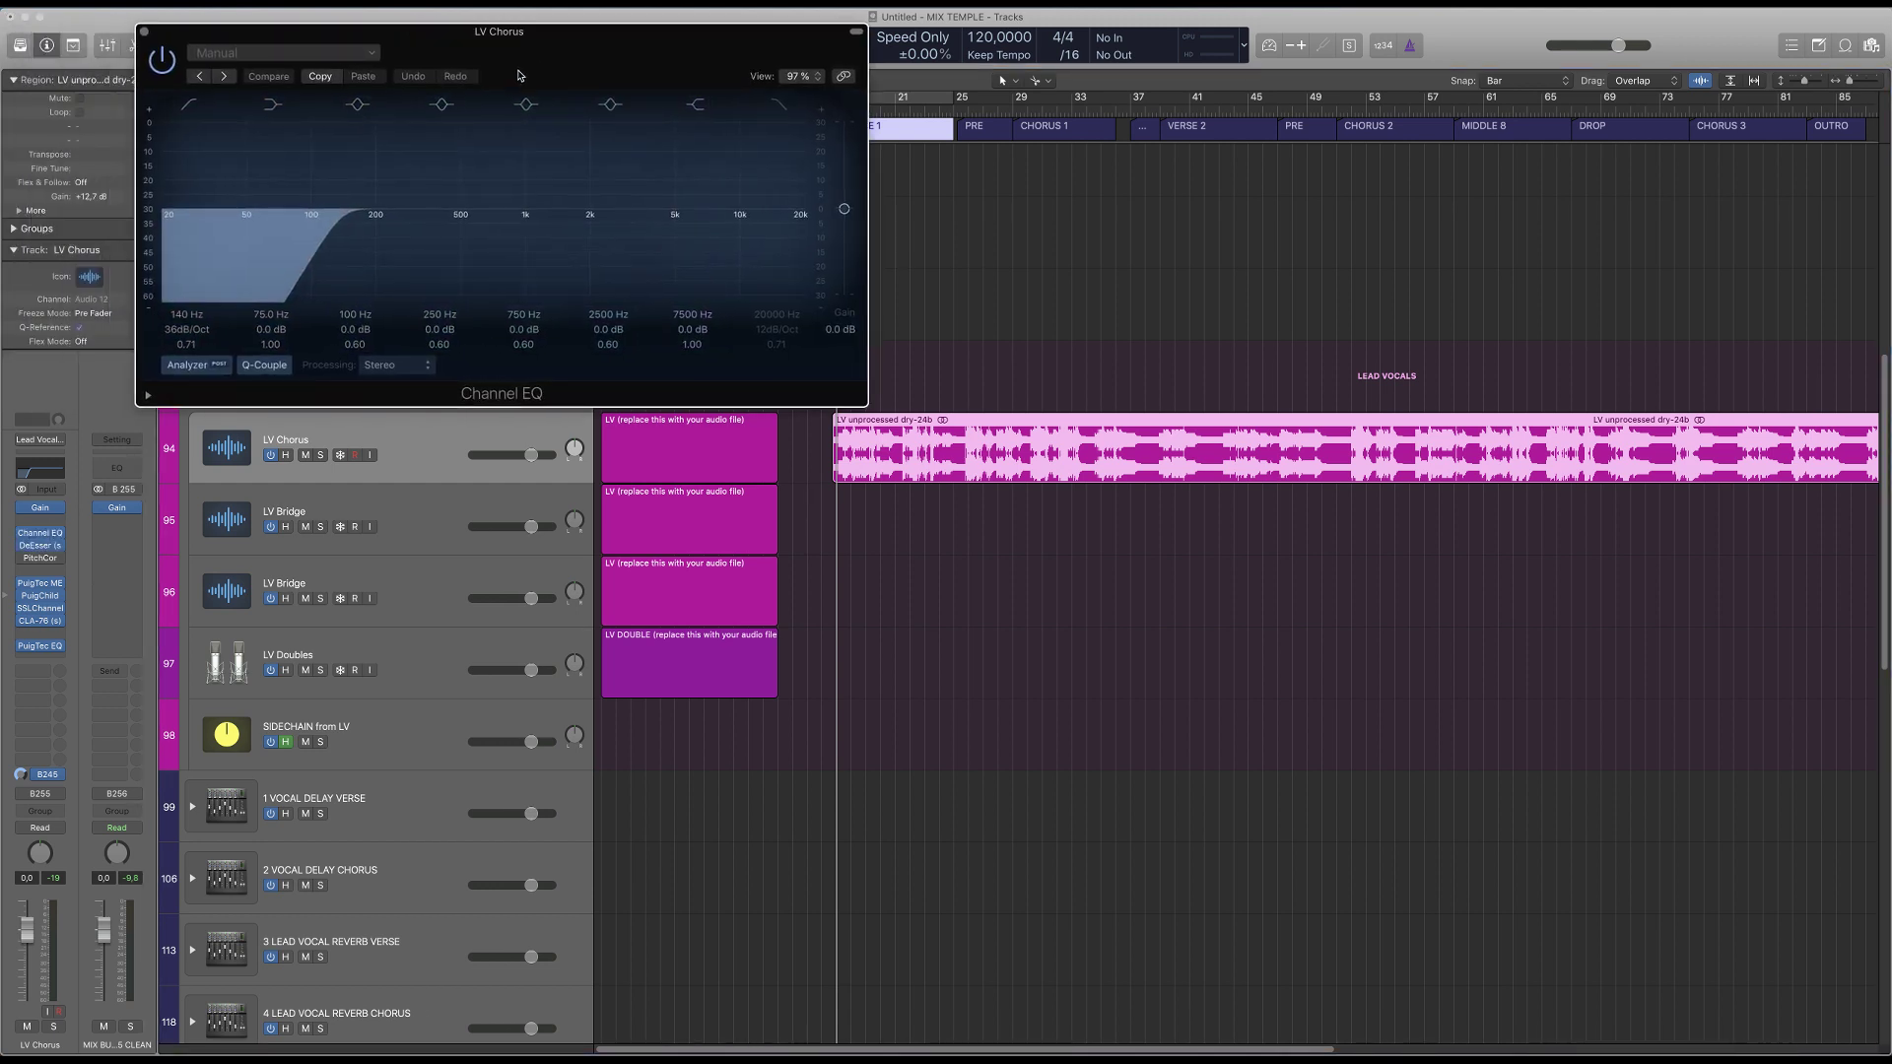
pyautogui.click(143, 32)
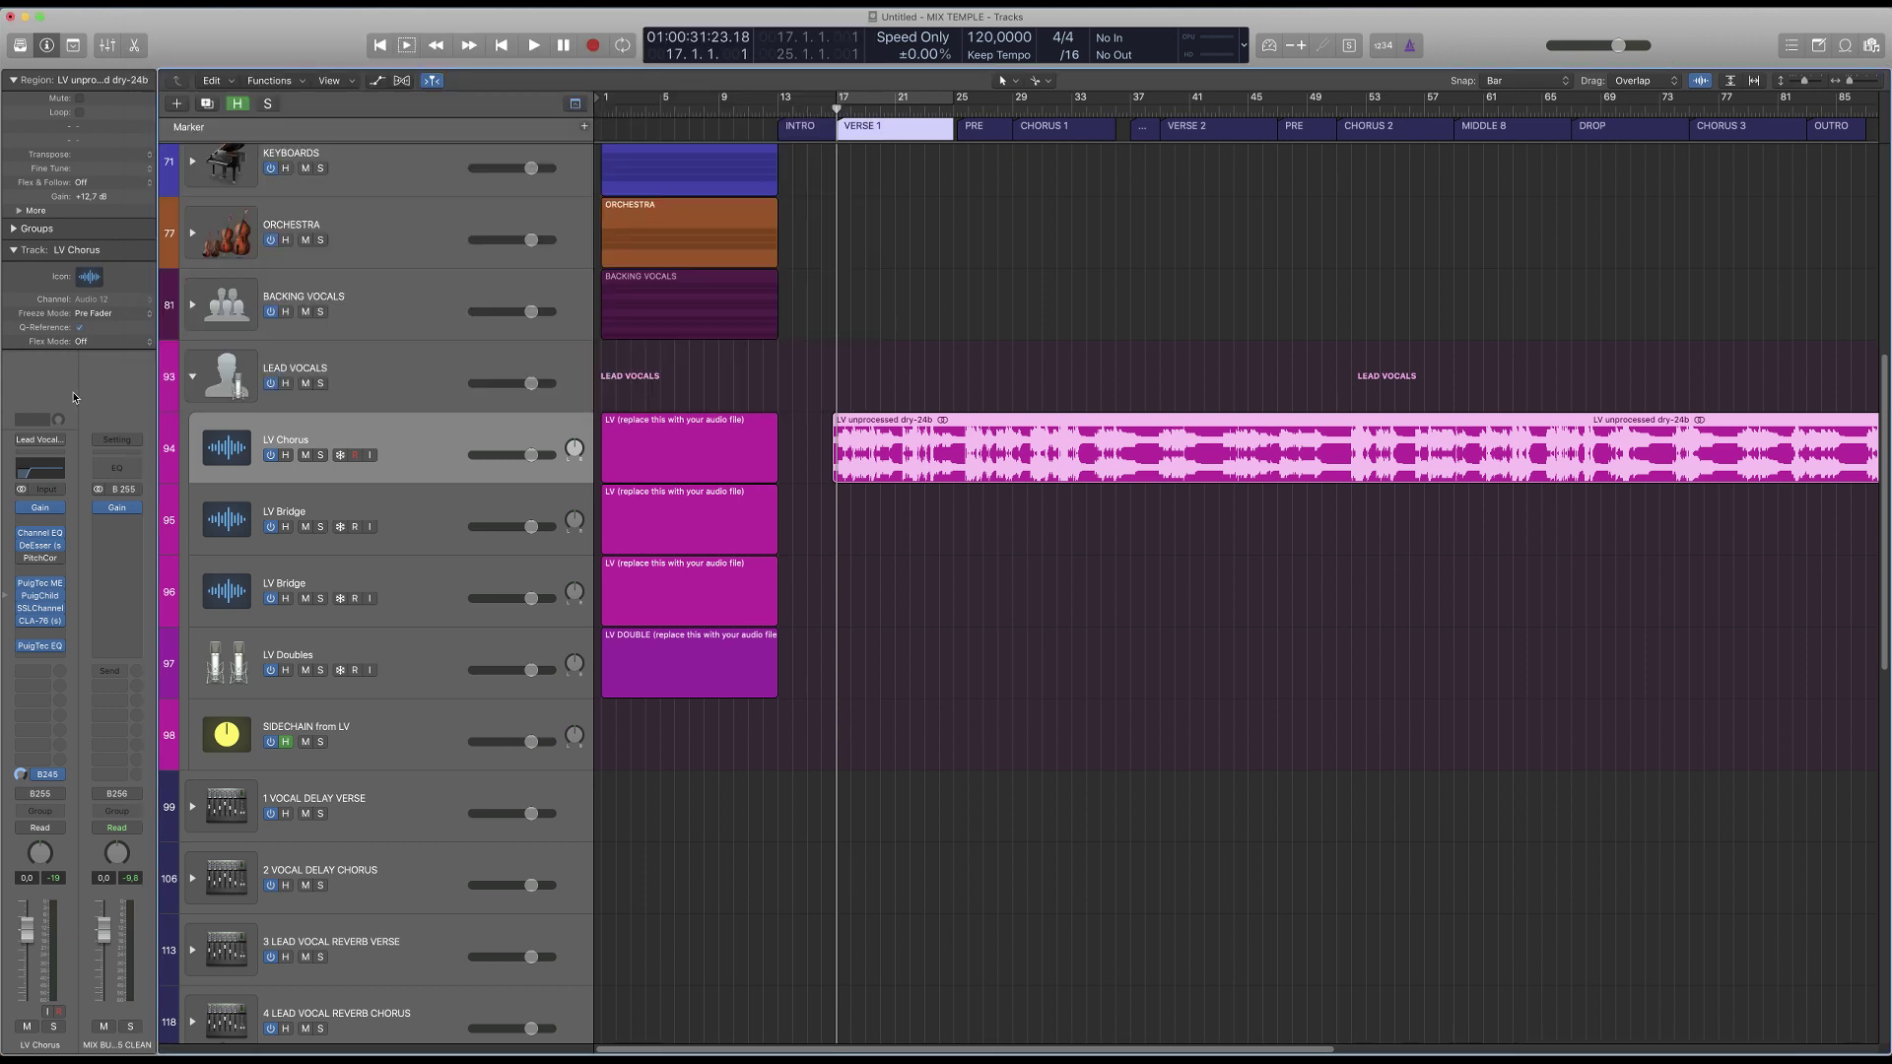
# - Open the Waves DeEsser and PuigTec MEQ5 from the LV Chorus inserts and place their windows side by side
pyautogui.click(43, 548)
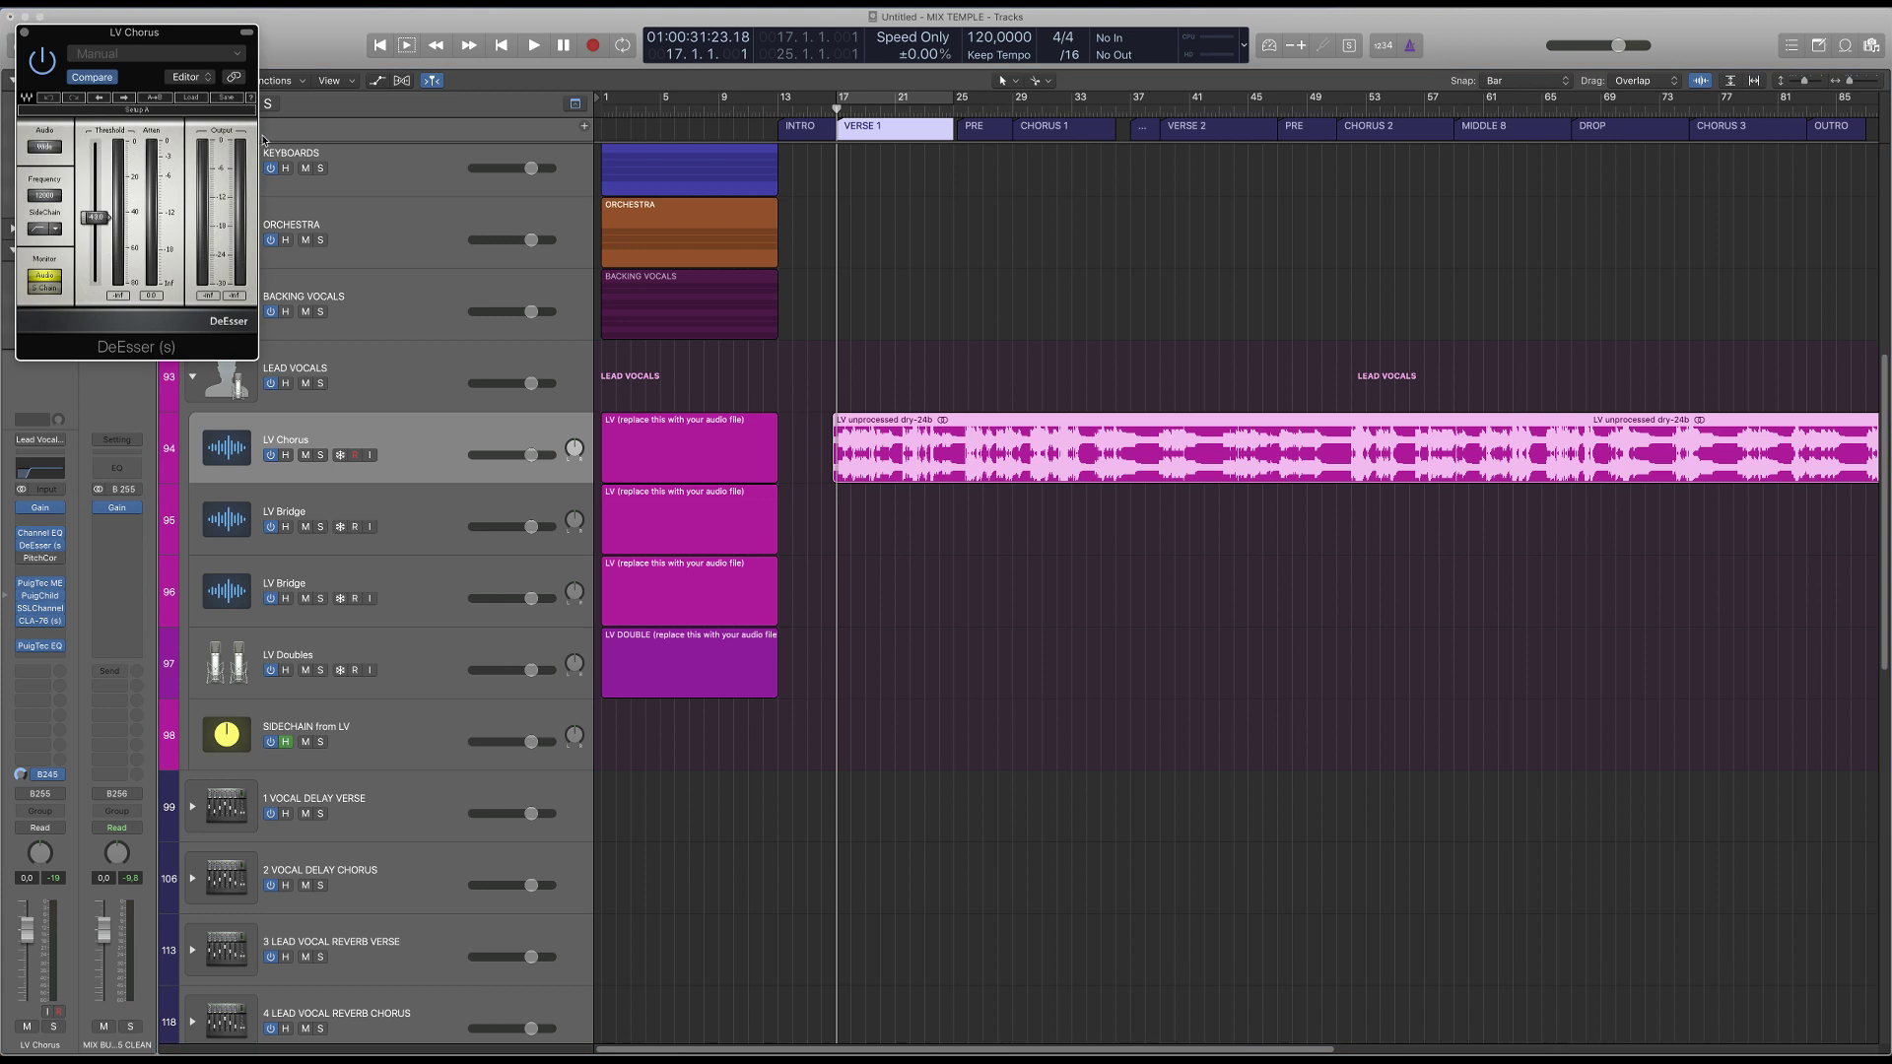
pyautogui.moveTo(155, 48); pyautogui.dragTo(340, 42)
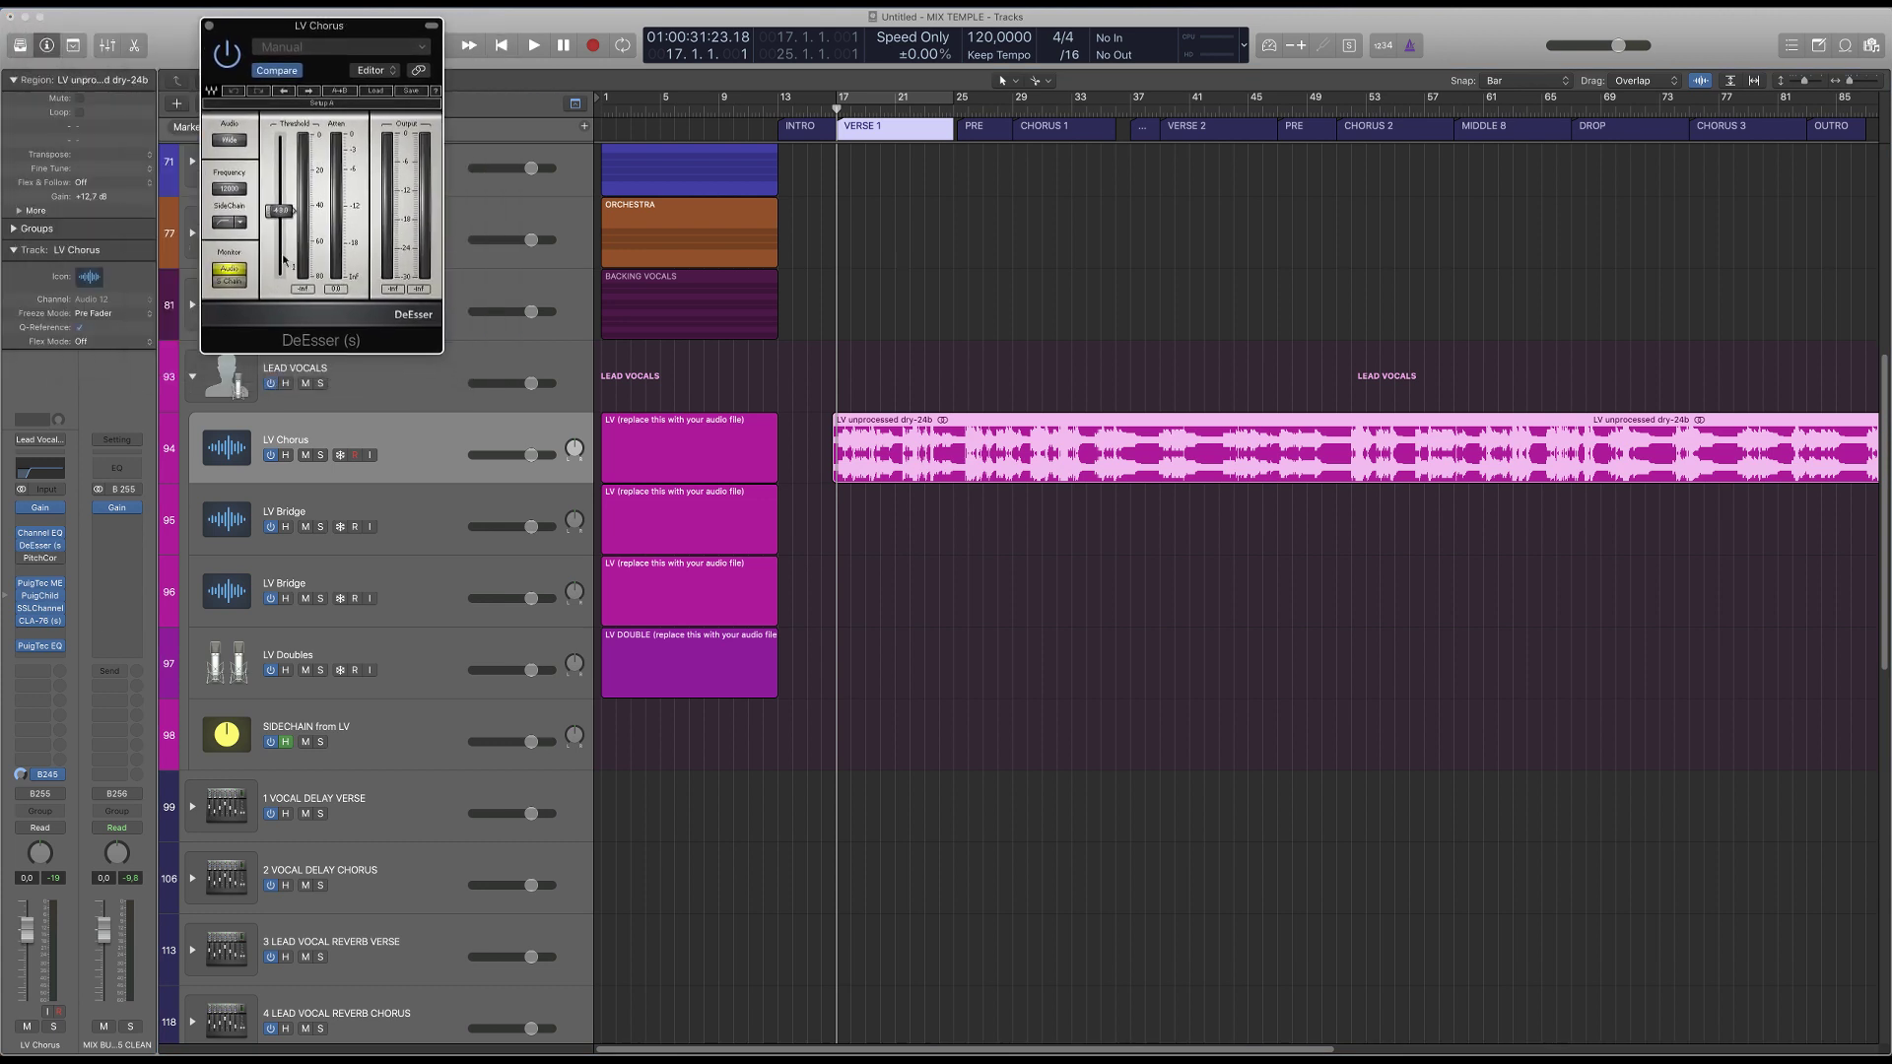
pyautogui.click(42, 591)
pyautogui.click(51, 564)
pyautogui.click(44, 584)
pyautogui.moveTo(414, 31); pyautogui.dragTo(870, 29)
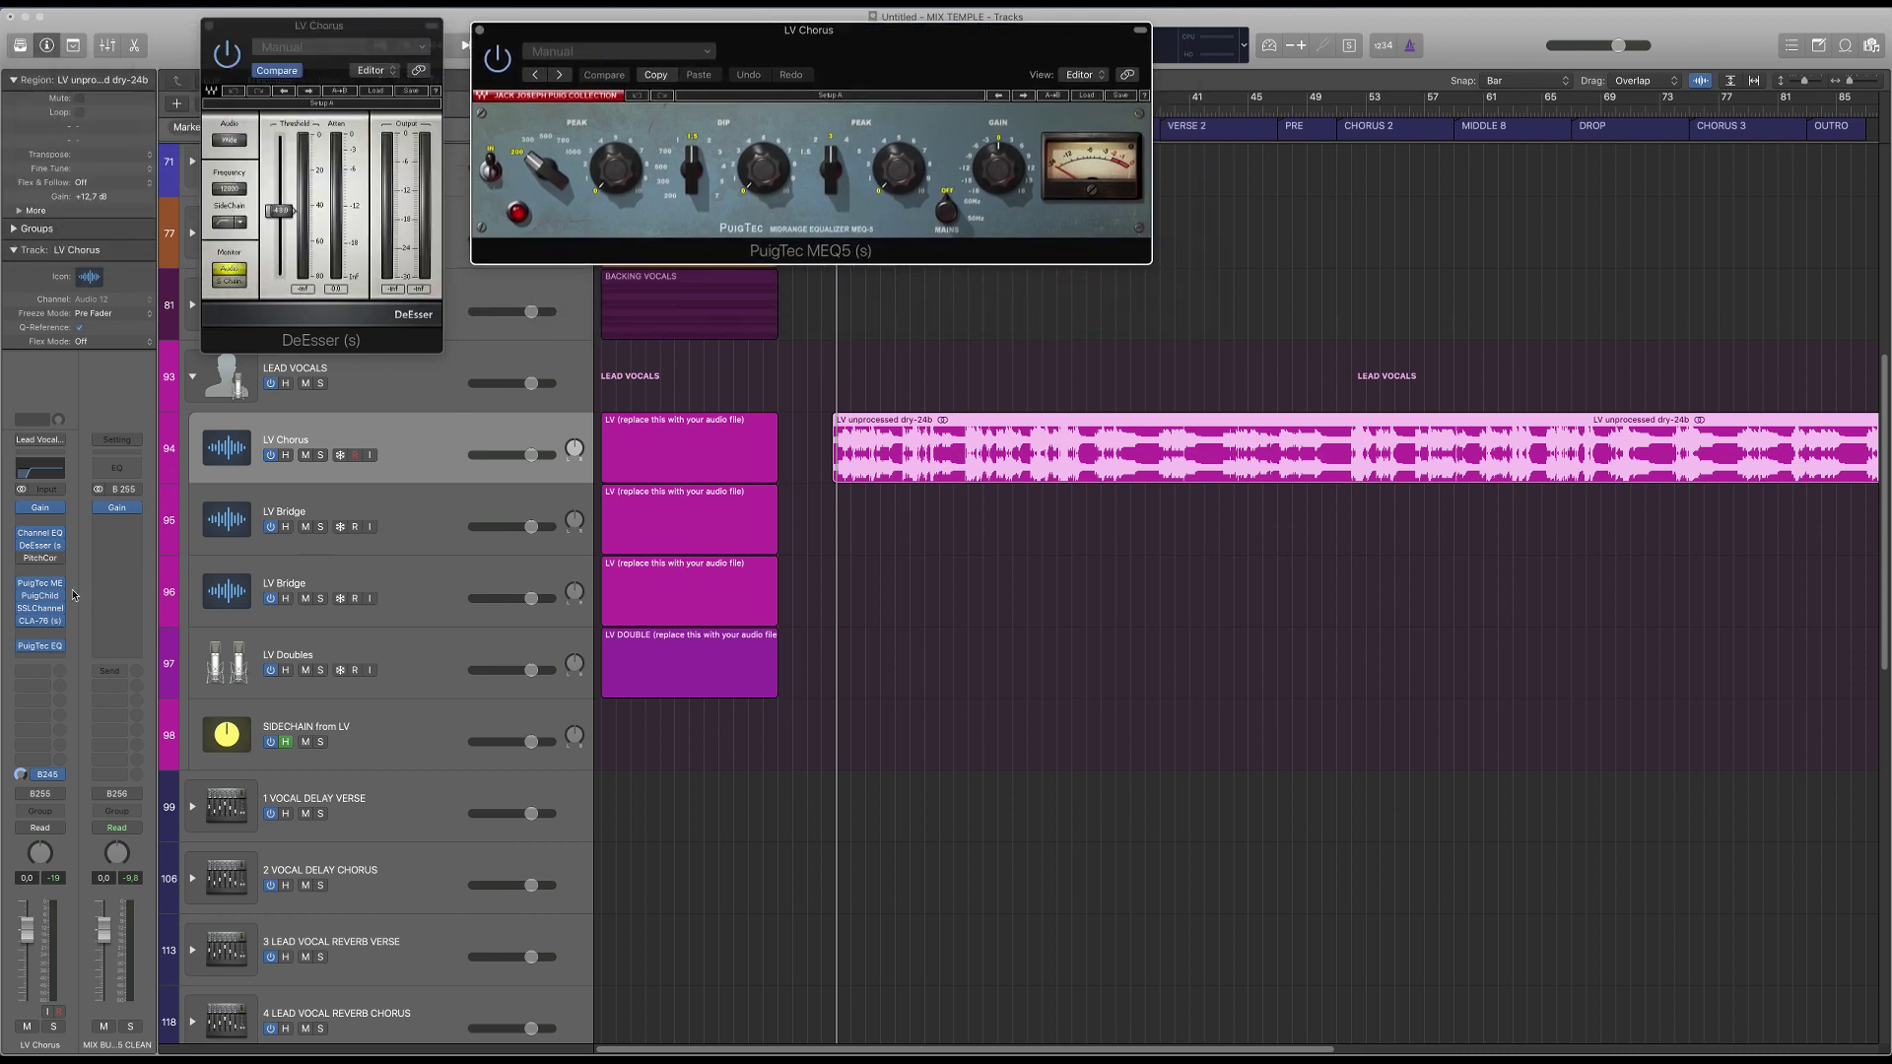
# - Open the PuigChild 670 and SSLChannel plug-ins and place them beside the other plug-in windows for review
pyautogui.click(42, 596)
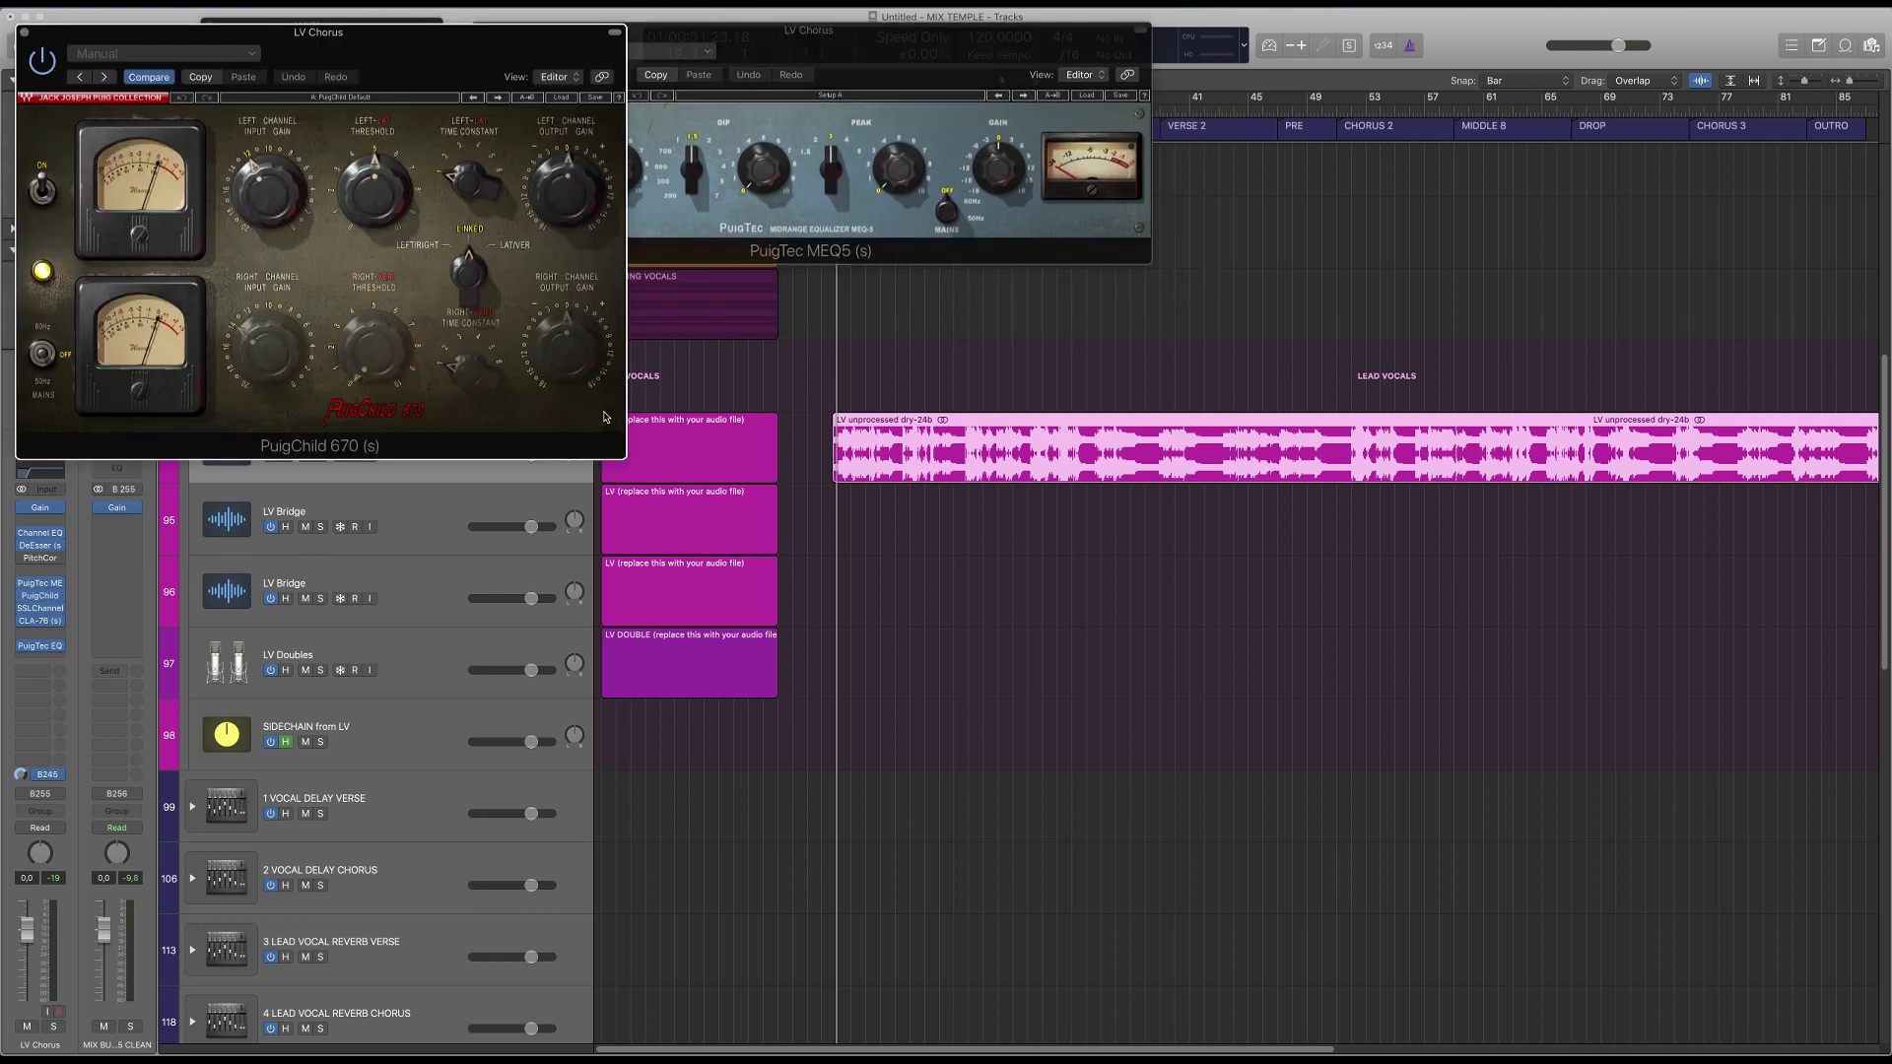
pyautogui.moveTo(416, 66); pyautogui.dragTo(869, 347)
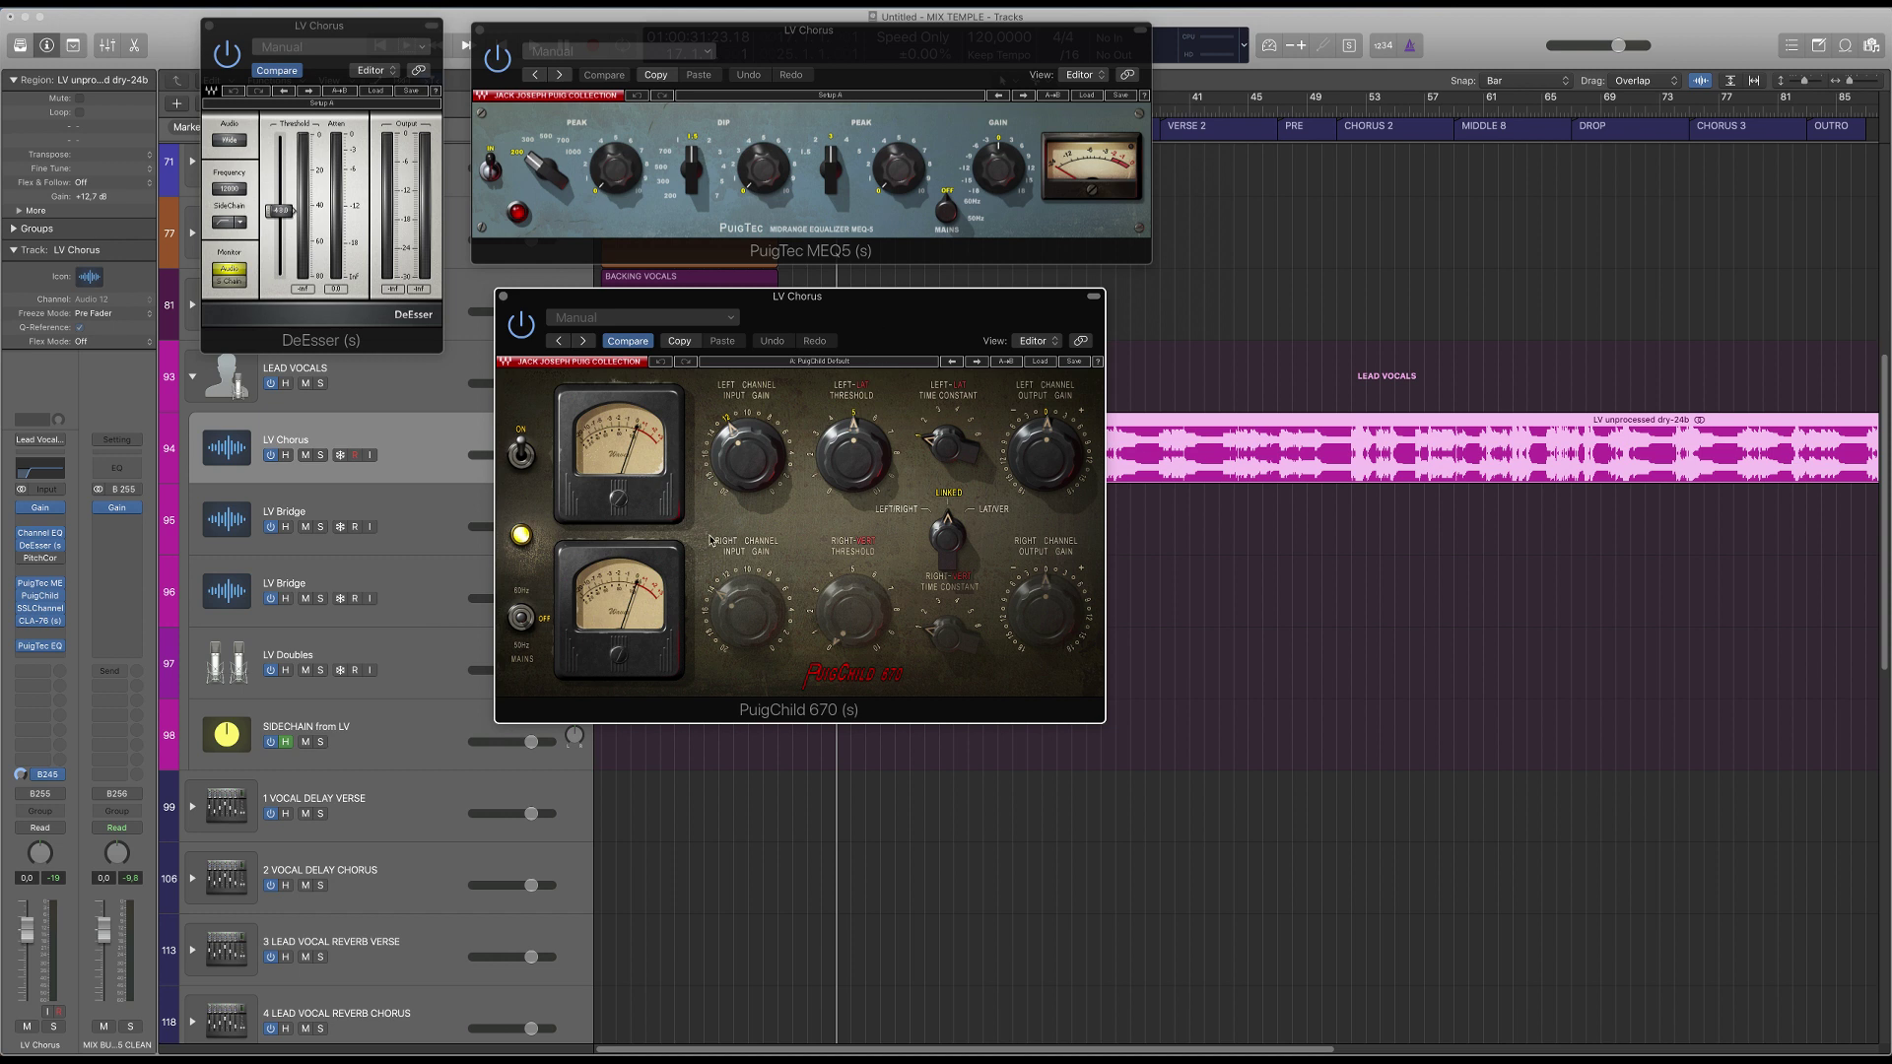
pyautogui.moveTo(46, 611)
pyautogui.click(42, 611)
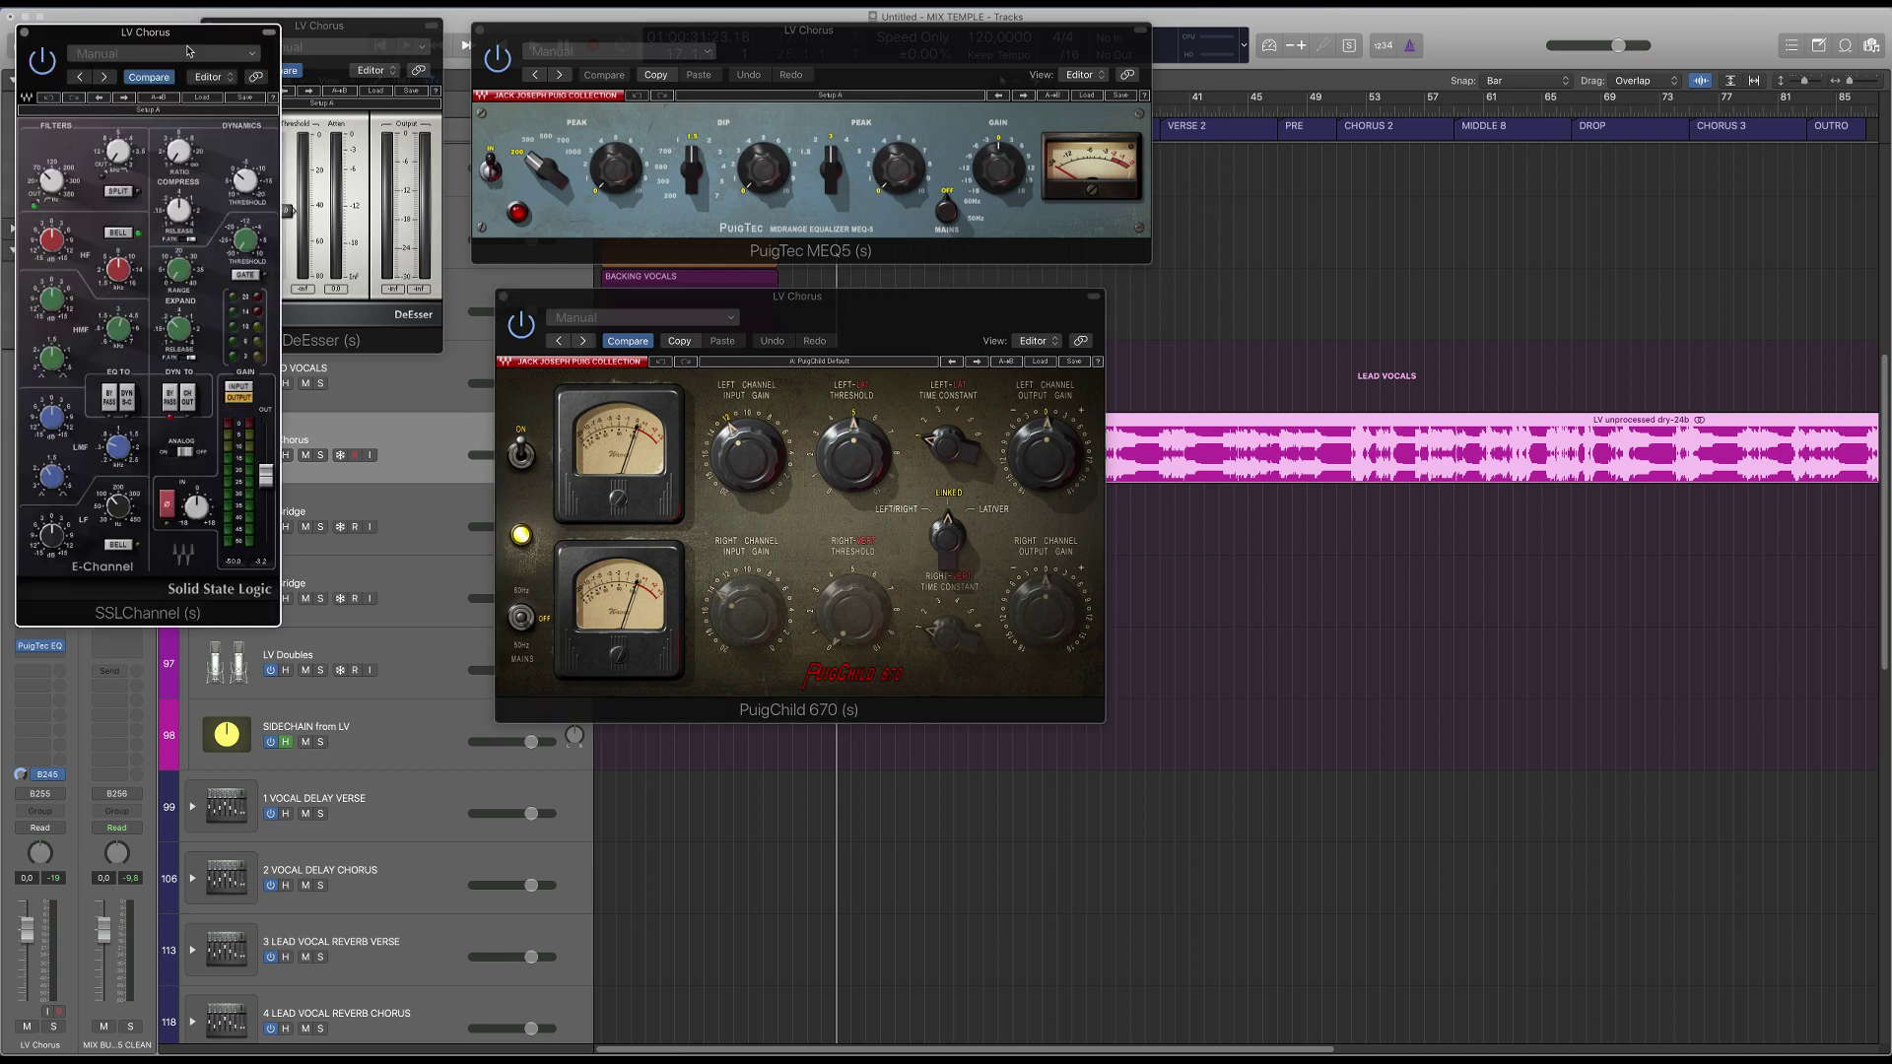
pyautogui.moveTo(174, 29); pyautogui.dragTo(1326, 37)
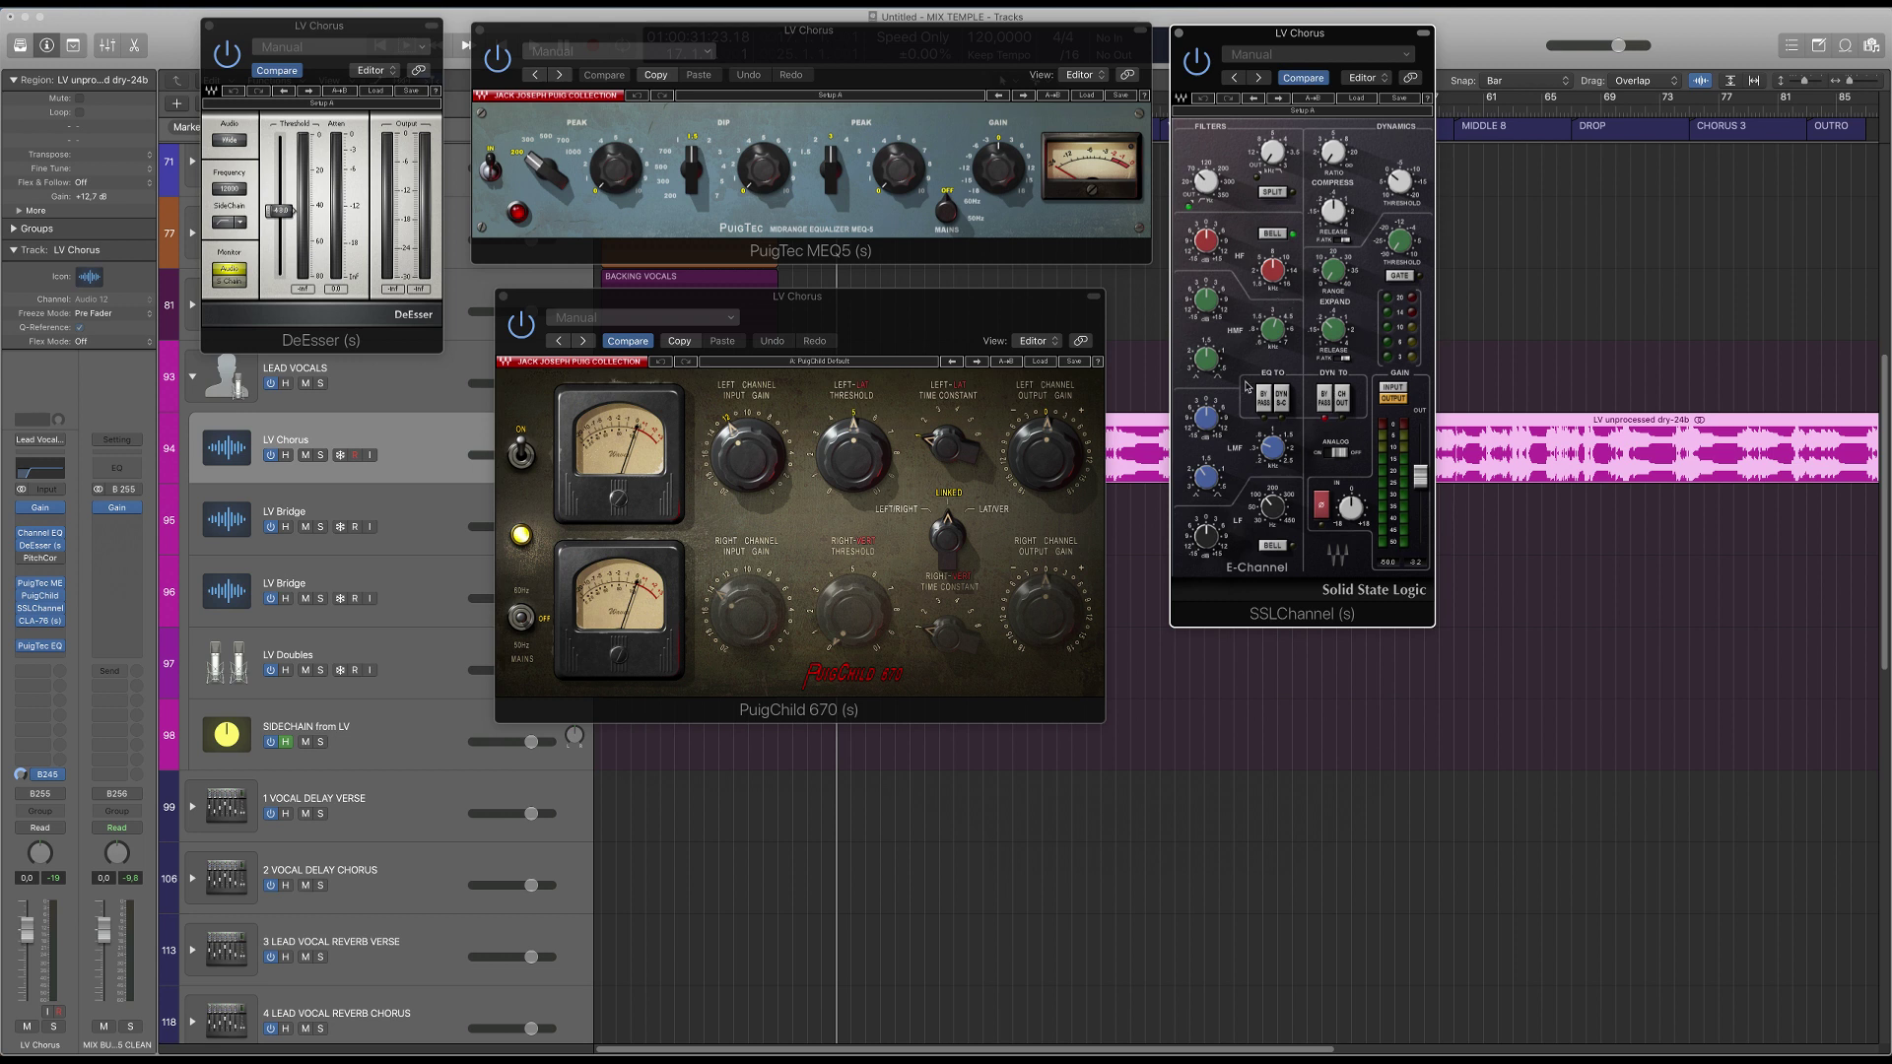
# - Open the CLA-76 compressor and place its window below the SSLChannel to examine its settings
pyautogui.click(44, 626)
pyautogui.moveTo(361, 40); pyautogui.dragTo(1356, 619)
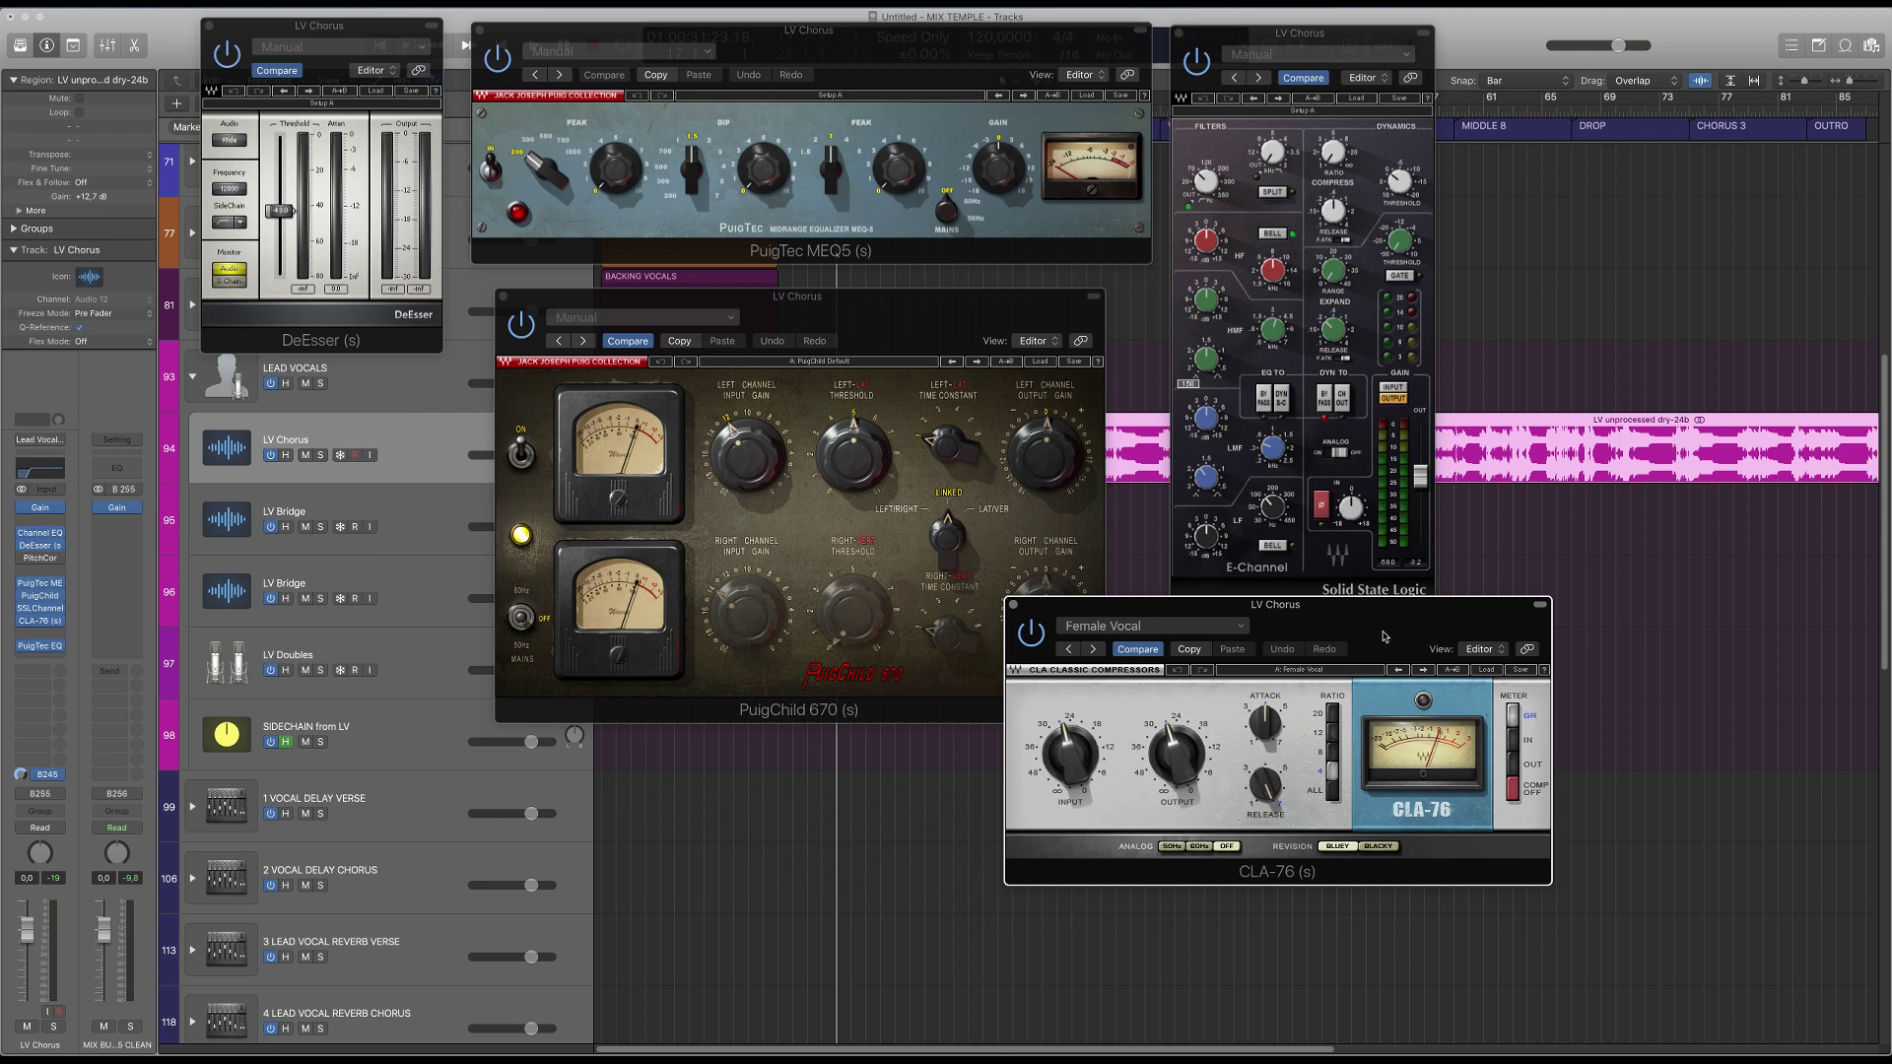
pyautogui.moveTo(1347, 638)
pyautogui.mouseDown()
pyautogui.moveTo(1341, 671)
pyautogui.moveTo(1330, 657)
pyautogui.mouseUp()
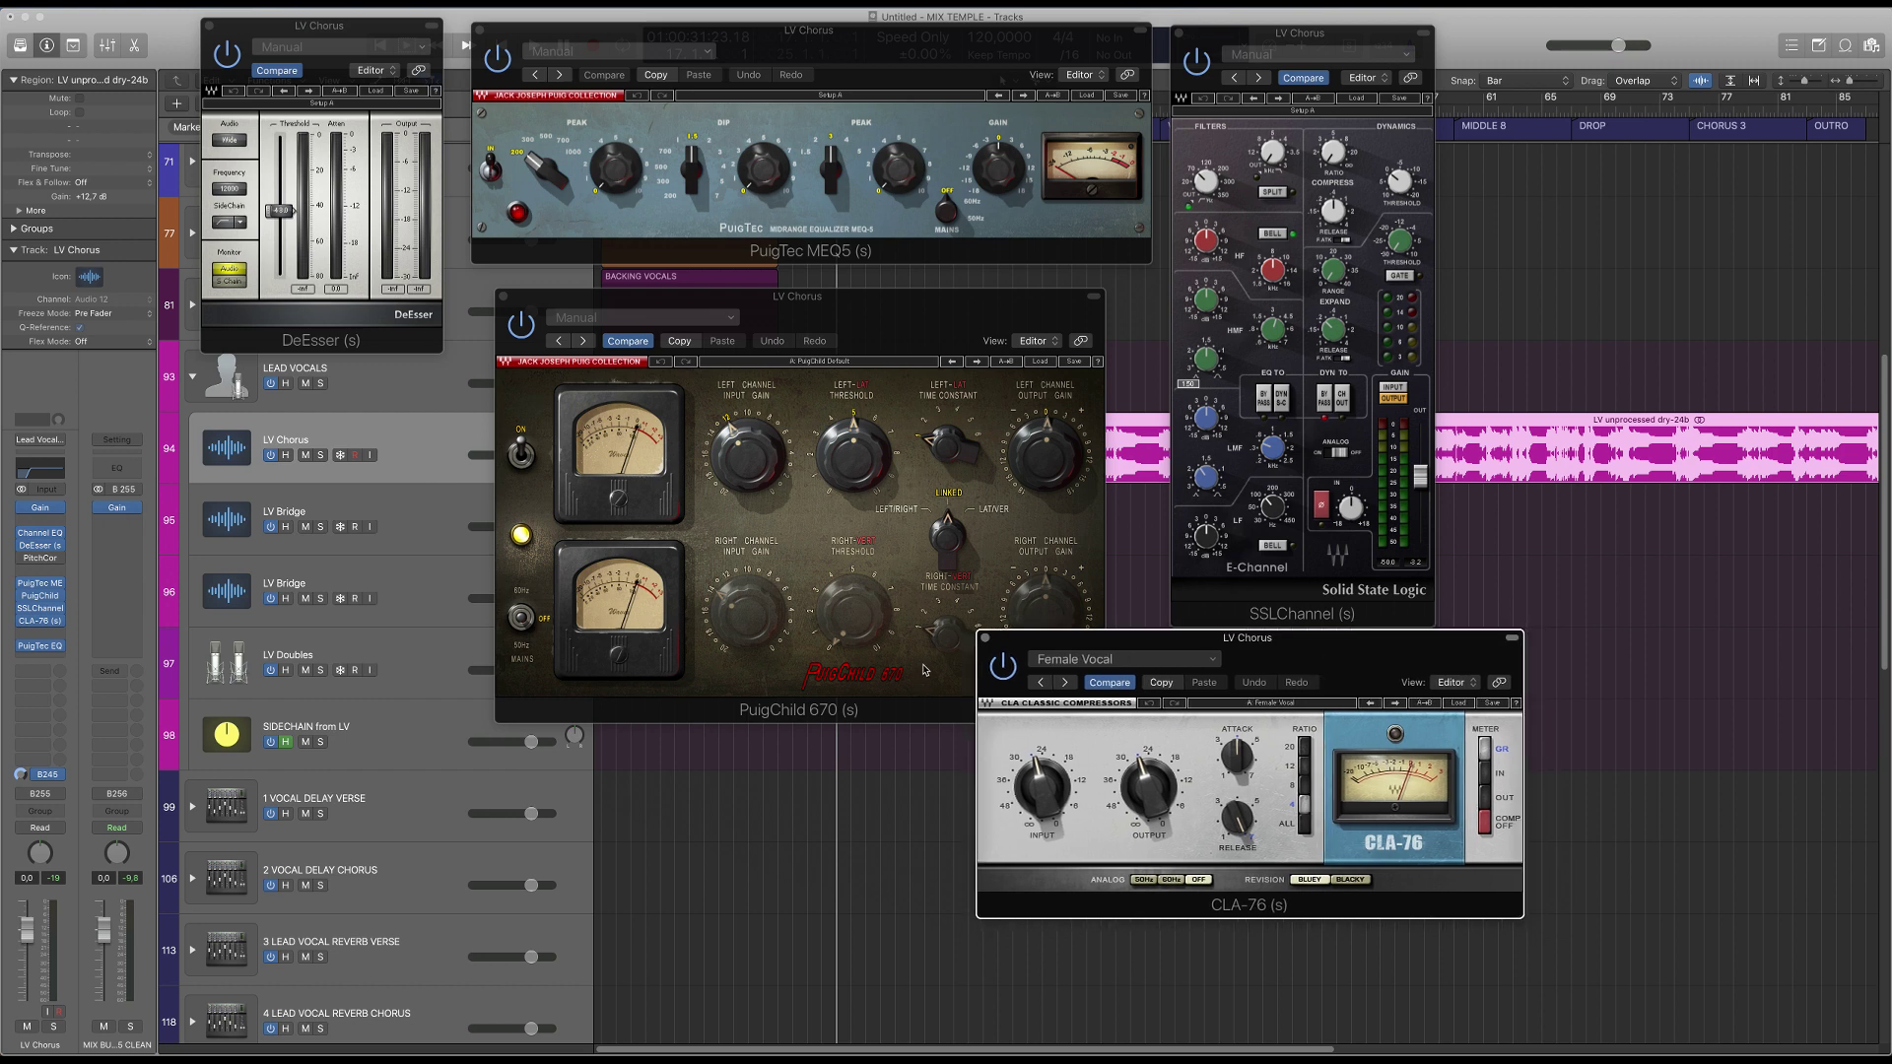
# - Open the PuigTec EQP1A, try its low boost and high attenuation knobs, and close it
pyautogui.click(39, 645)
pyautogui.moveTo(350, 98); pyautogui.dragTo(1276, 205)
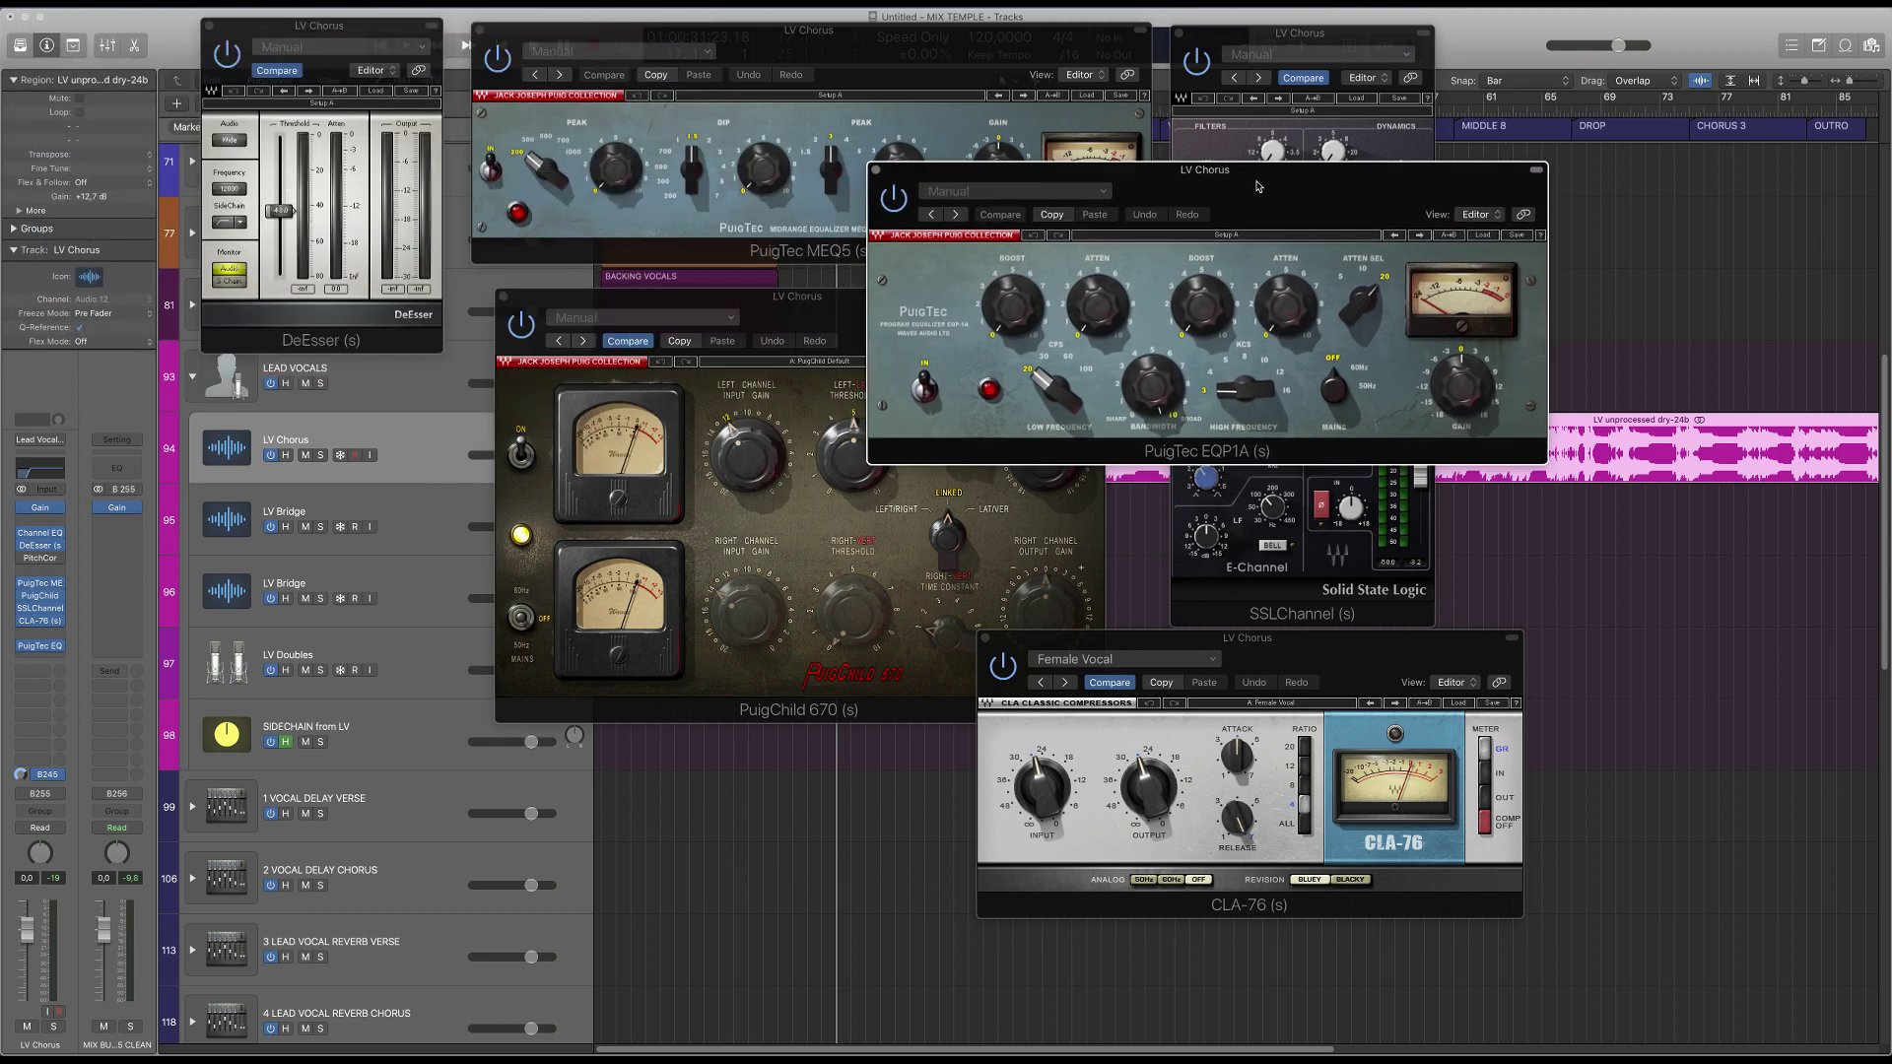
pyautogui.moveTo(1257, 187); pyautogui.dragTo(1347, 211)
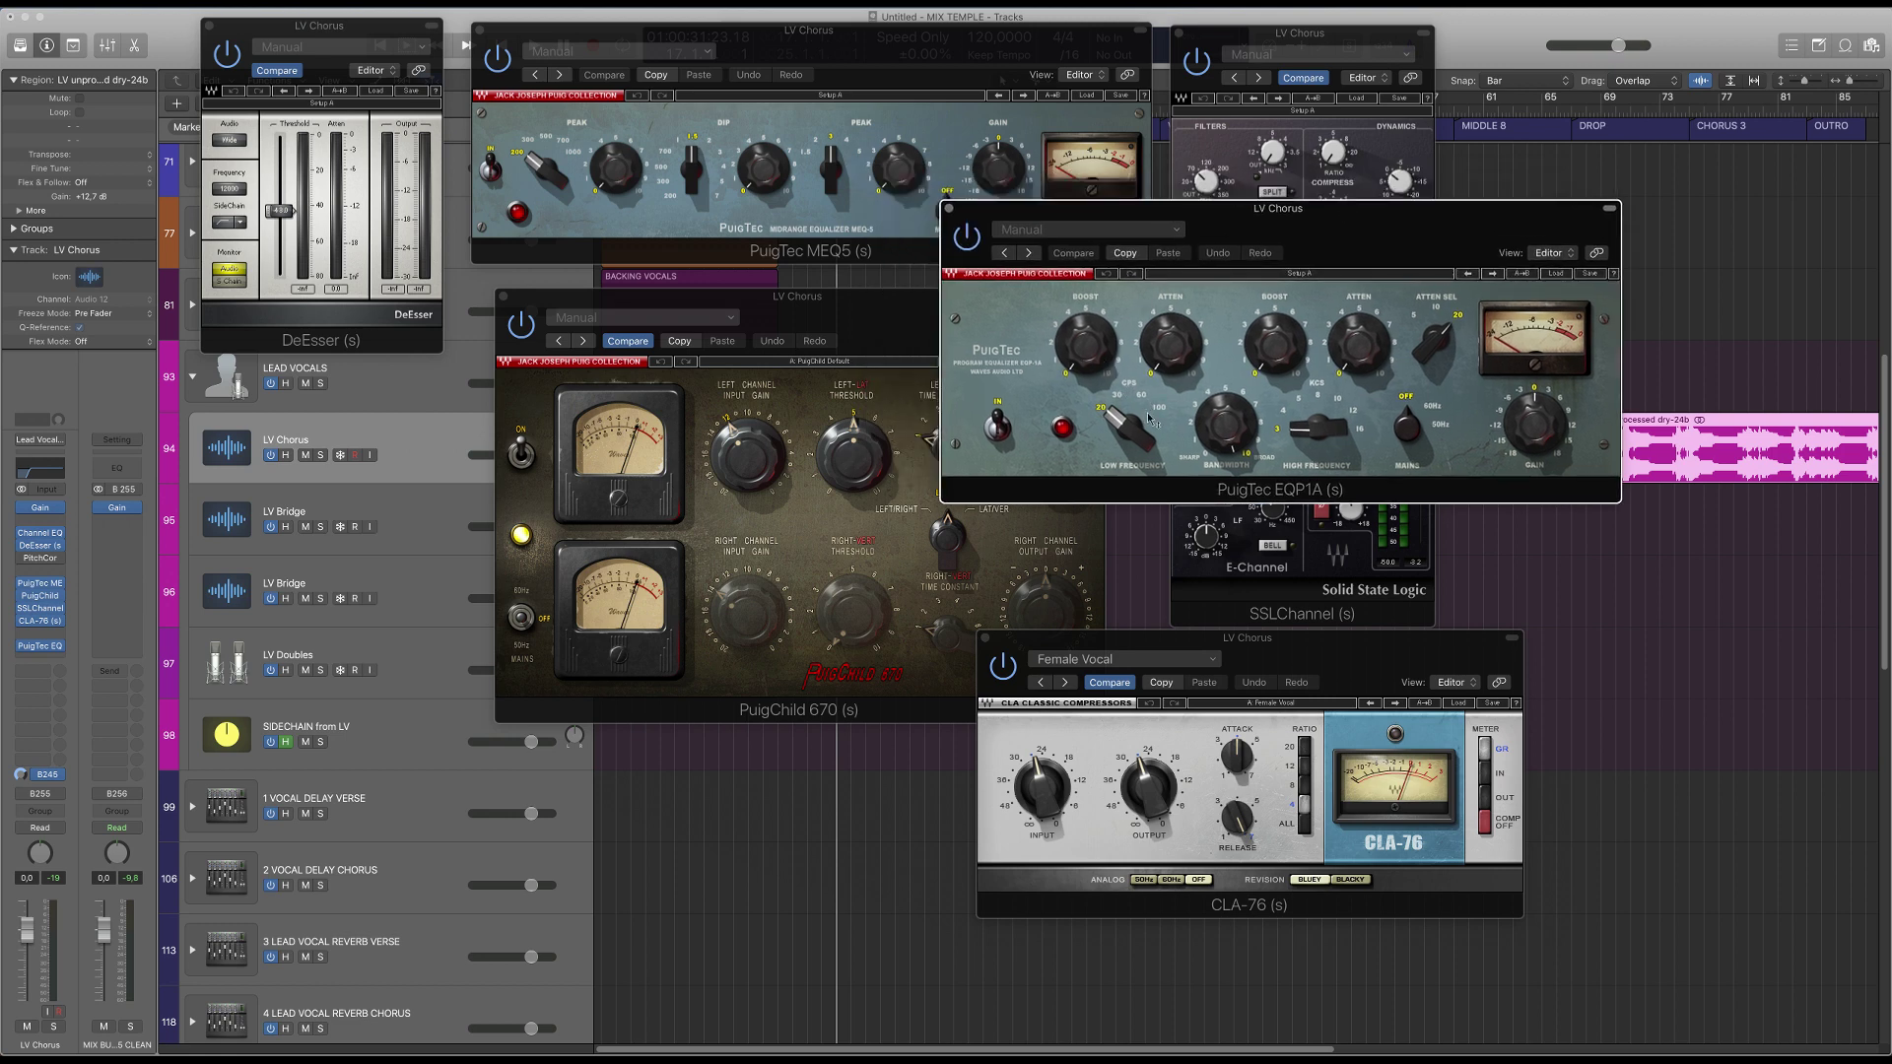
pyautogui.moveTo(1090, 371); pyautogui.dragTo(1090, 355)
pyautogui.moveTo(1348, 344)
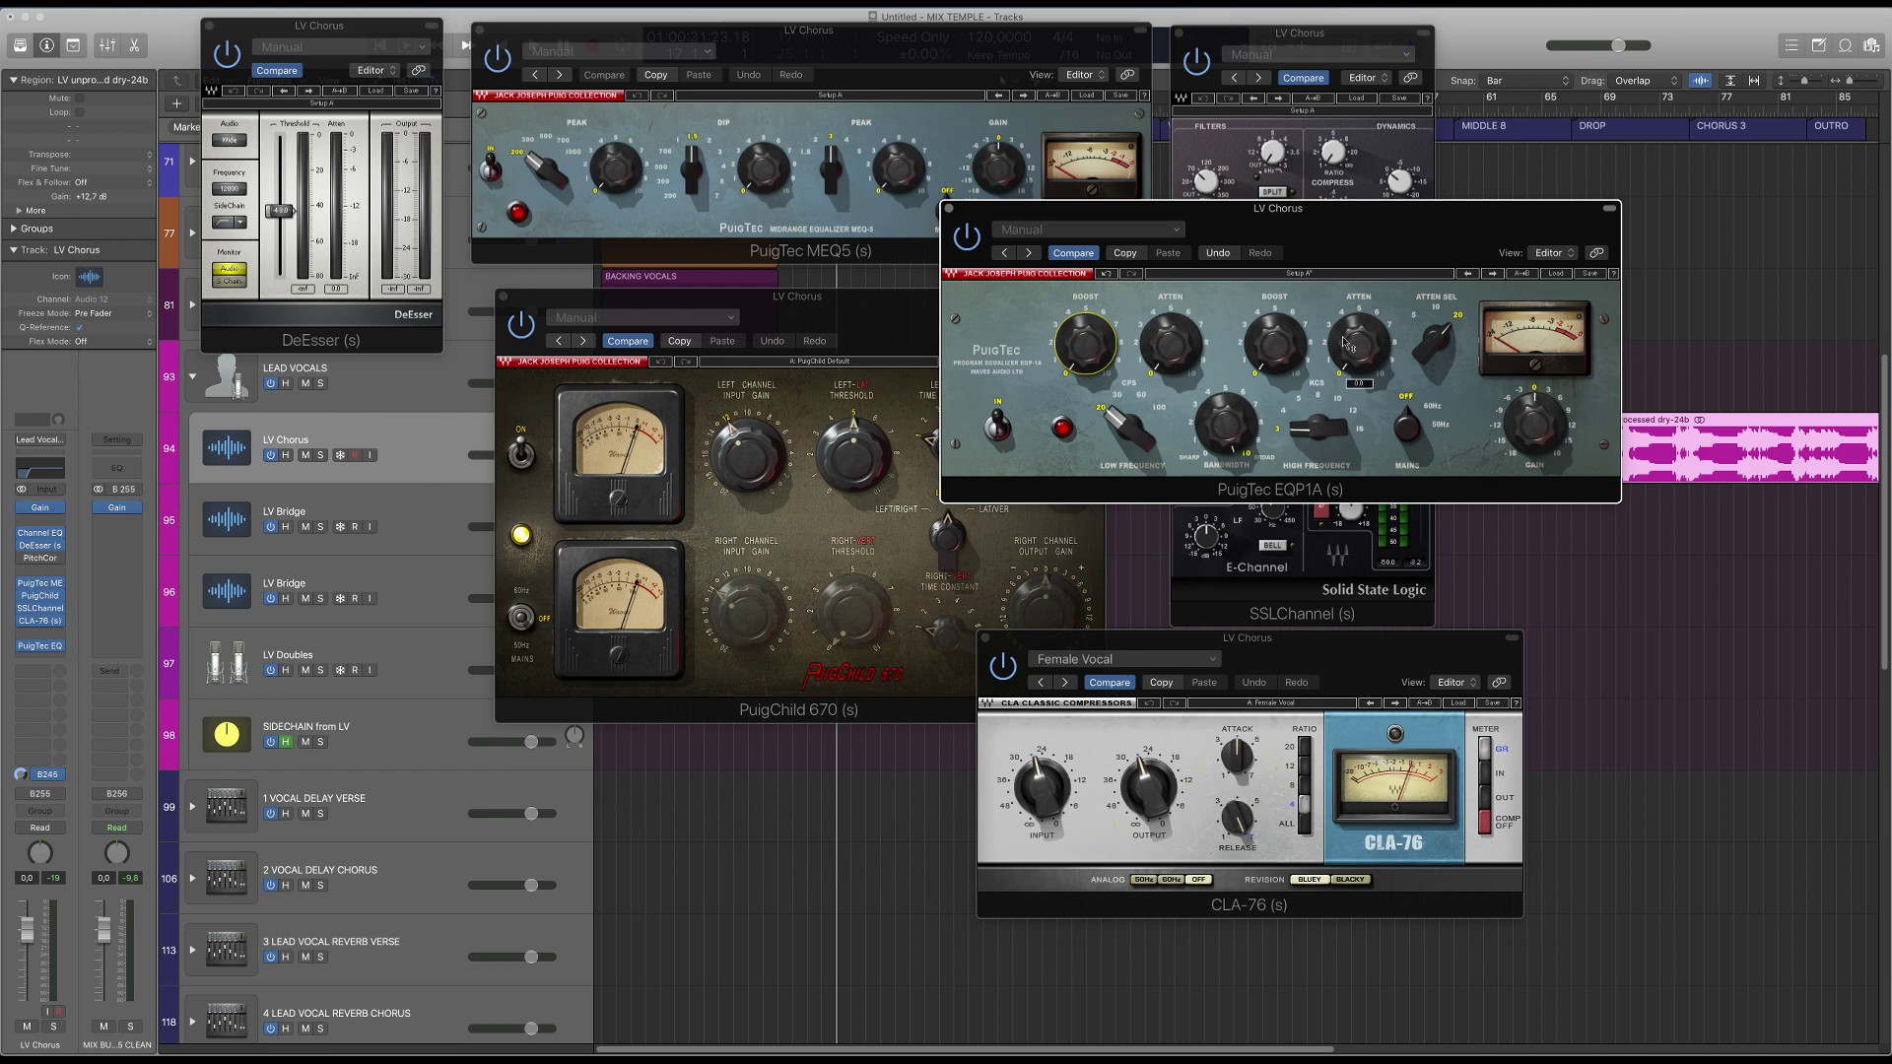
pyautogui.click(1348, 344)
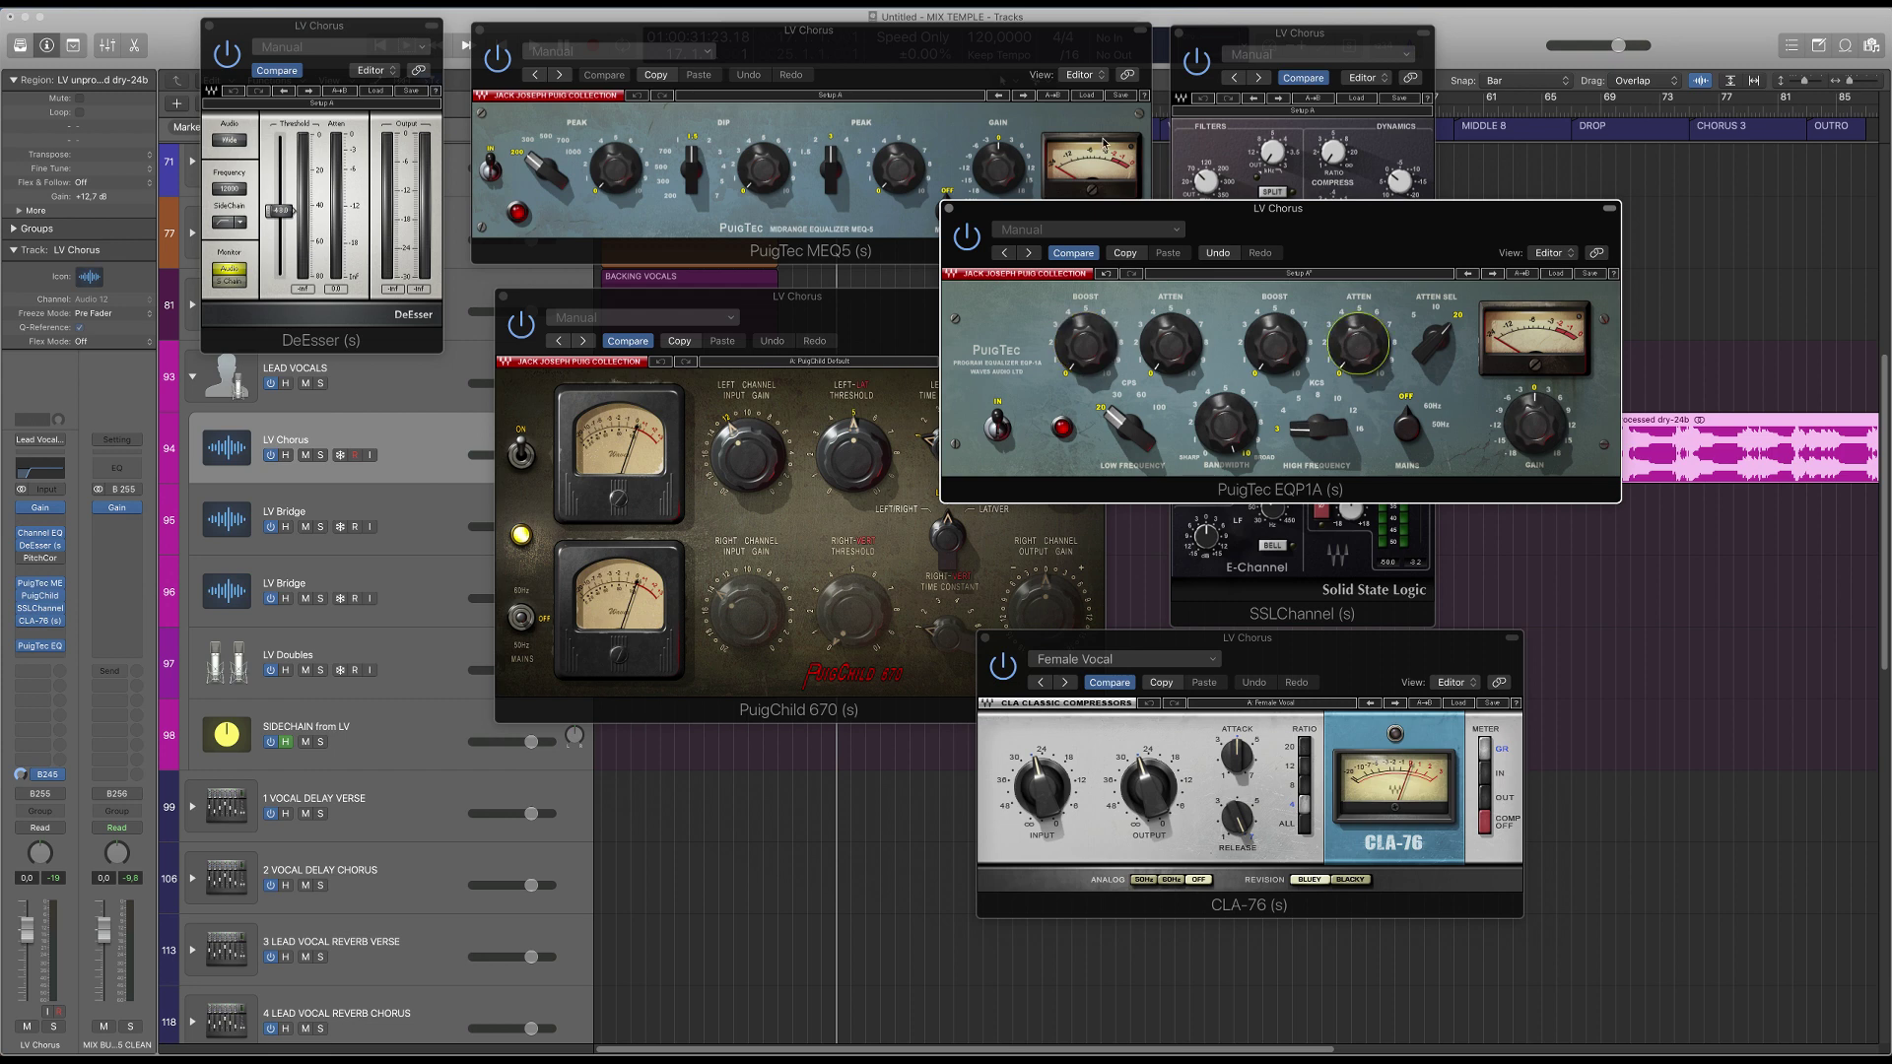
pyautogui.click(947, 208)
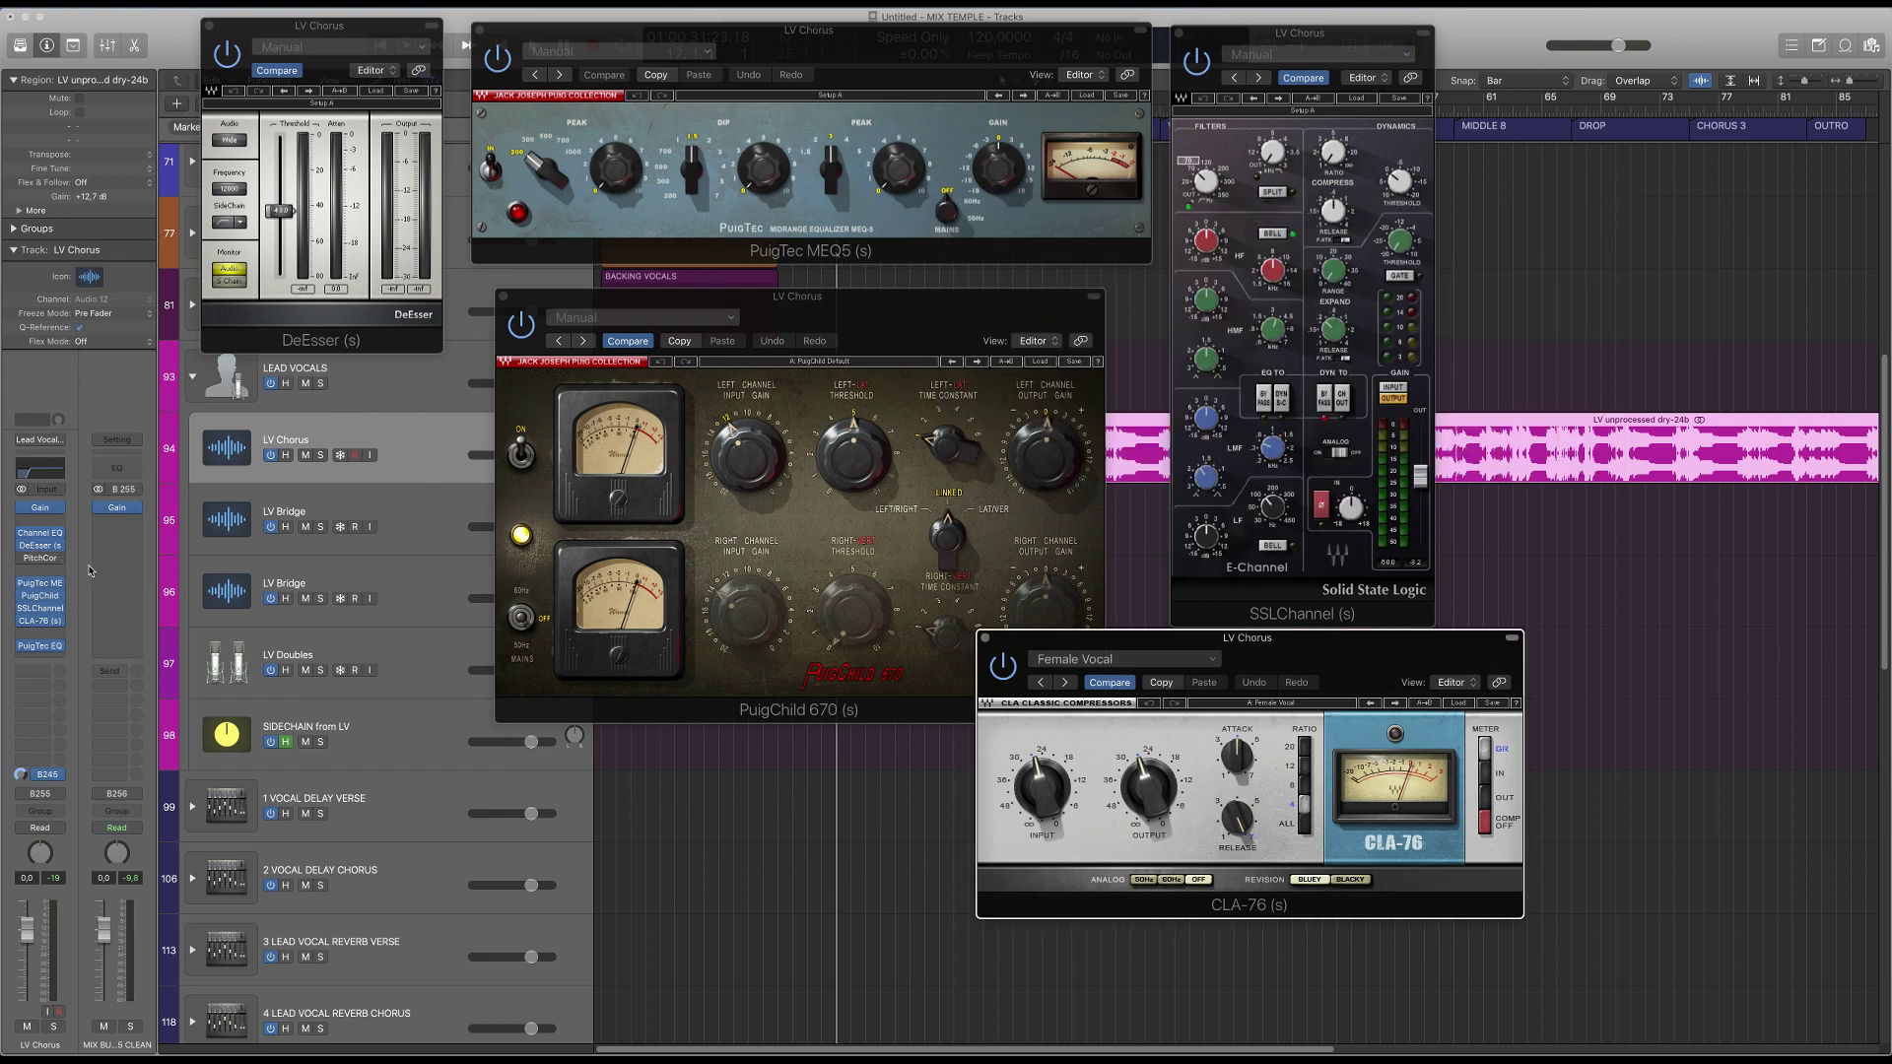
# - Close the CLA-76 and load the Logic Pro X channel strip setting Lead Vocals from the [MixTemple] Pro lead vocals onto LV Chorus
pyautogui.moveTo(1226, 650); pyautogui.dragTo(1222, 445)
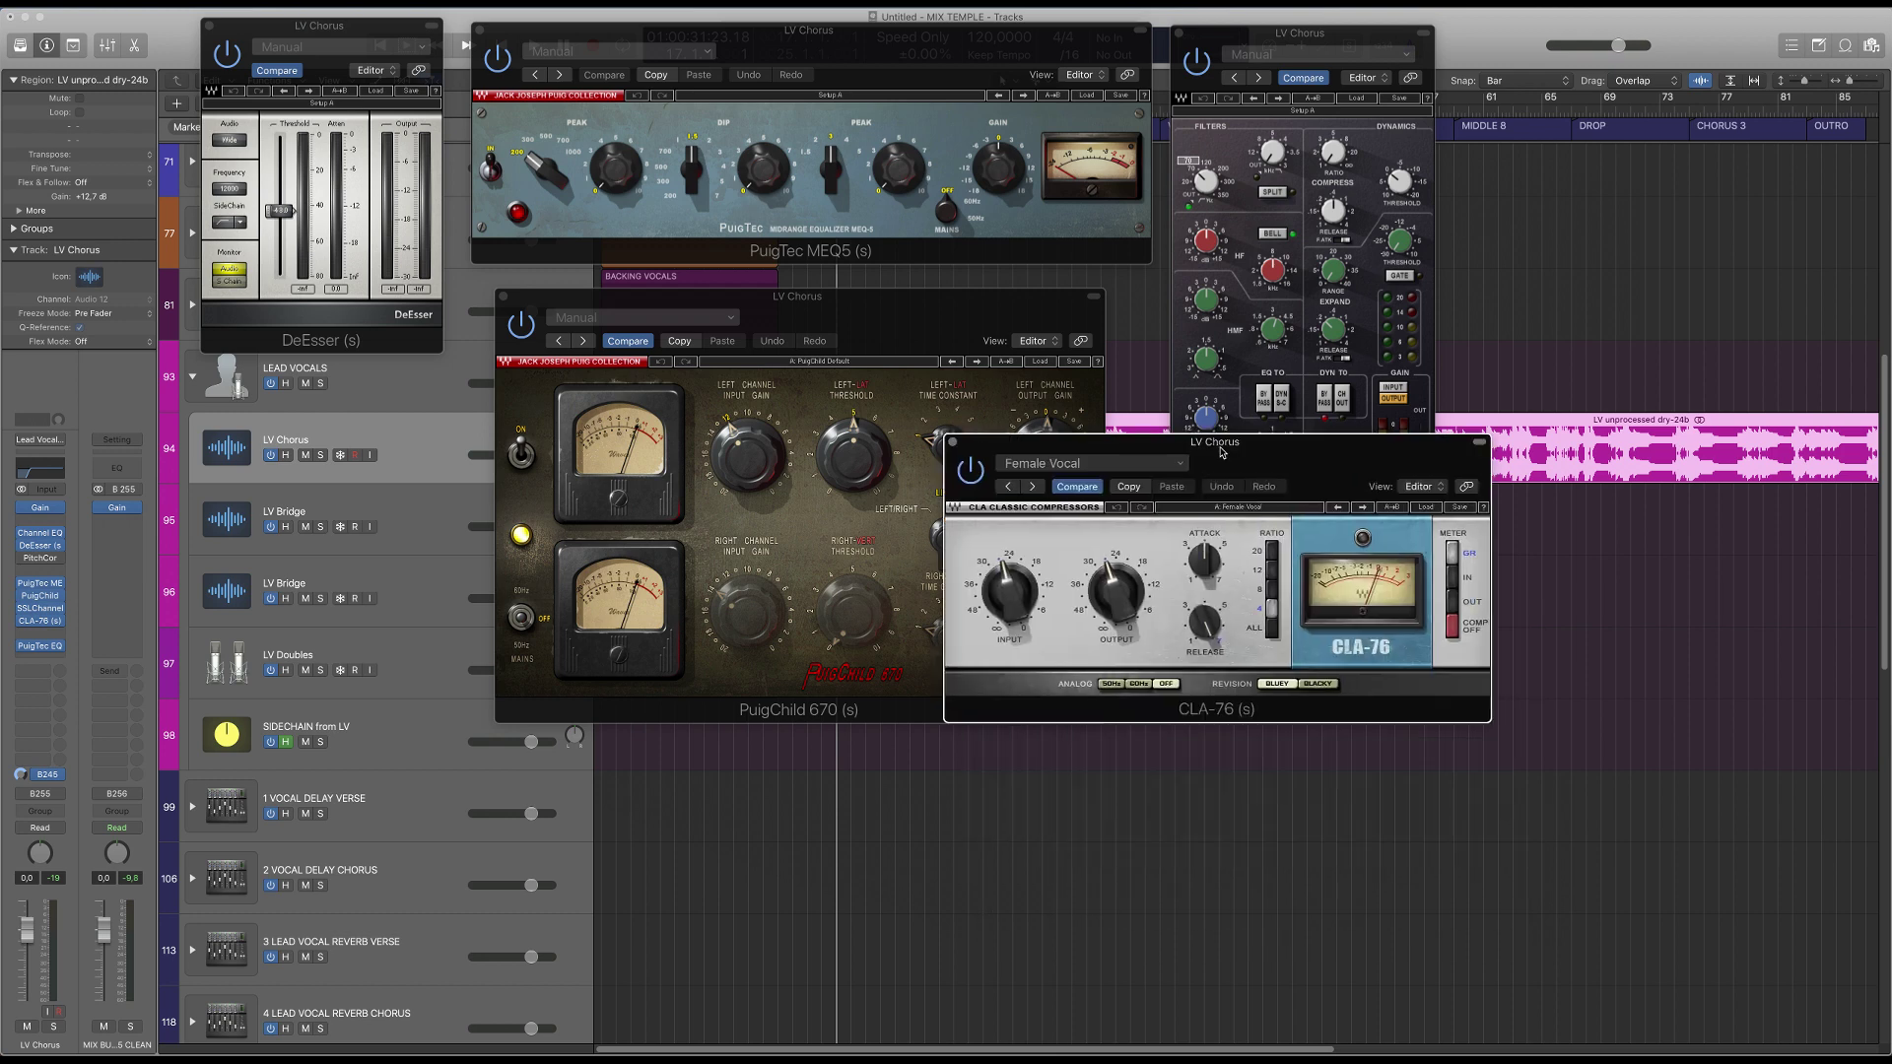
pyautogui.click(944, 436)
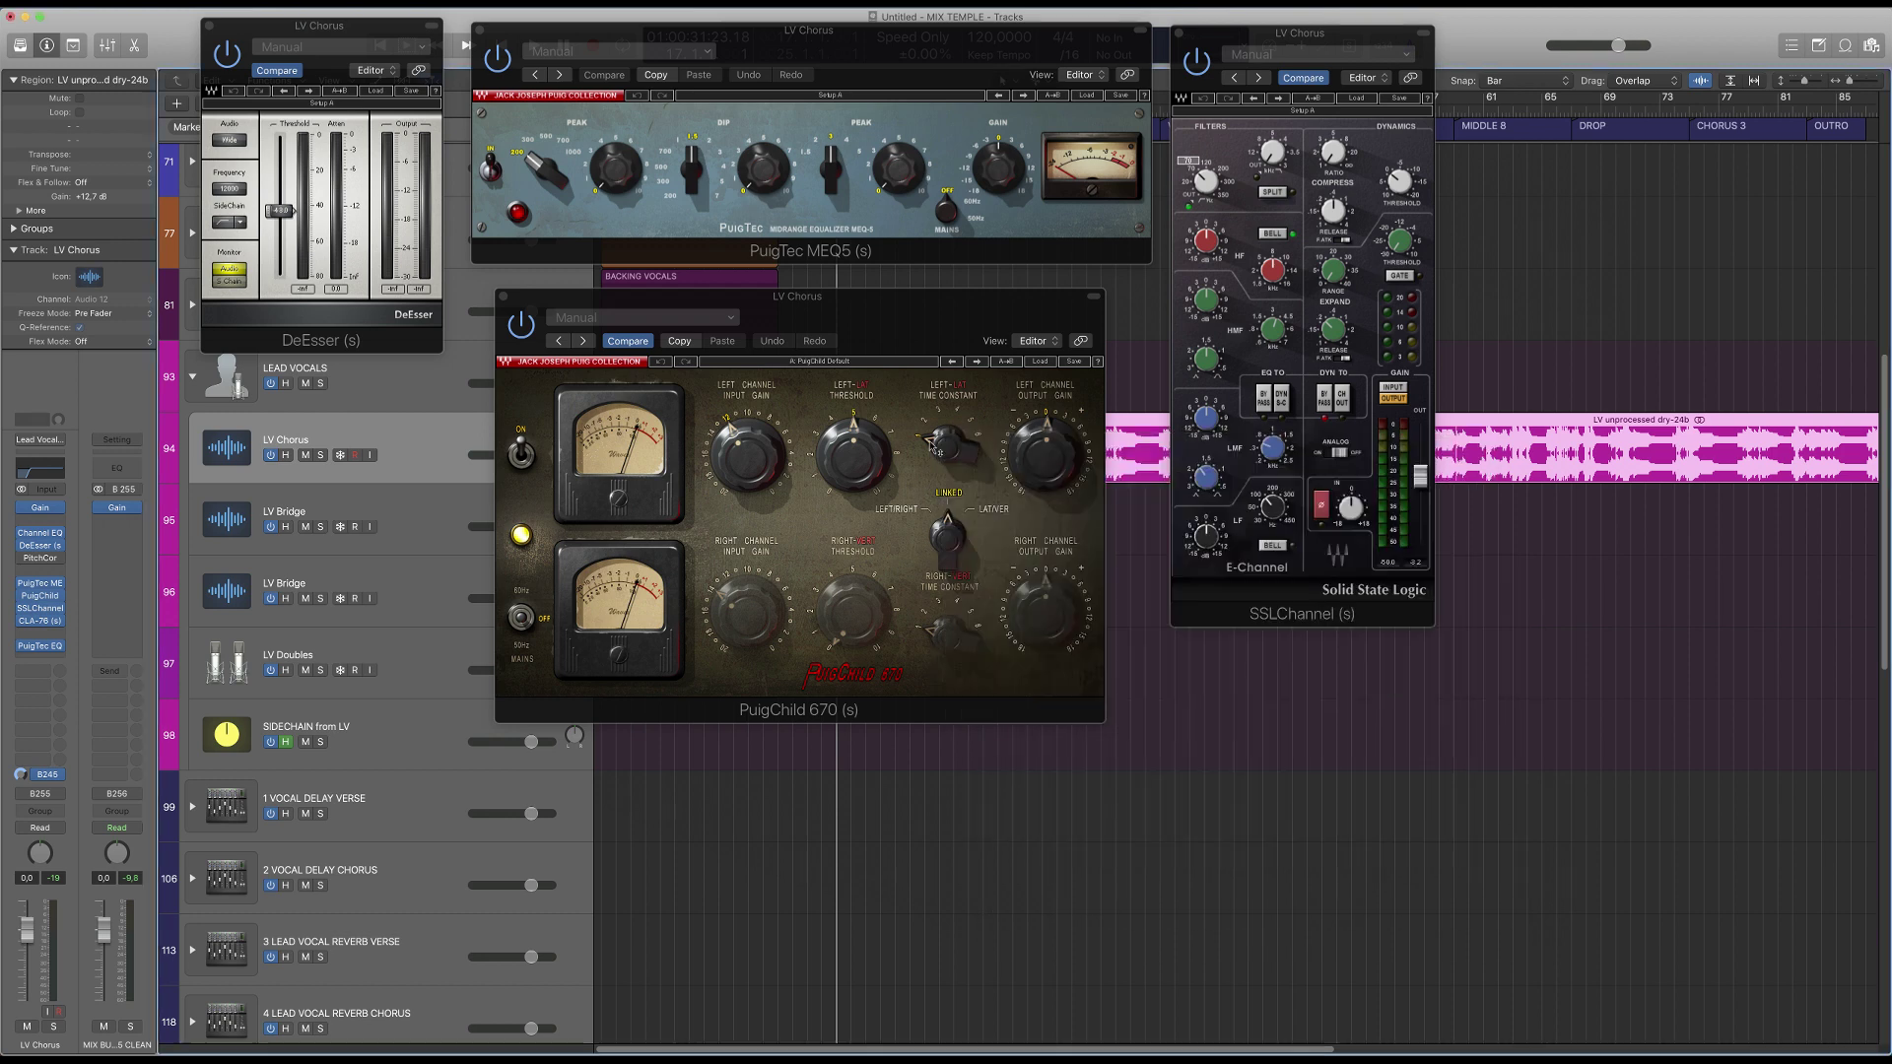
pyautogui.click(43, 443)
pyautogui.moveTo(150, 641)
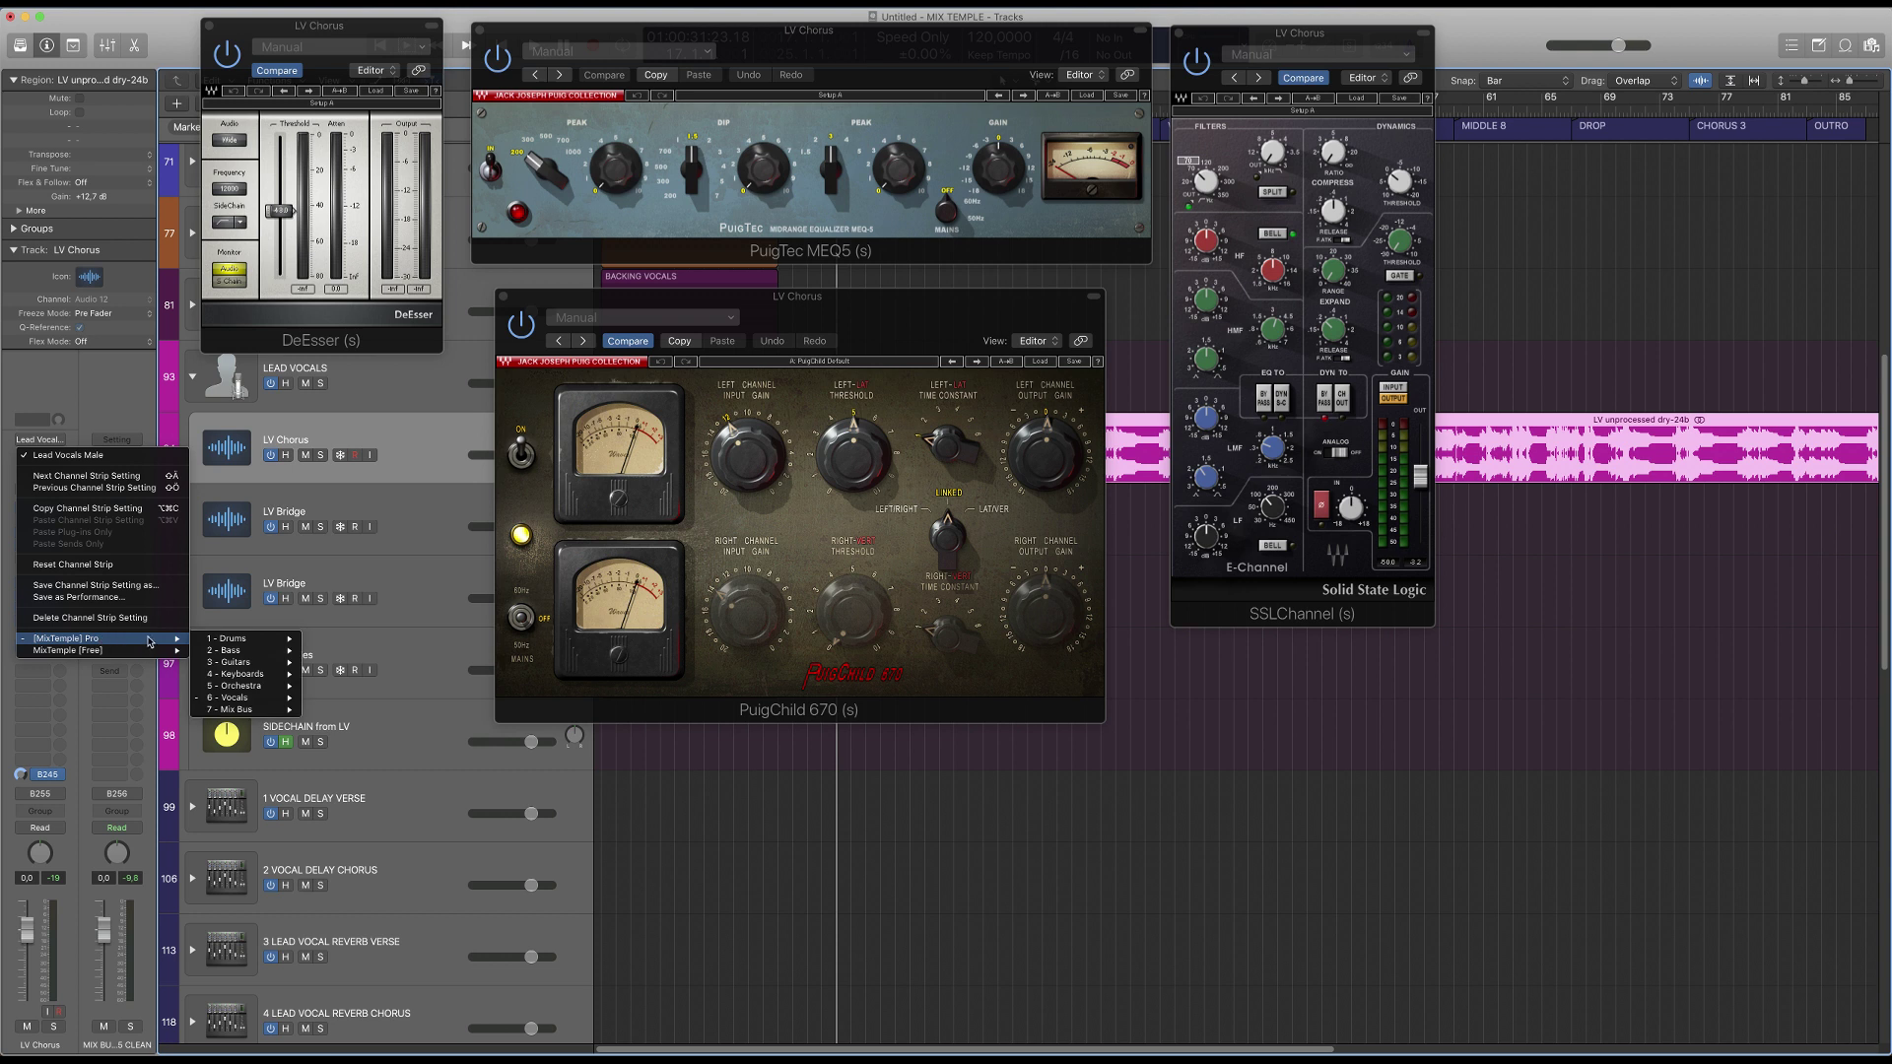
pyautogui.moveTo(252, 697)
pyautogui.moveTo(392, 714)
pyautogui.moveTo(329, 703)
pyautogui.moveTo(473, 722)
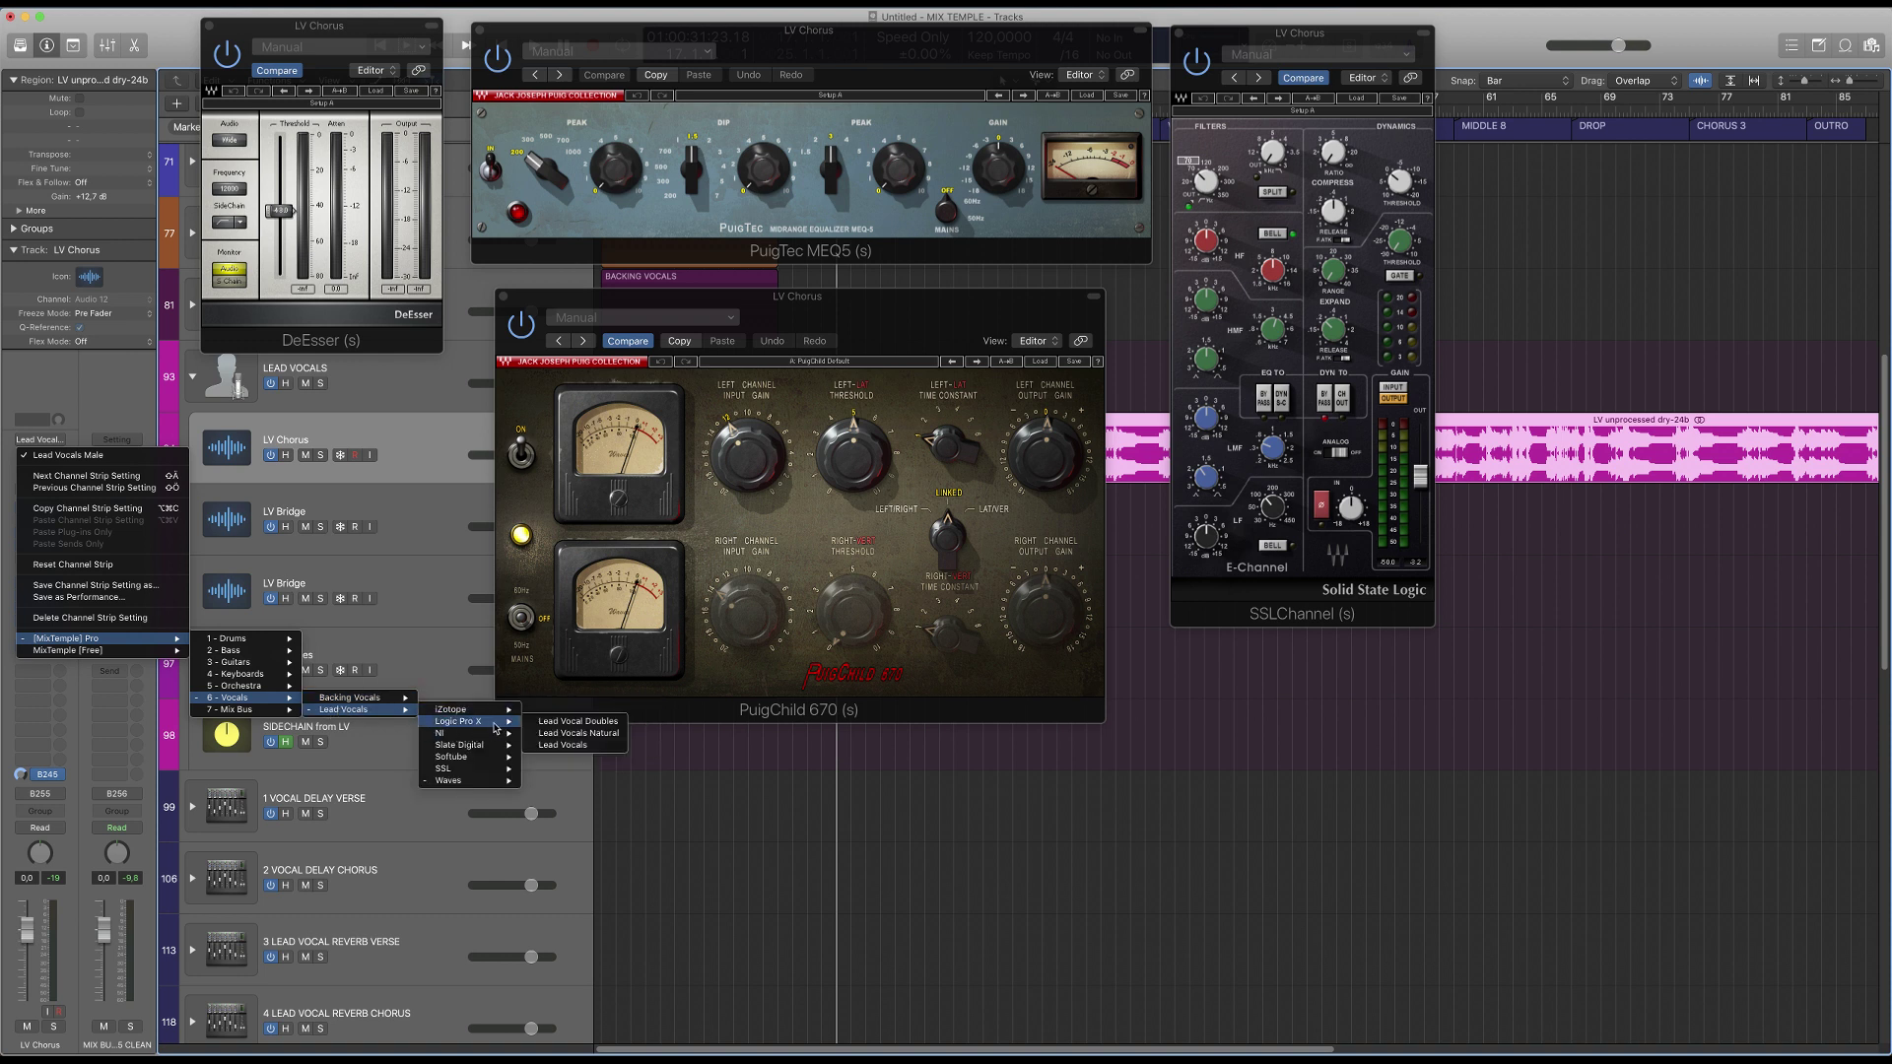
pyautogui.click(604, 748)
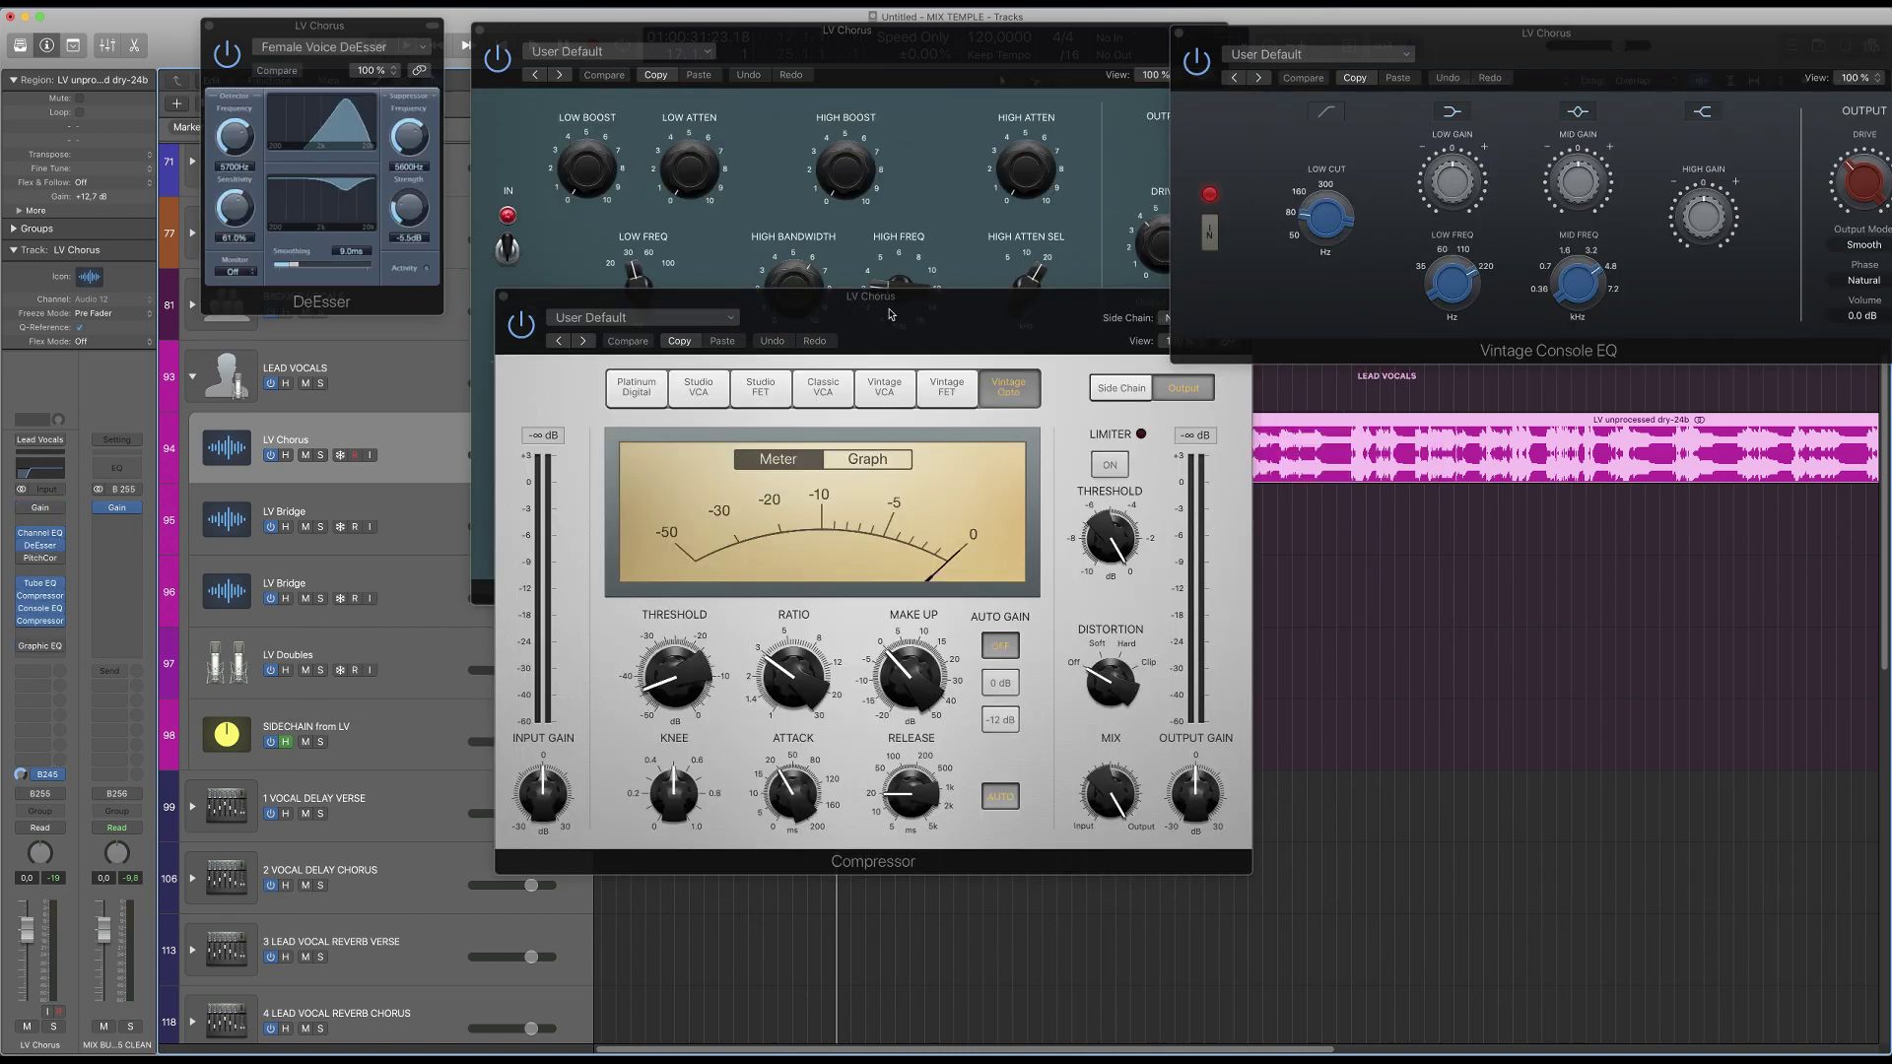
# - Rearrange the Compressor, DeEsser and Vintage Tube EQ windows to examine the controls of the stock plug-ins
pyautogui.moveTo(892, 318); pyautogui.dragTo(848, 457)
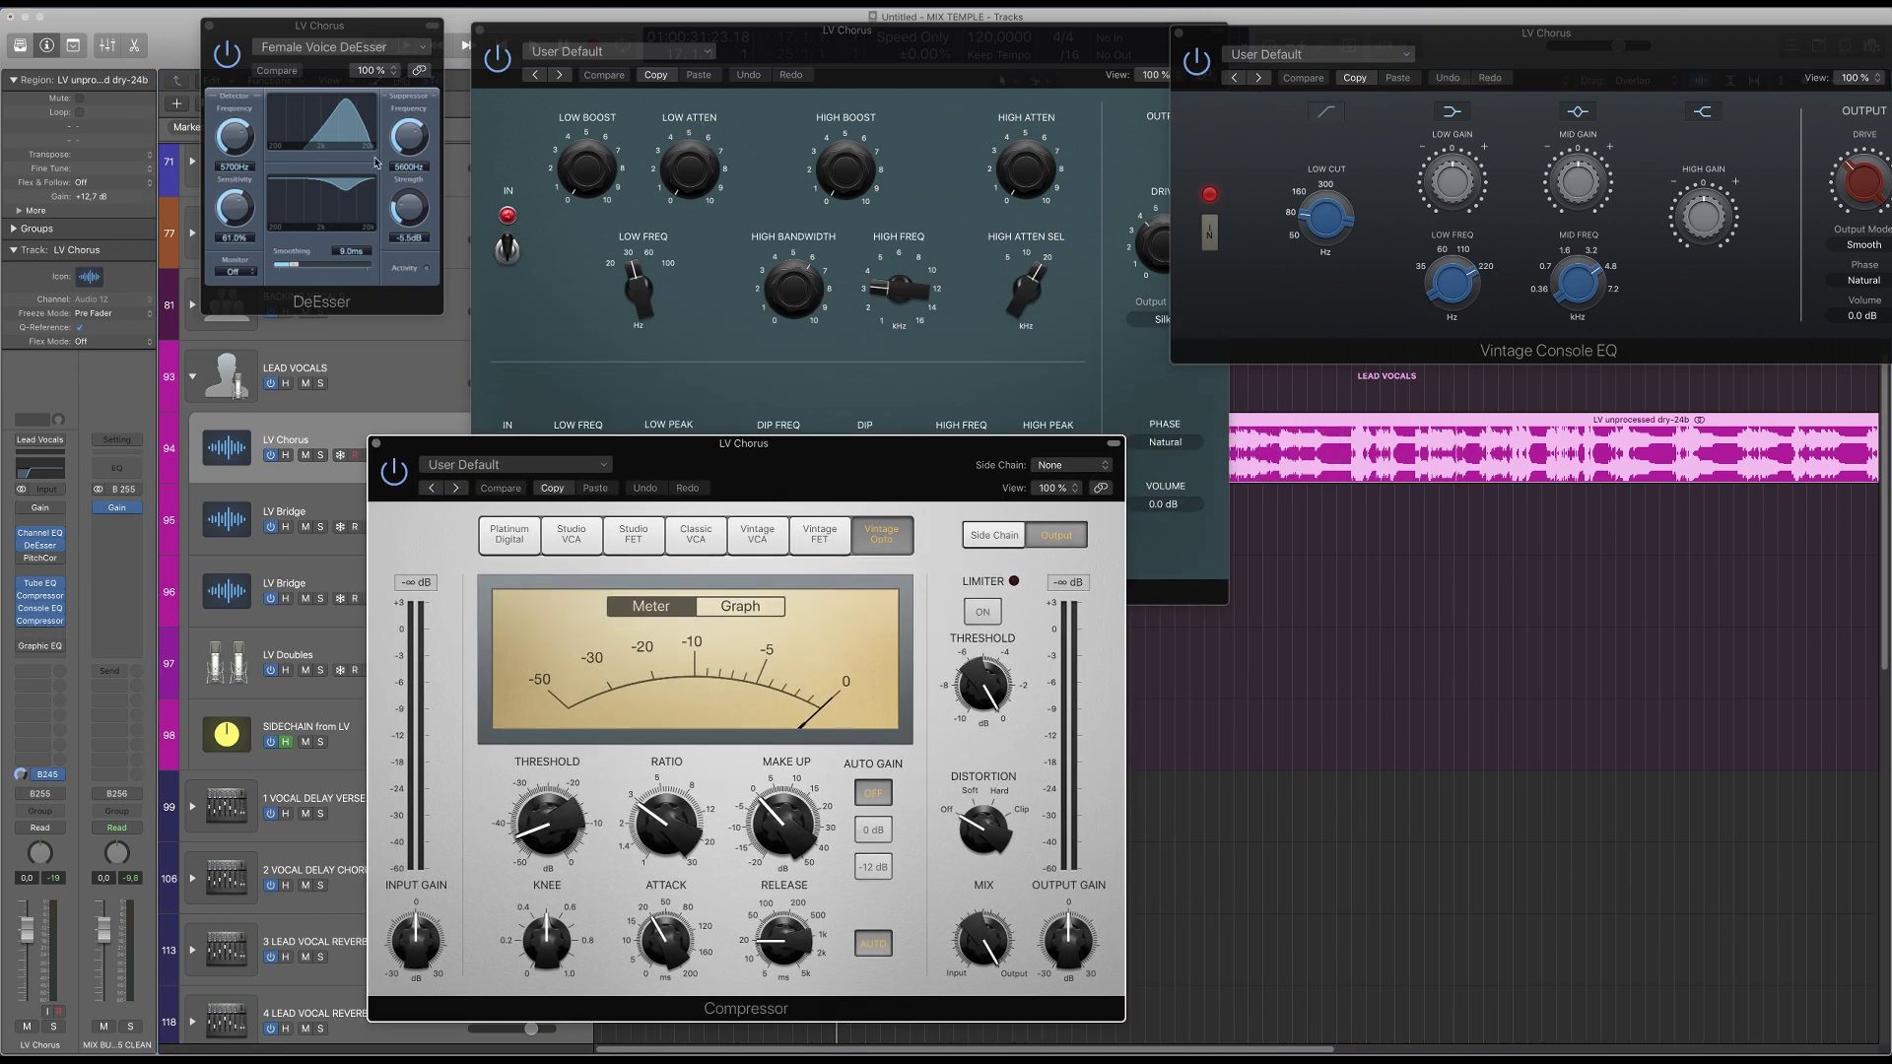
pyautogui.moveTo(360, 38); pyautogui.dragTo(246, 20)
pyautogui.moveTo(865, 46); pyautogui.dragTo(570, 49)
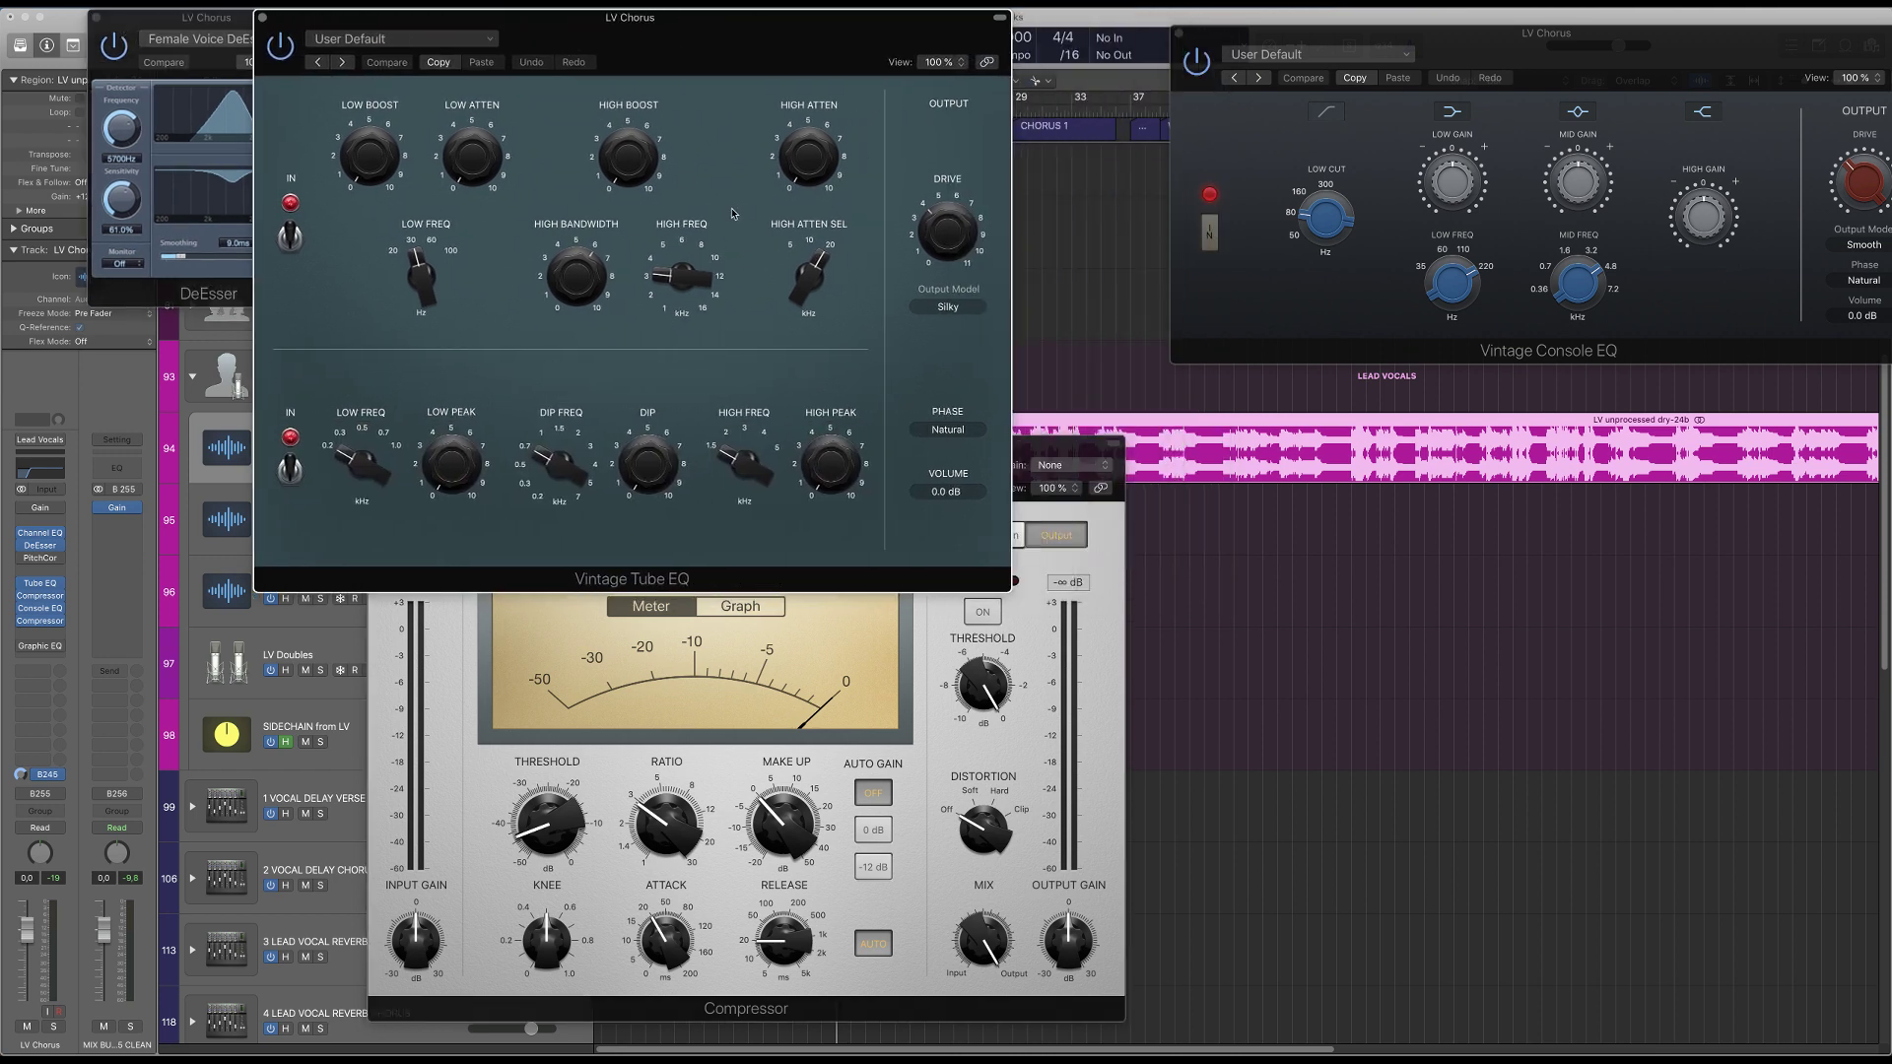
pyautogui.click(653, 671)
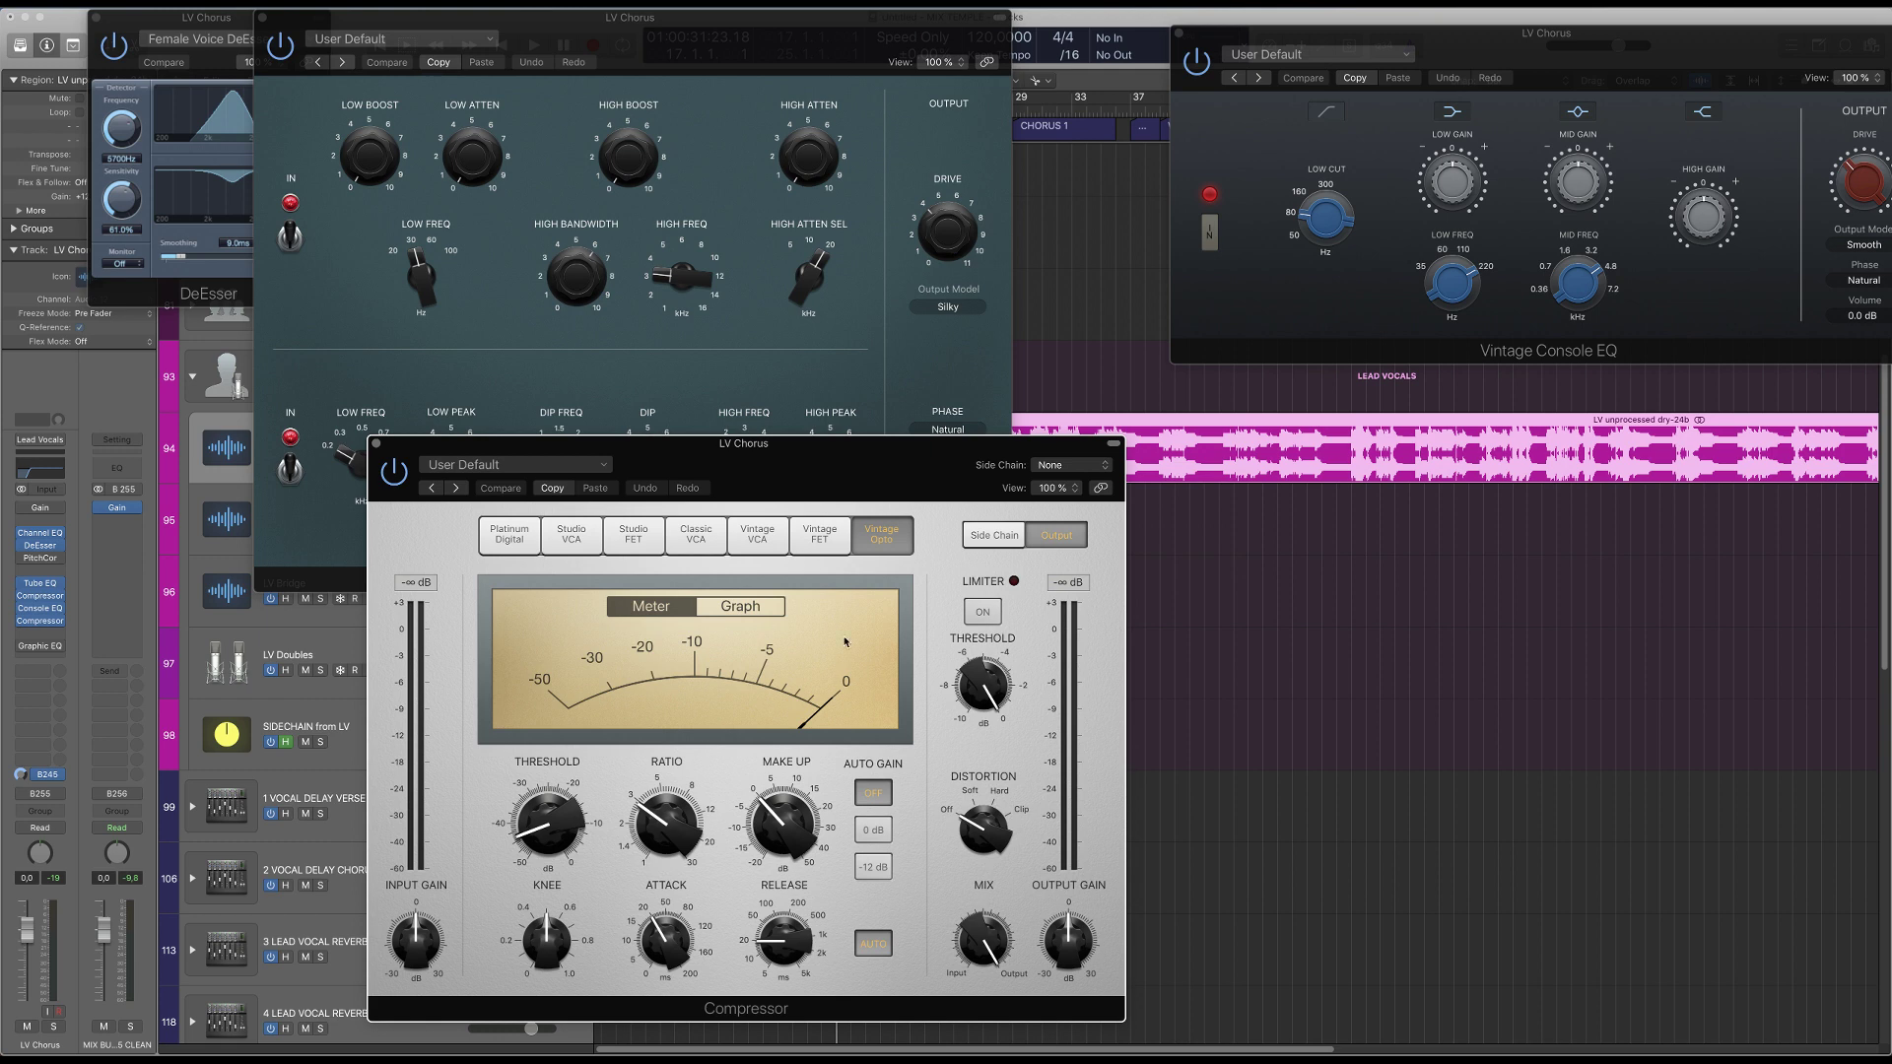
pyautogui.moveTo(811, 483); pyautogui.dragTo(743, 480)
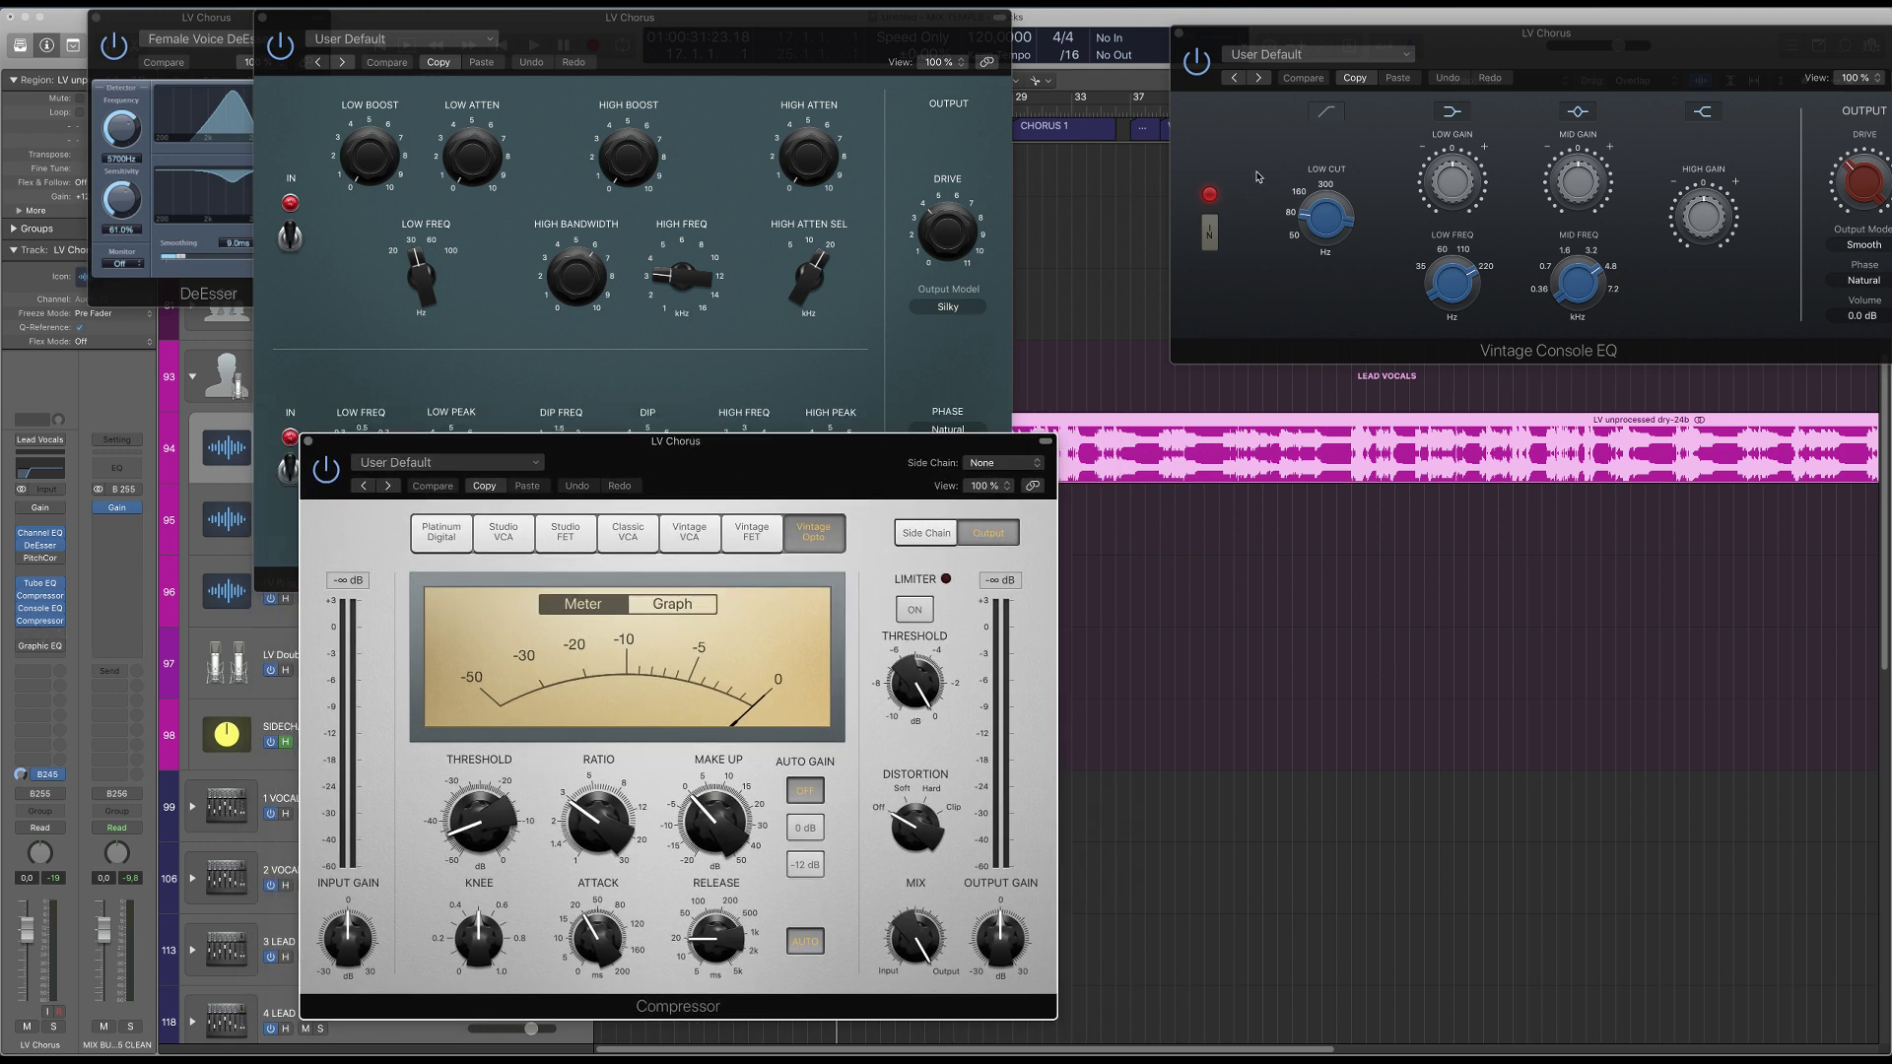
# - Move the Vintage Console EQ window up and open the Vintage FET Compressor below it to examine both
pyautogui.moveTo(1587, 31); pyautogui.dragTo(1472, 15)
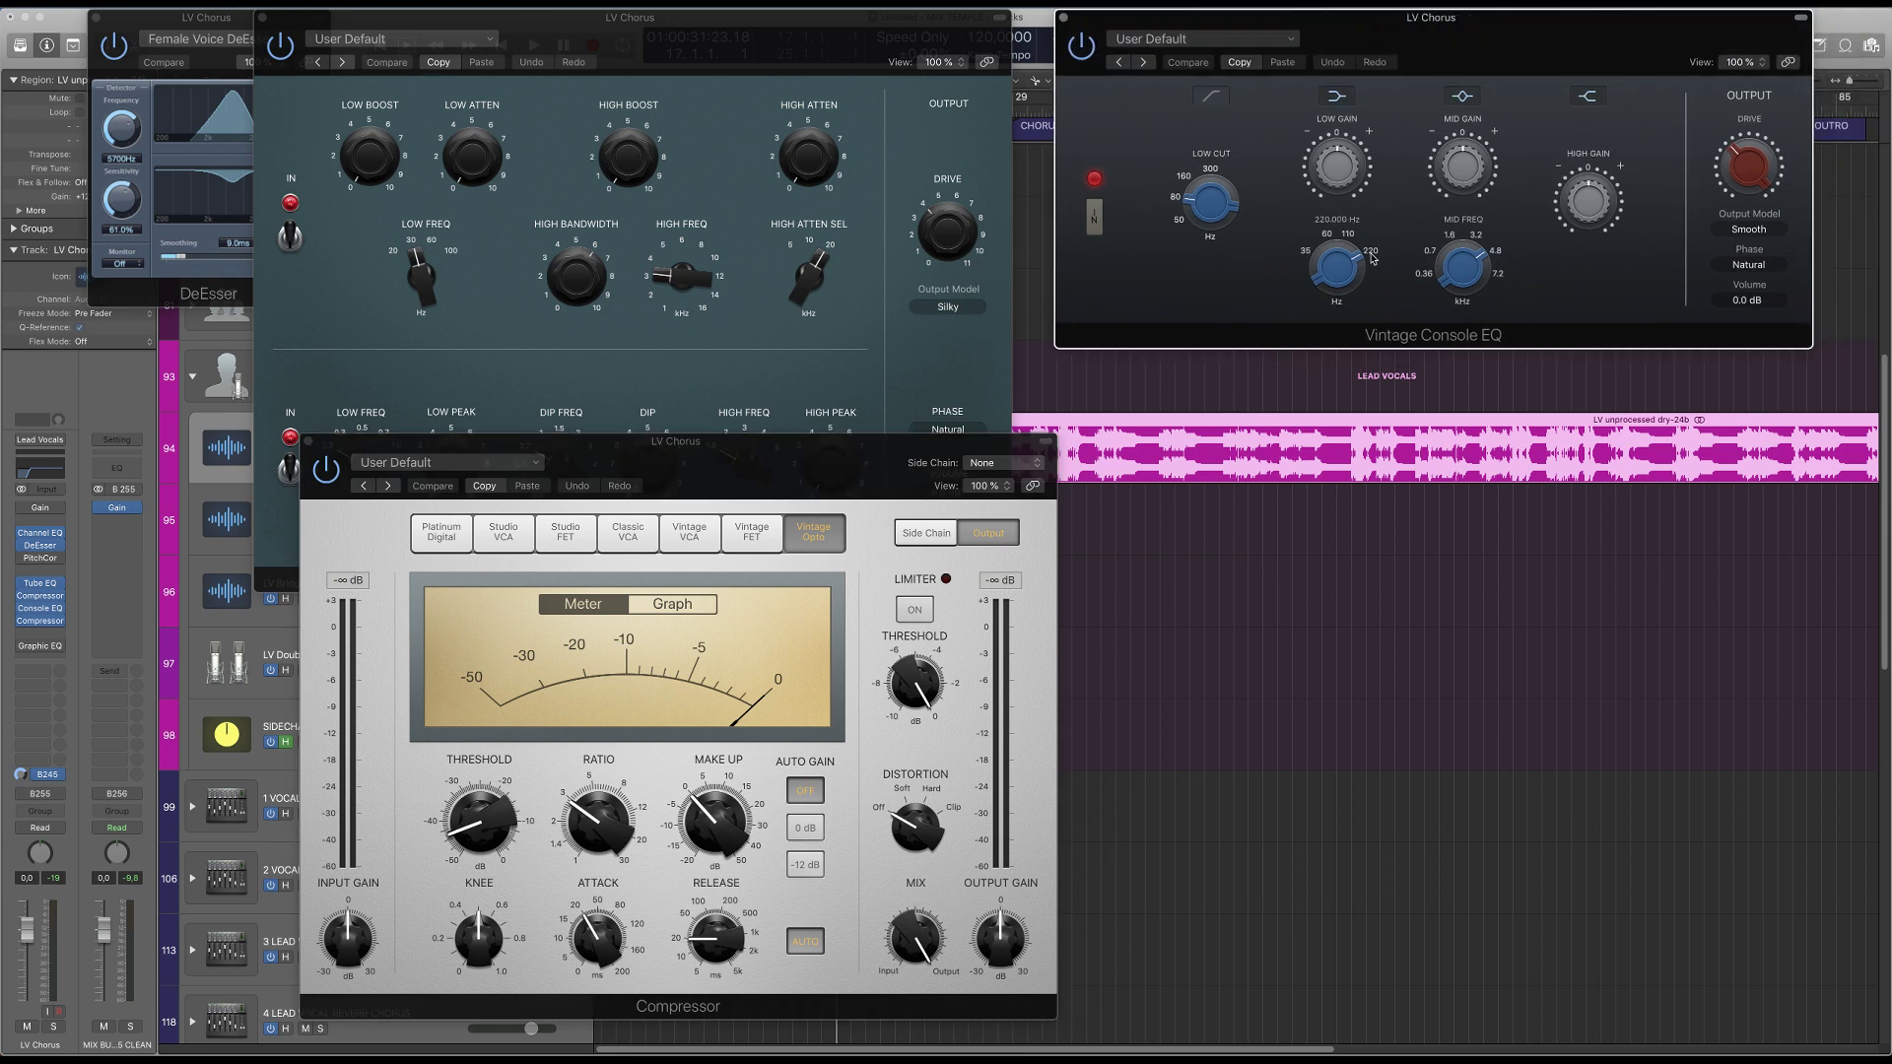
pyautogui.click(44, 629)
pyautogui.moveTo(434, 41); pyautogui.dragTo(1589, 440)
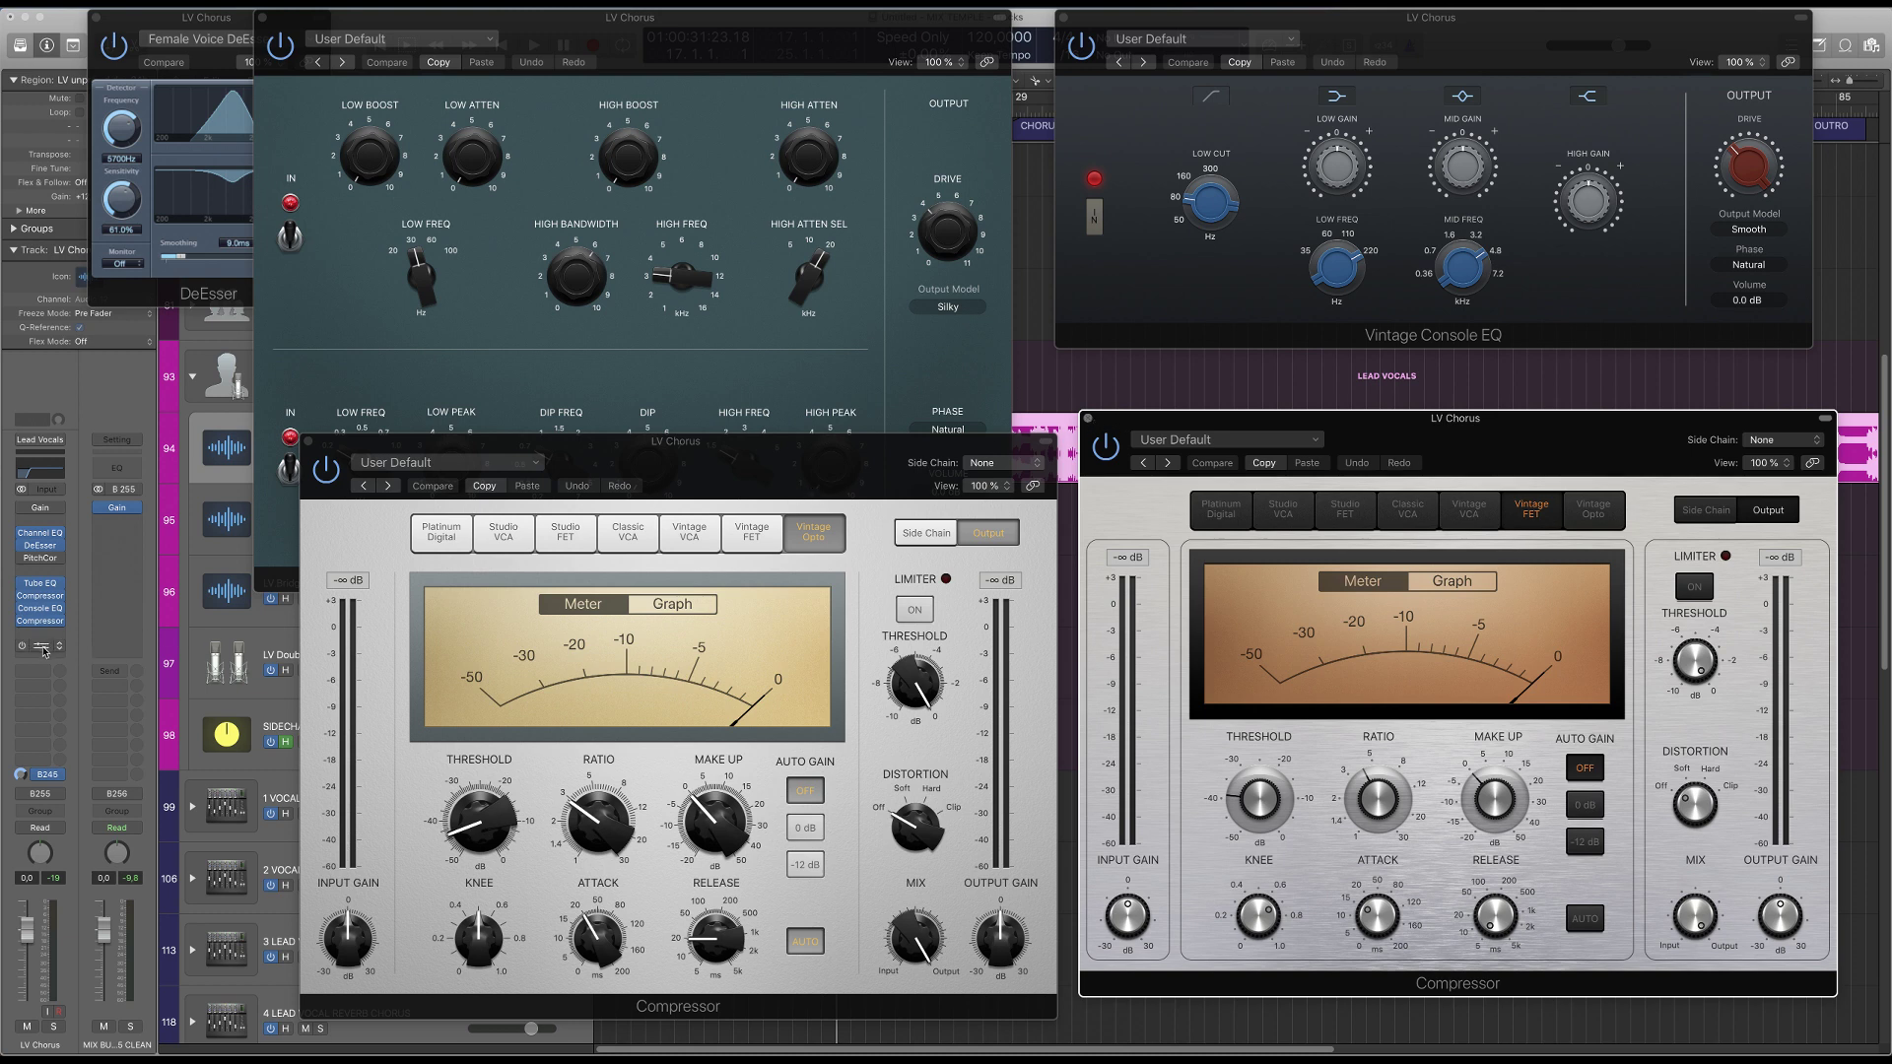
# - Open the Vintage Graphic EQ, bring its window over the other plug-ins to examine its bands, and close it
pyautogui.click(41, 647)
pyautogui.moveTo(452, 49); pyautogui.dragTo(895, 325)
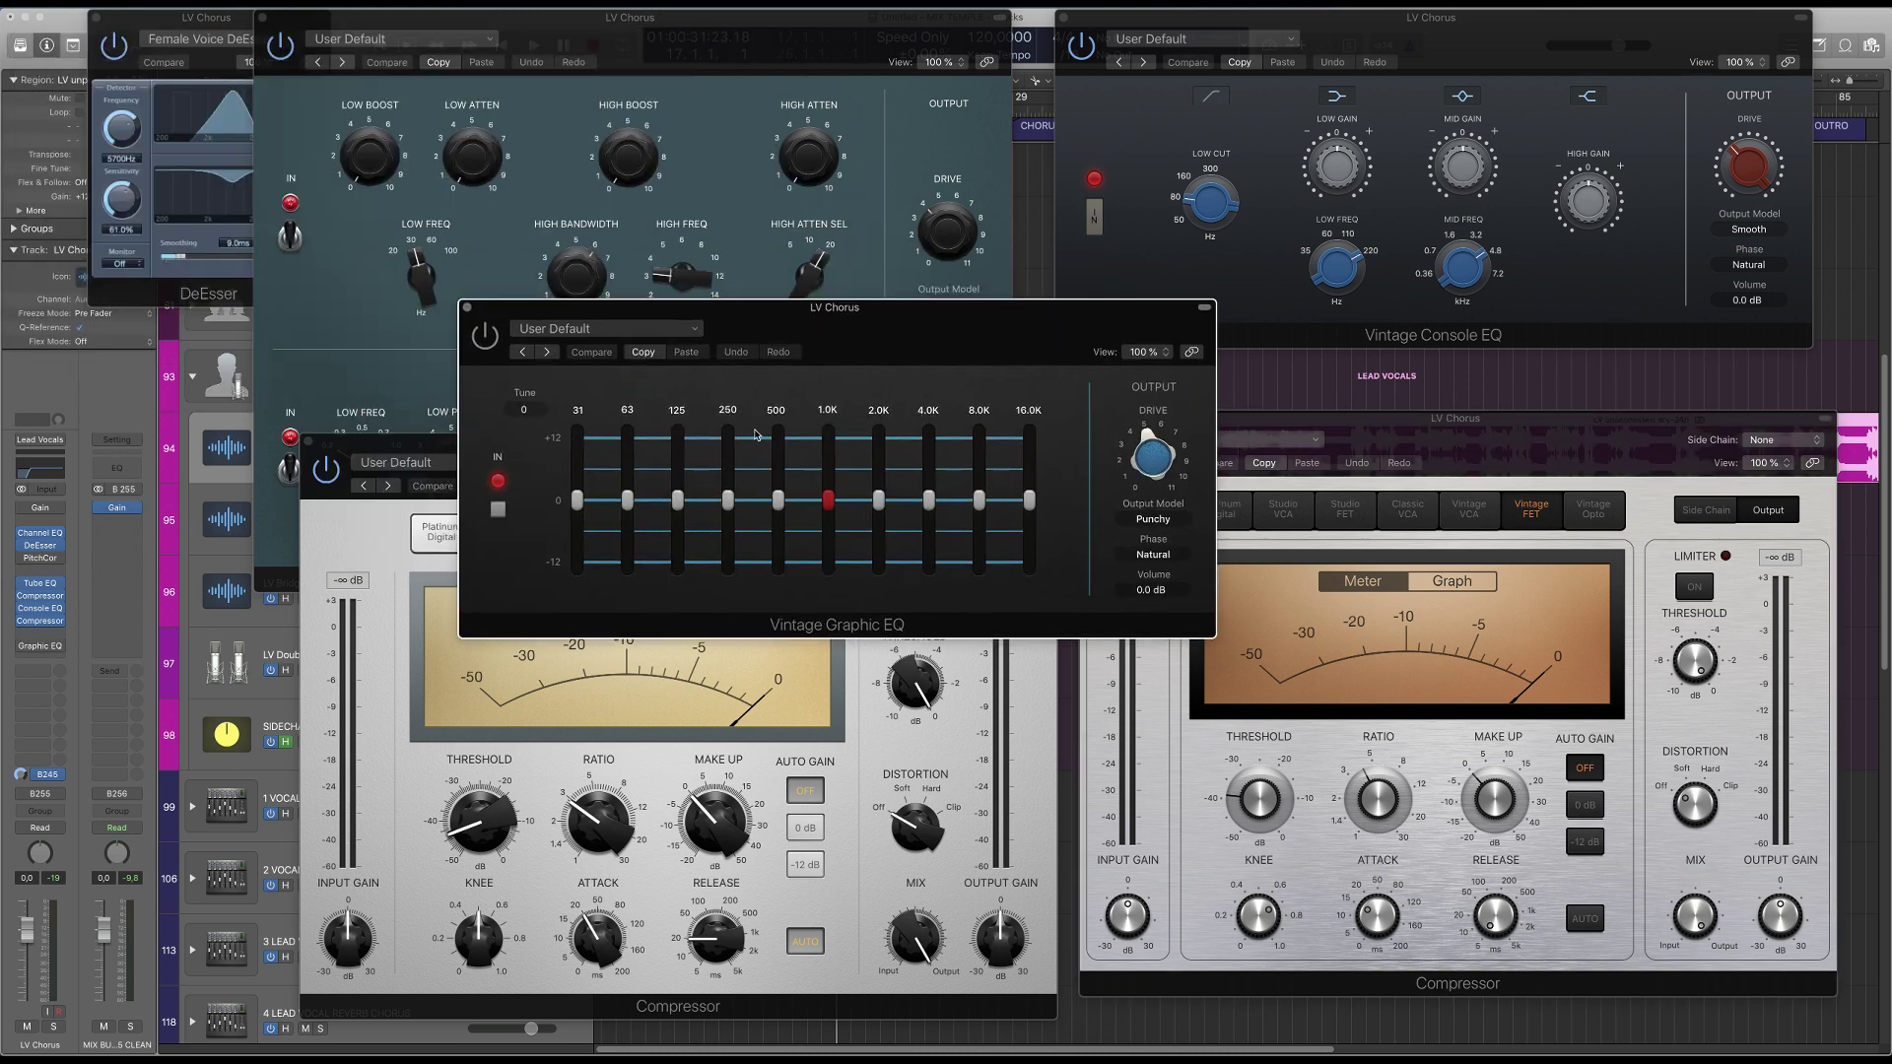
pyautogui.click(467, 307)
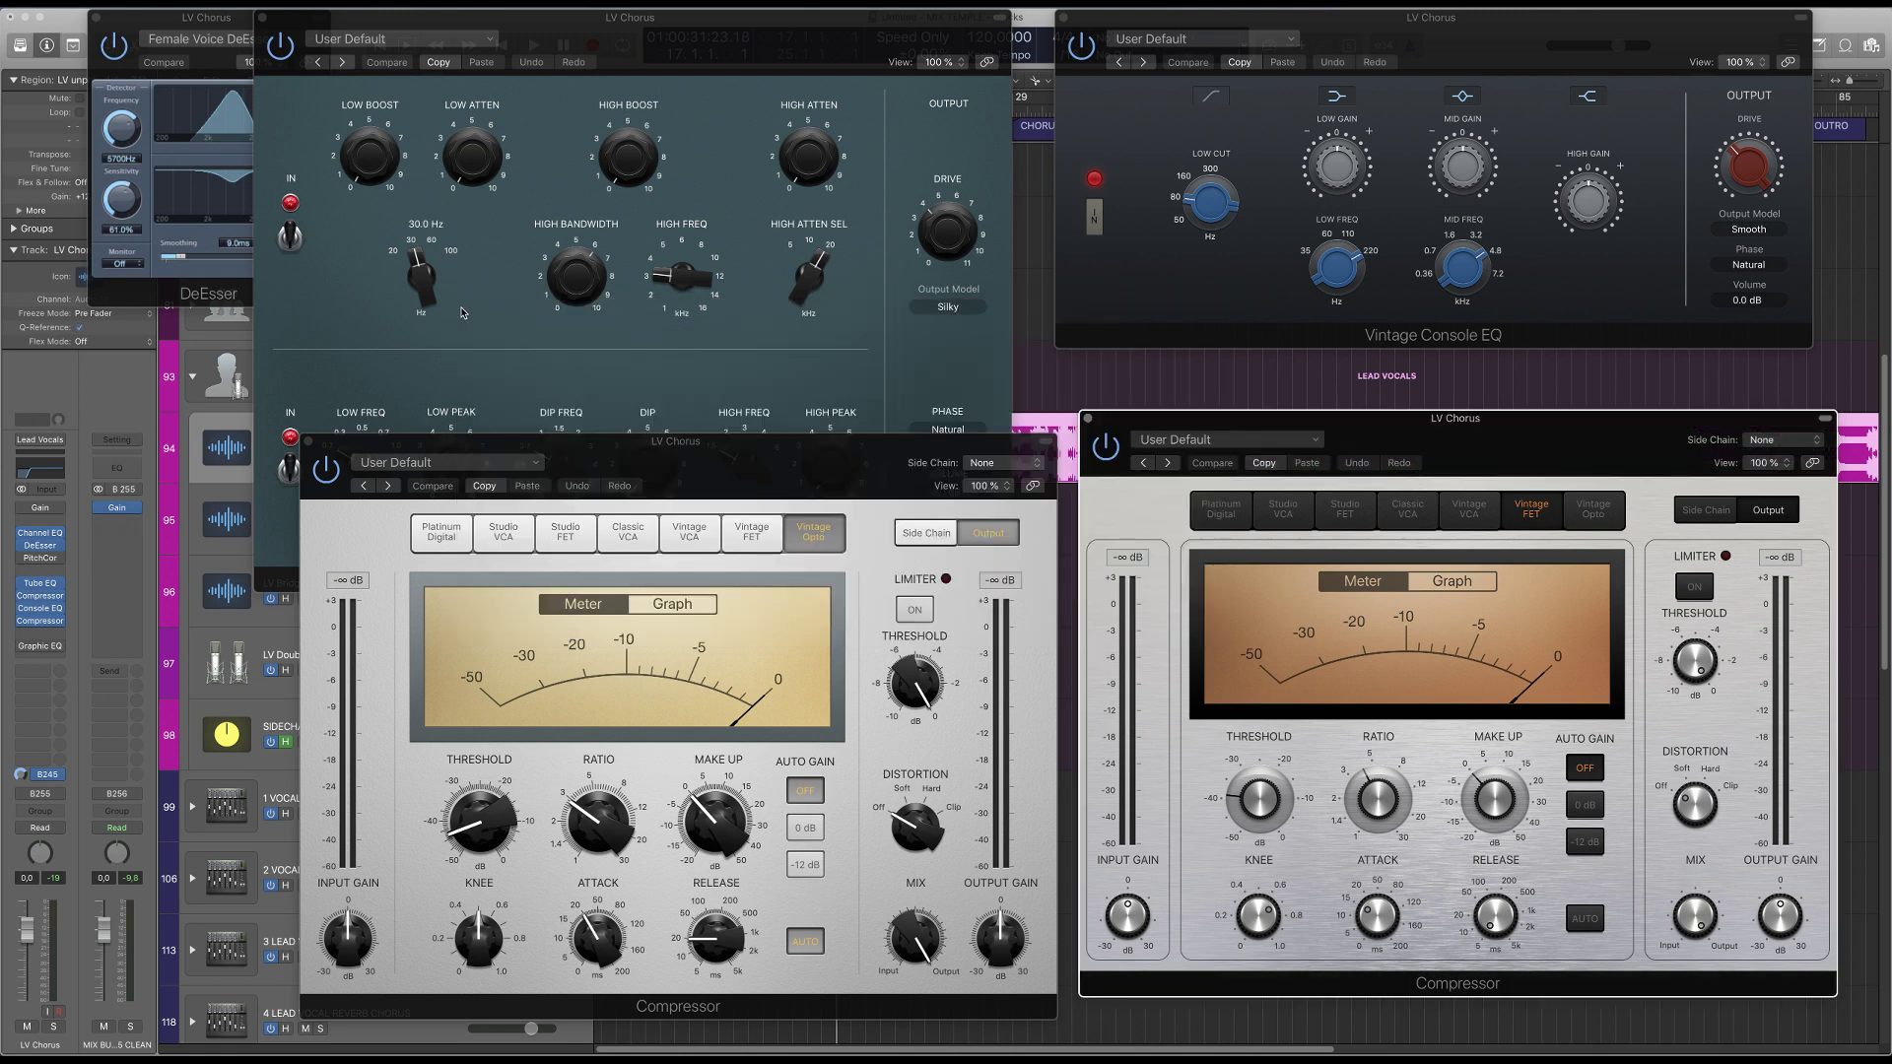
# - Close both Compressor windows, the Vintage Console EQ and the Vintage Tube EQ
pyautogui.moveTo(1531, 443); pyautogui.dragTo(1469, 430)
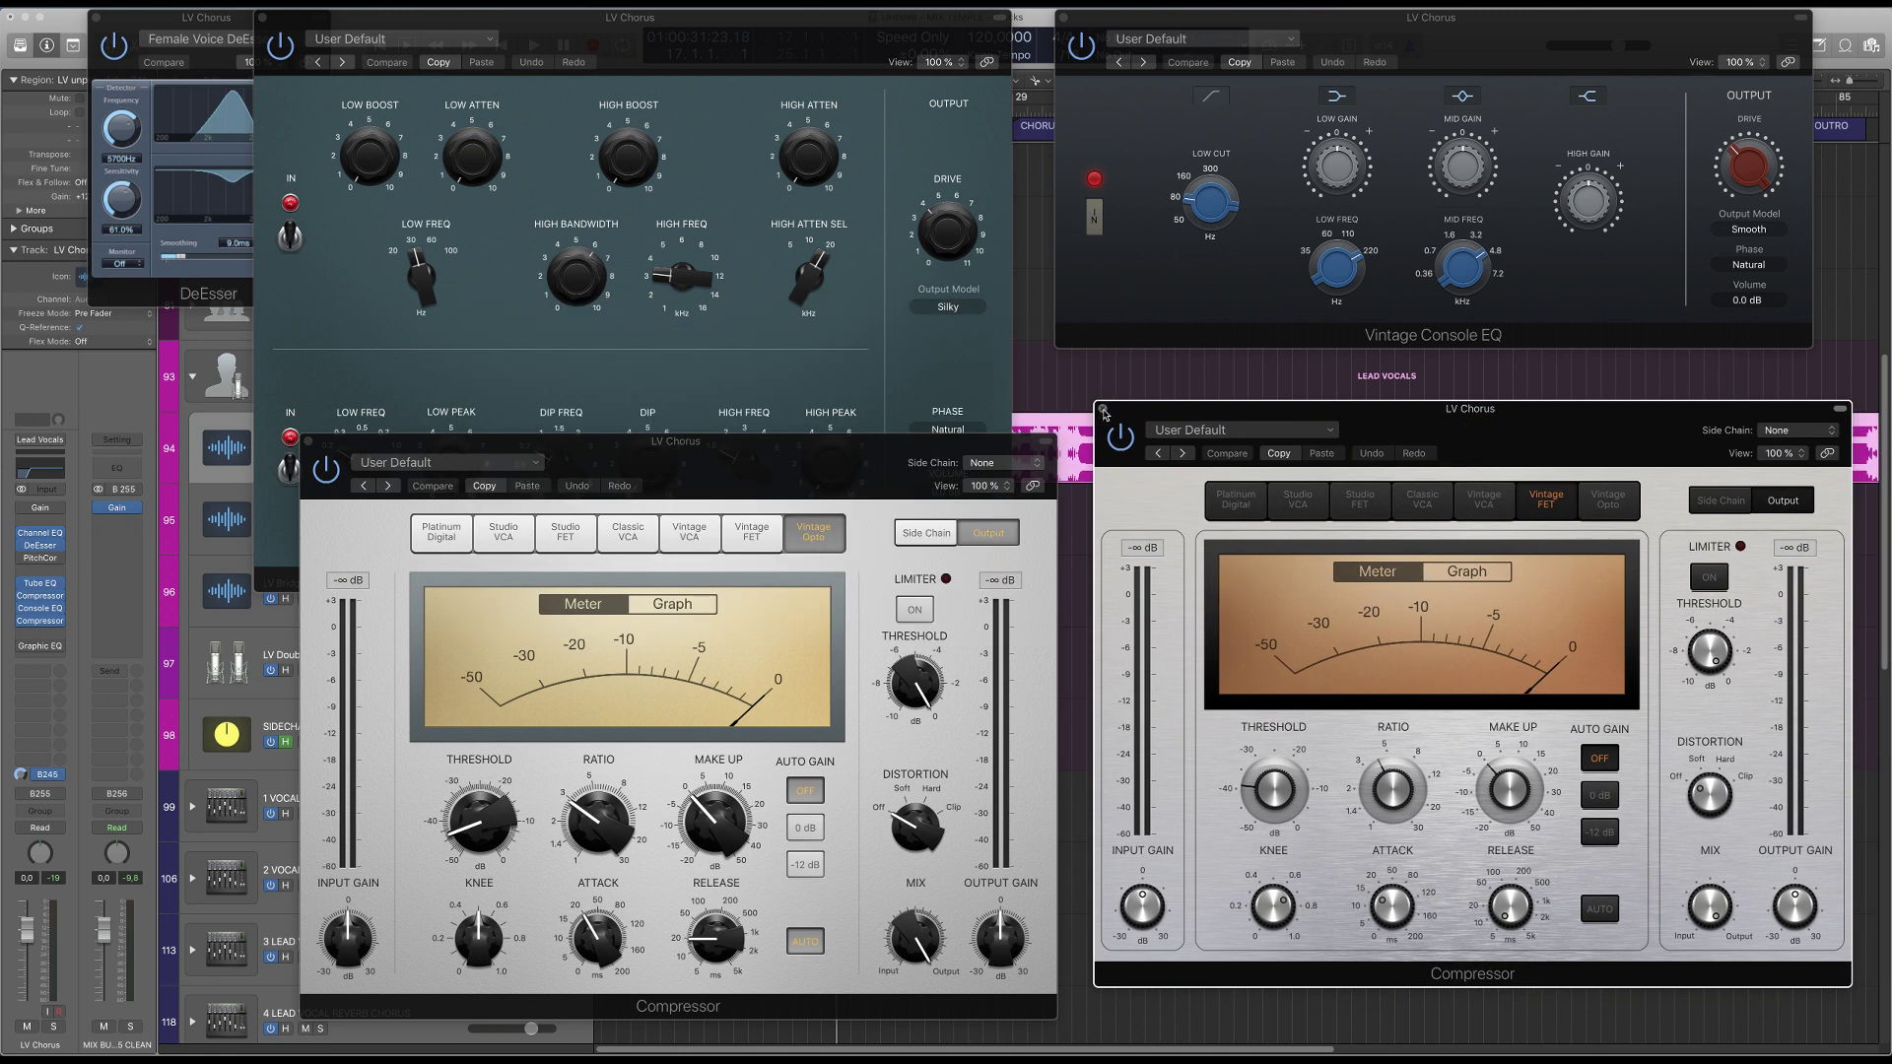
pyautogui.click(1104, 409)
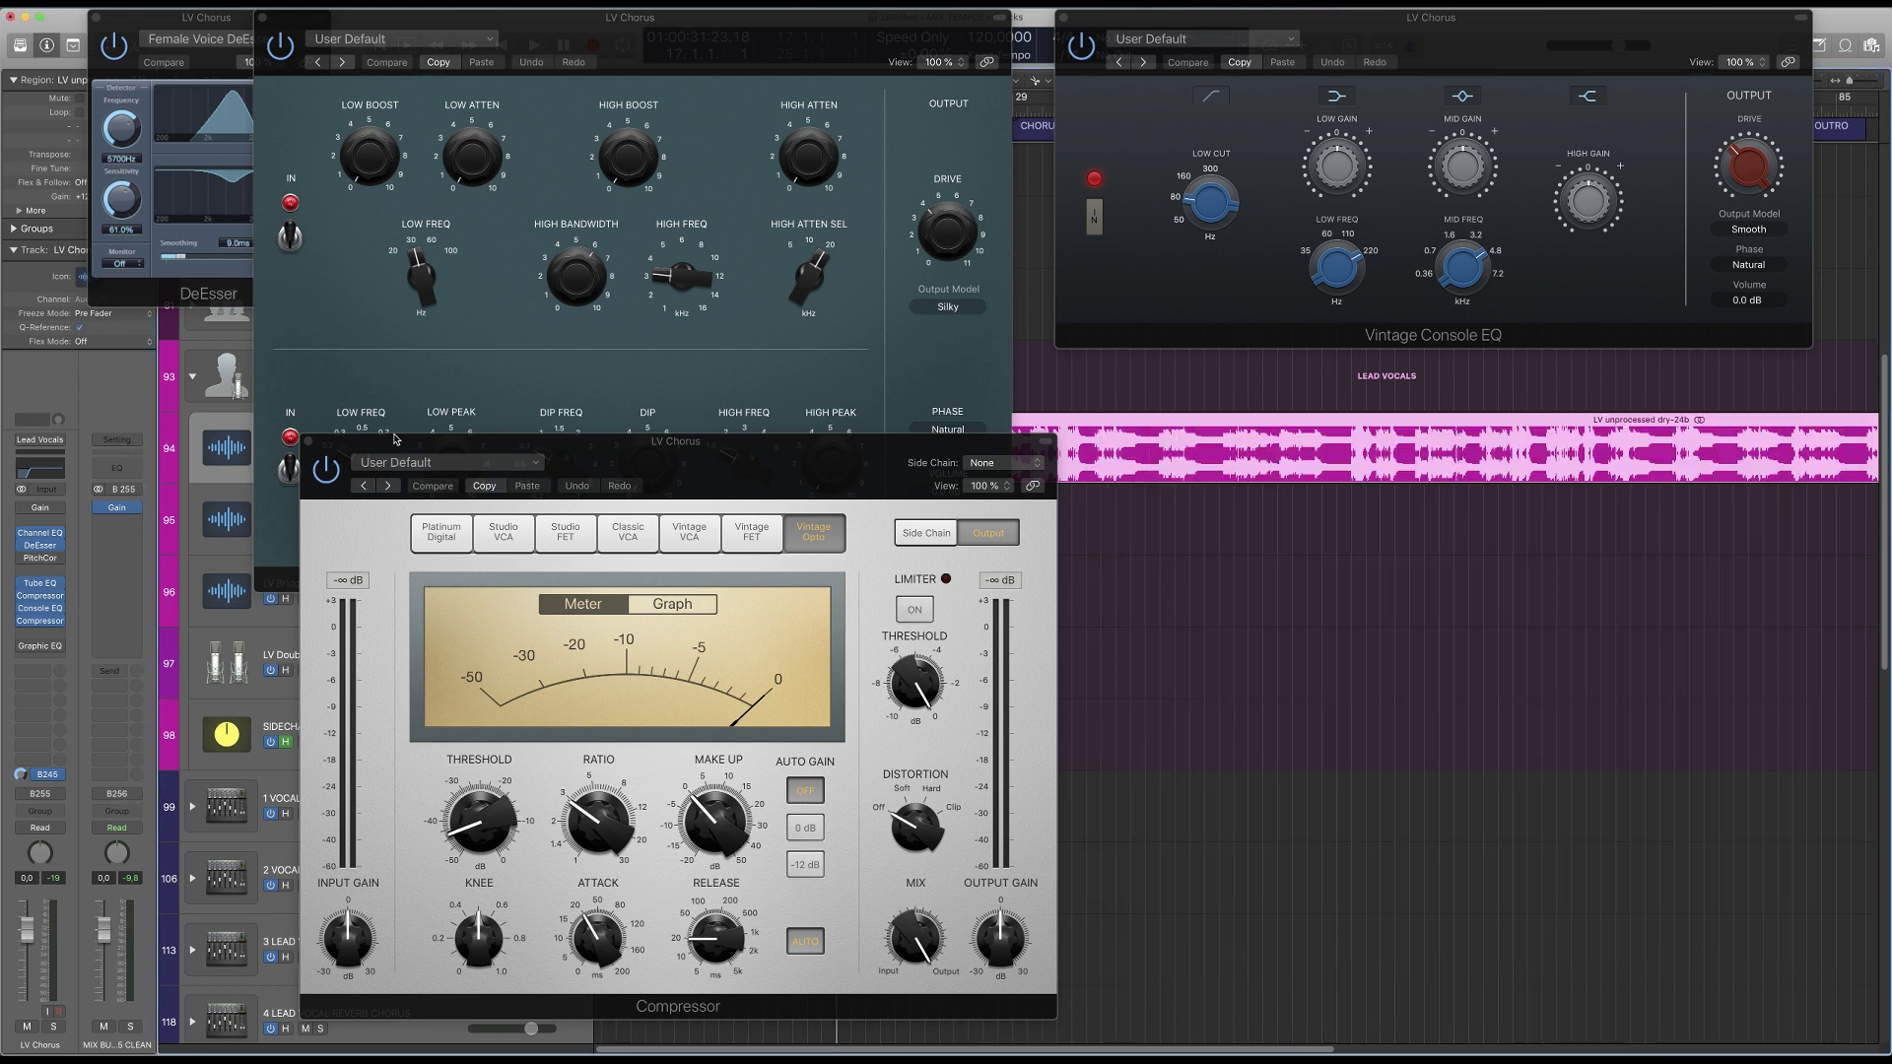
pyautogui.click(305, 441)
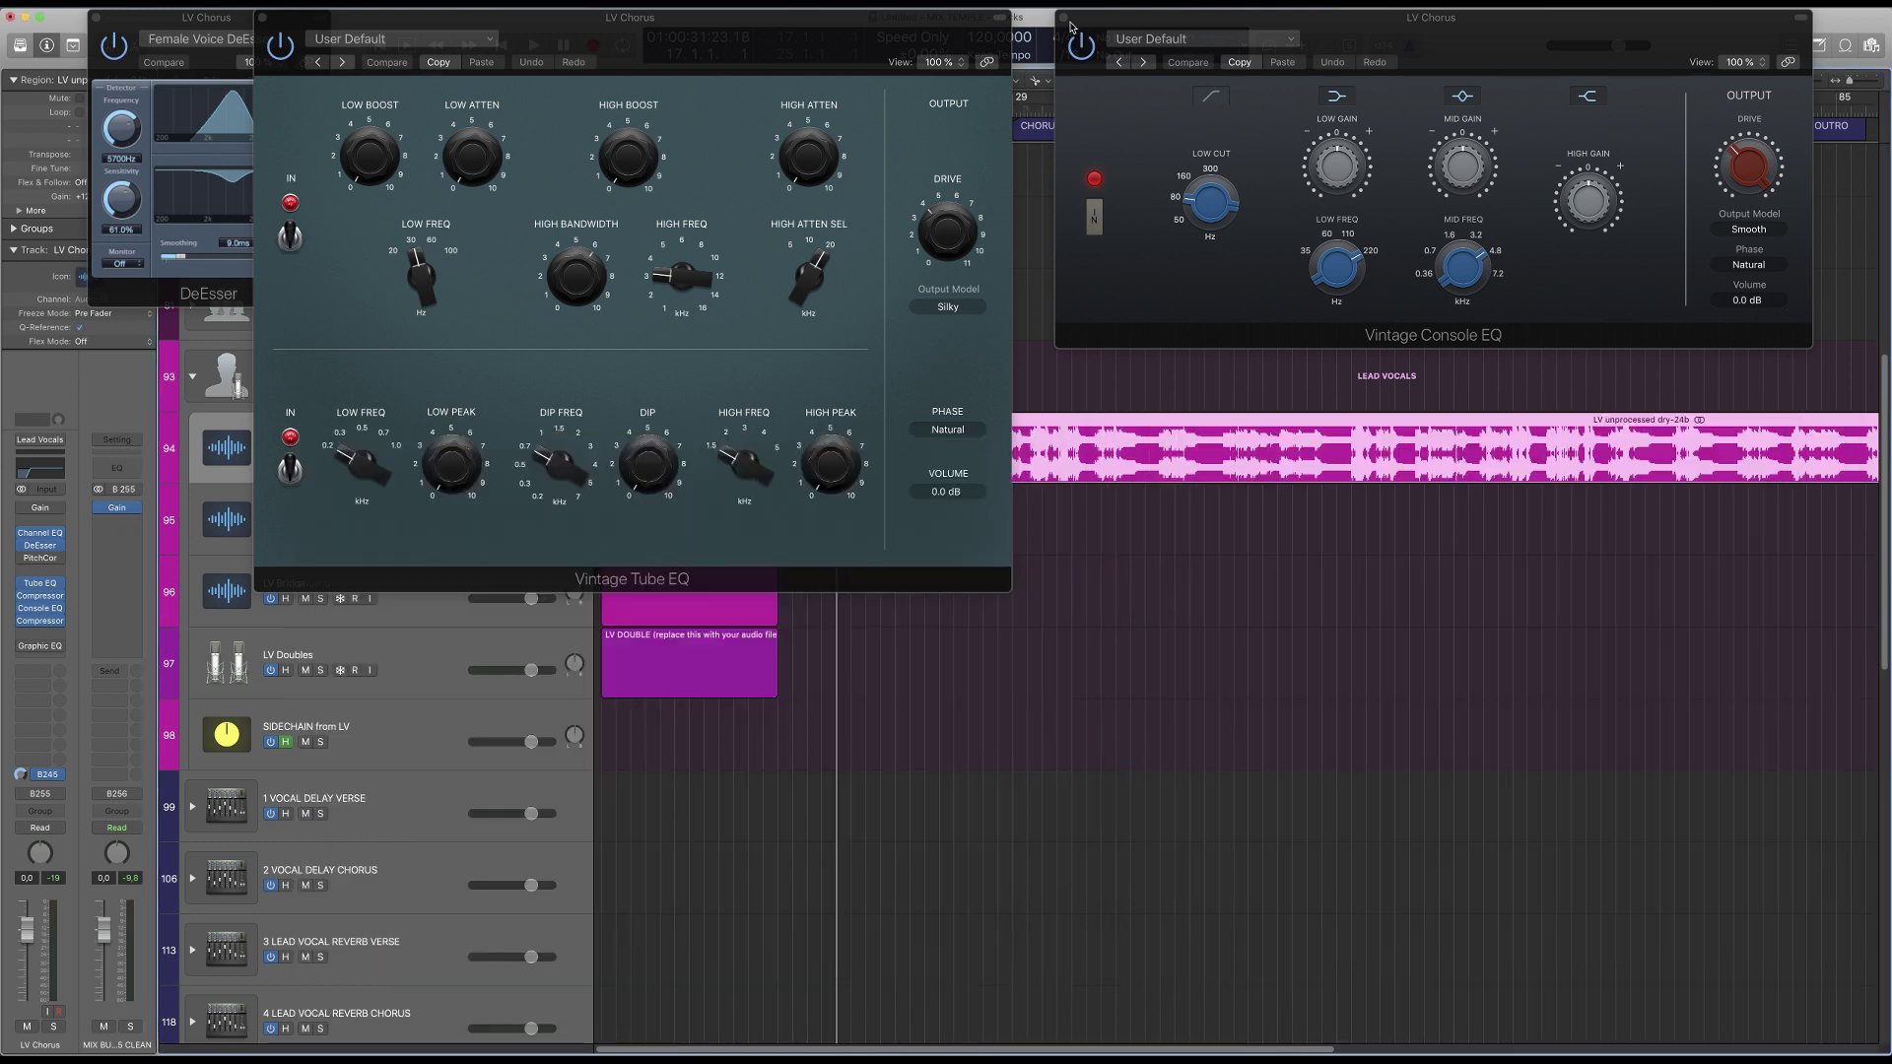
pyautogui.click(1060, 17)
pyautogui.moveTo(603, 45); pyautogui.dragTo(812, 88)
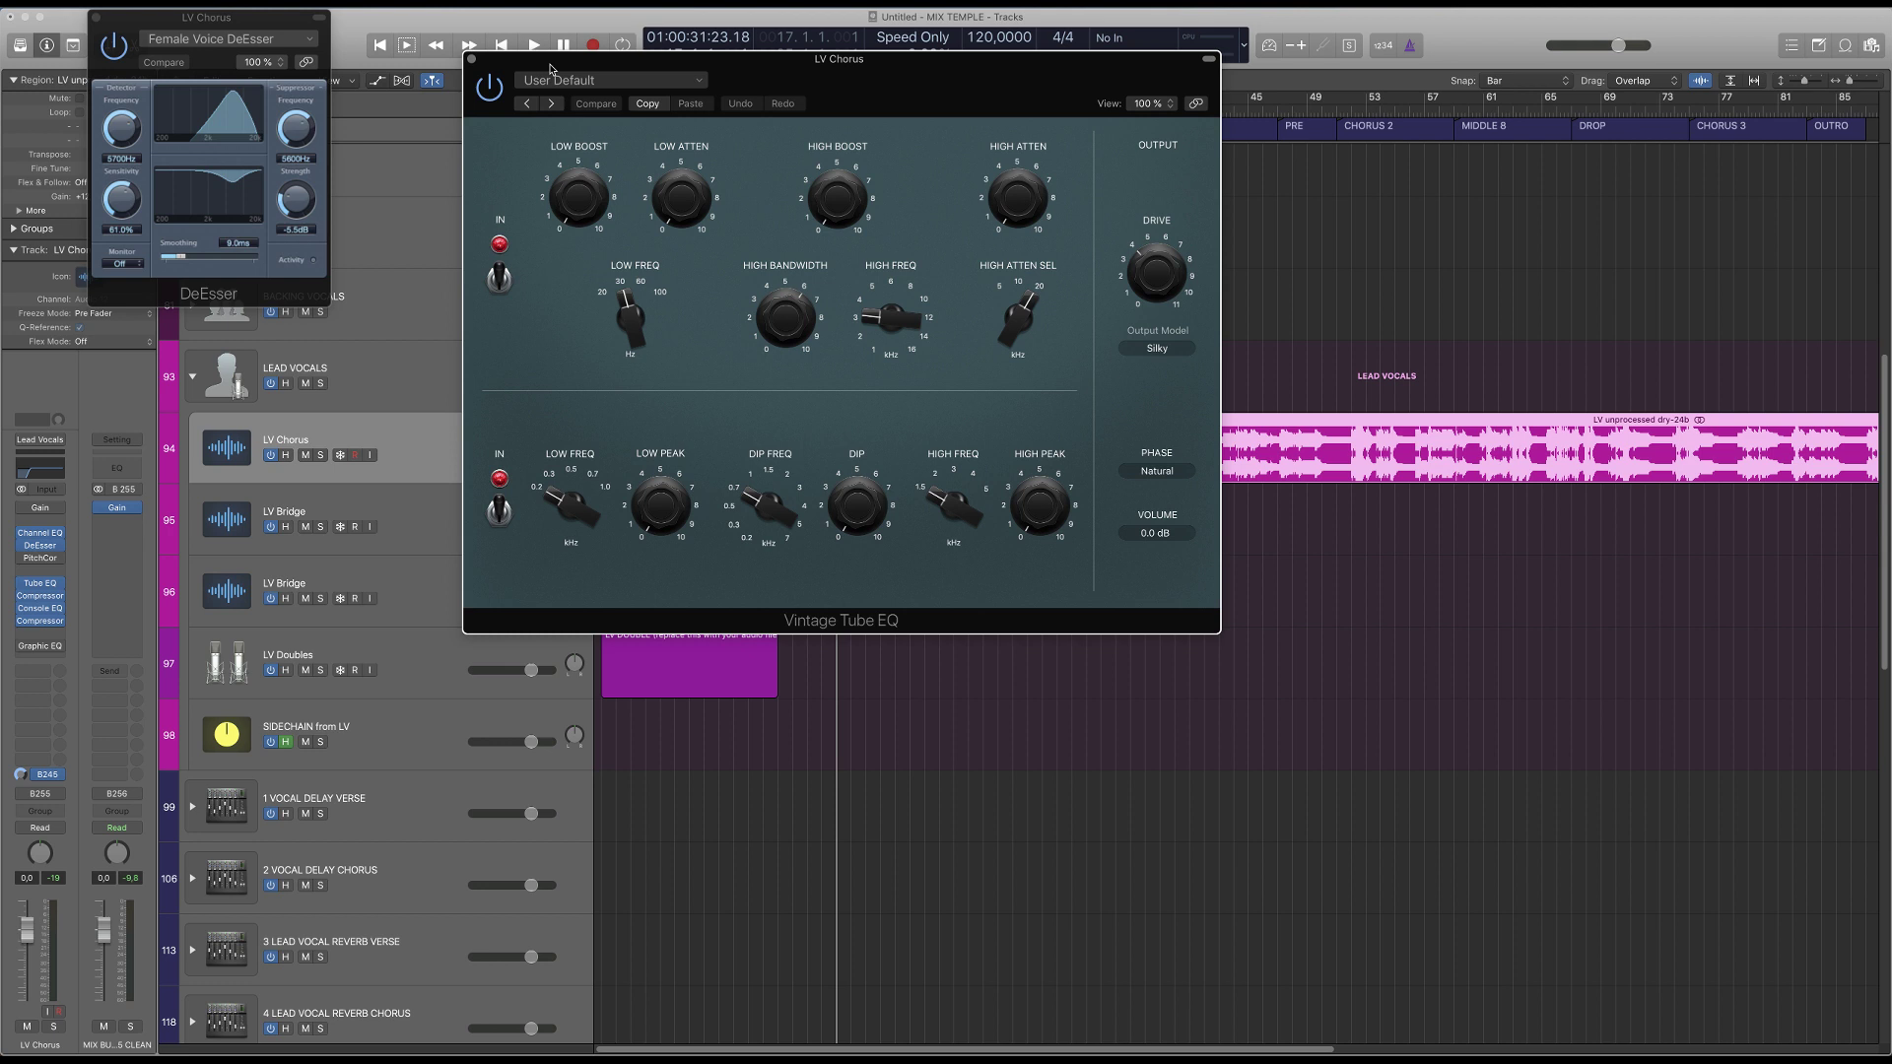
pyautogui.click(471, 61)
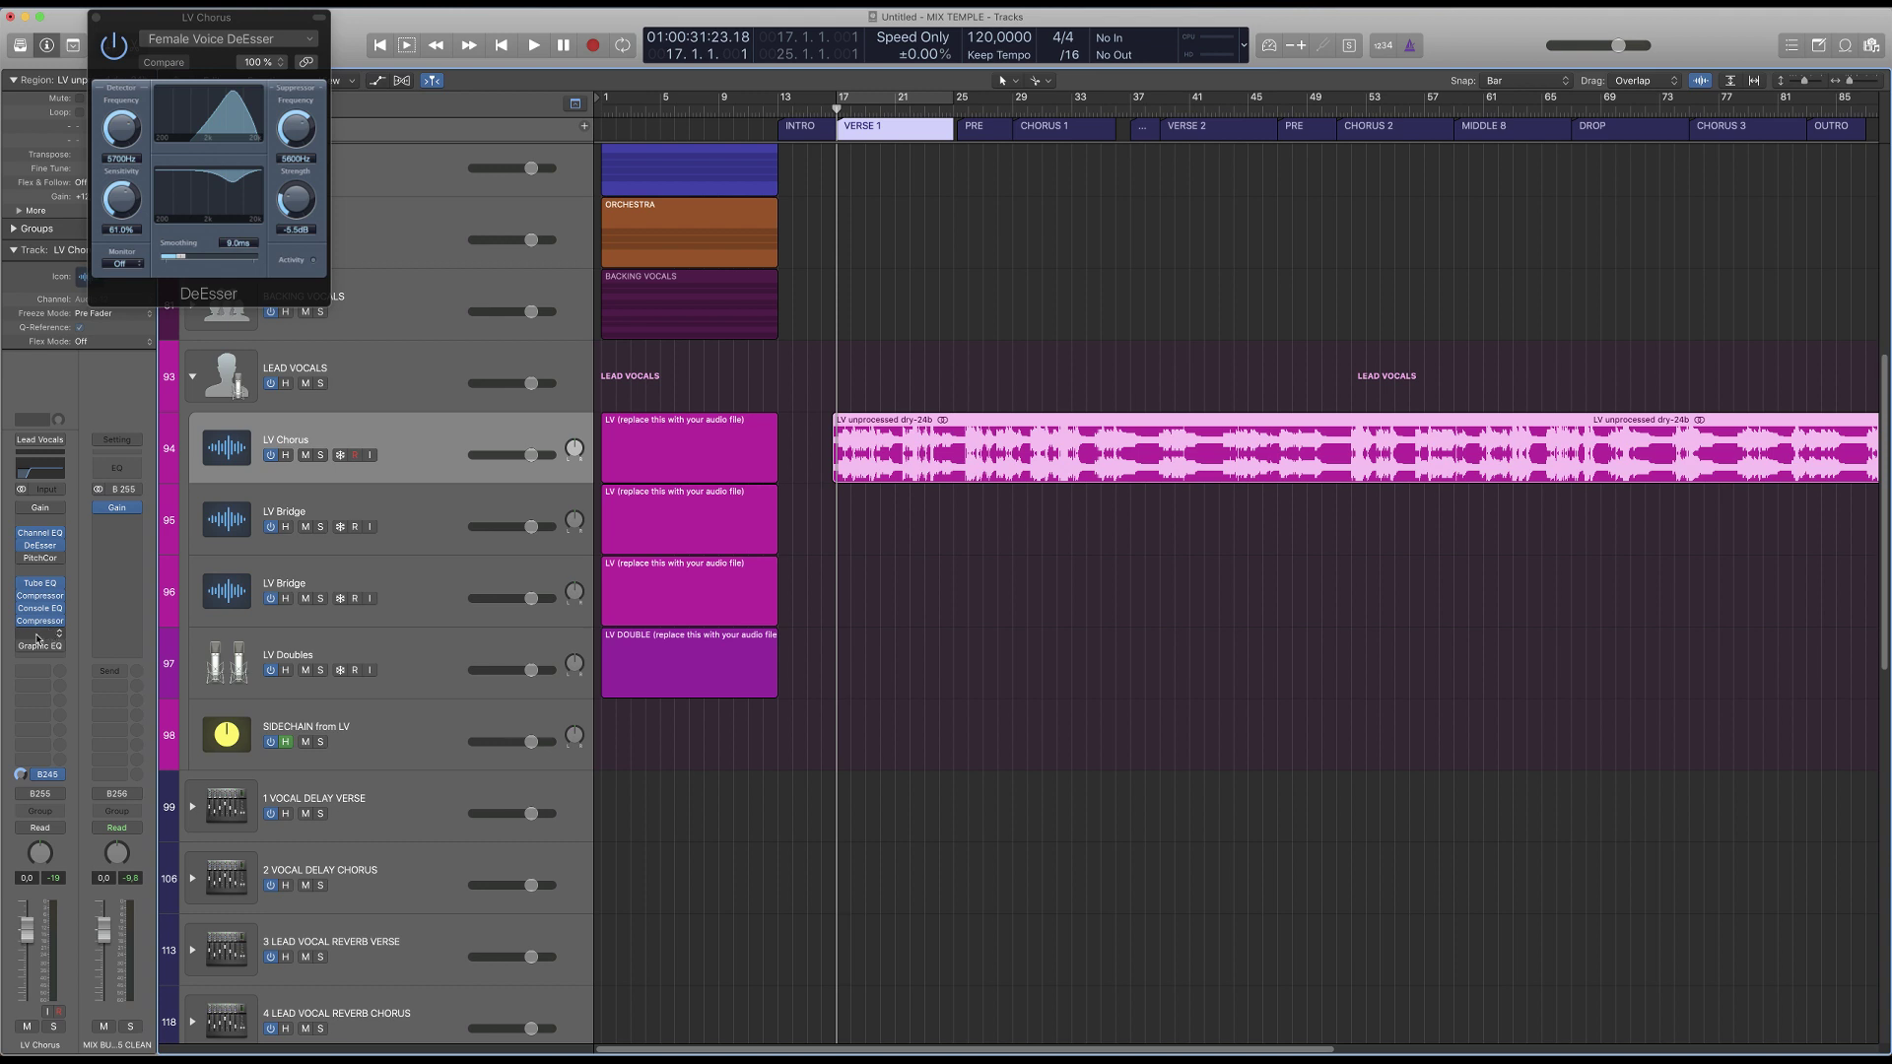
# - Browse the LV Chorus channel strip settings in [MixTemple] Pro down to the iZotope drum cymbal presets without loading one
pyautogui.click(46, 440)
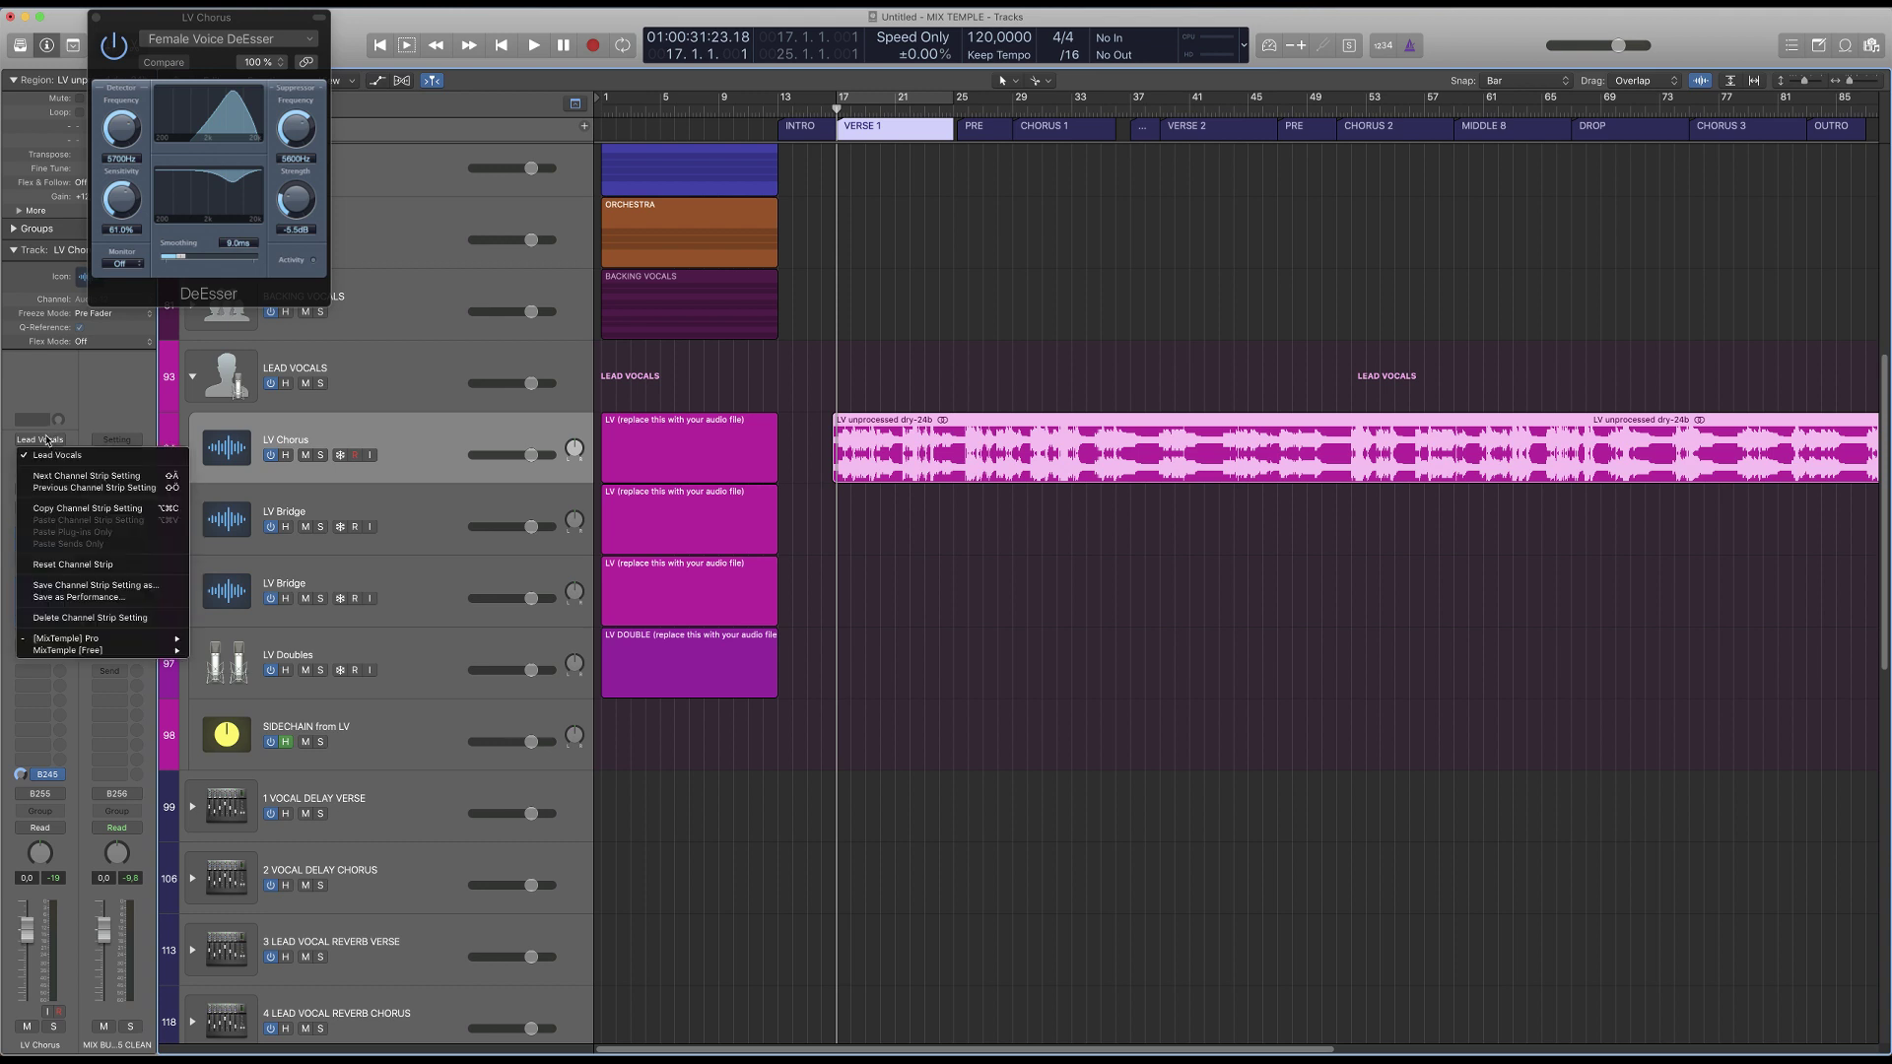
pyautogui.moveTo(102, 639)
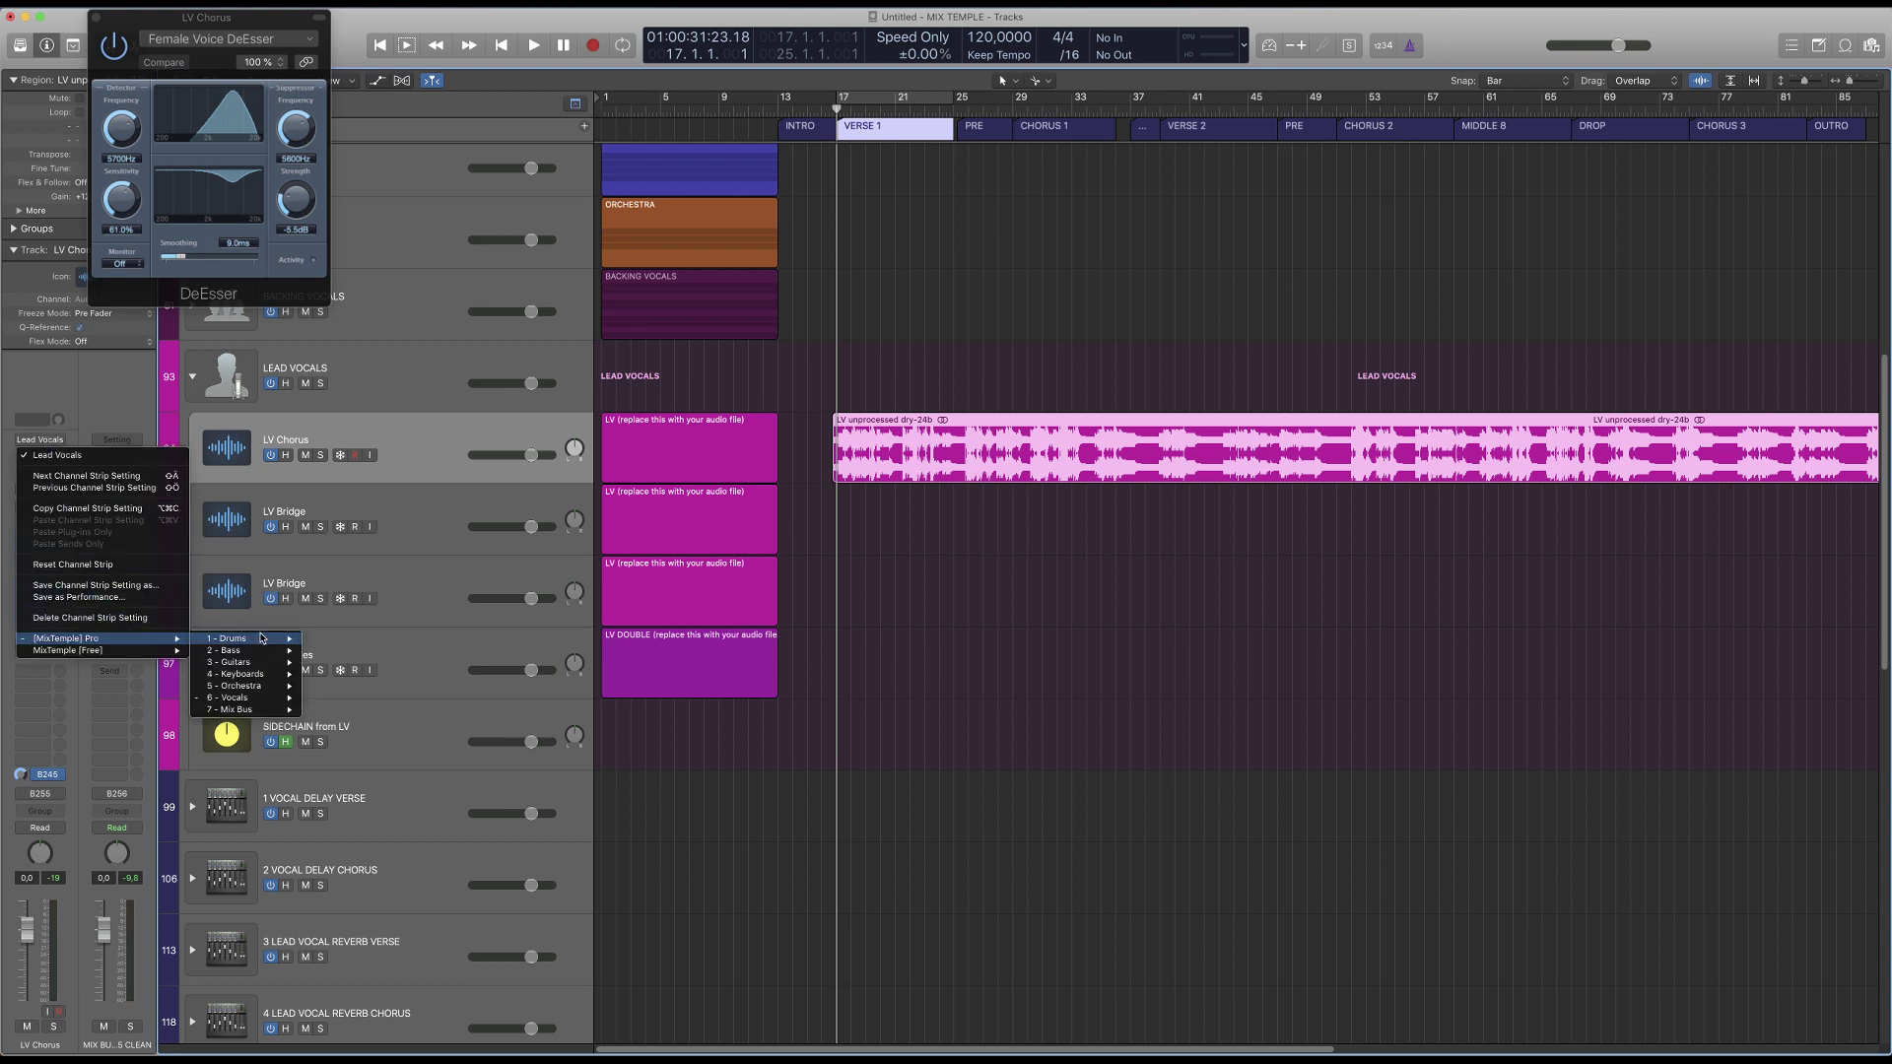
pyautogui.moveTo(262, 638)
pyautogui.moveTo(345, 638)
pyautogui.moveTo(438, 639)
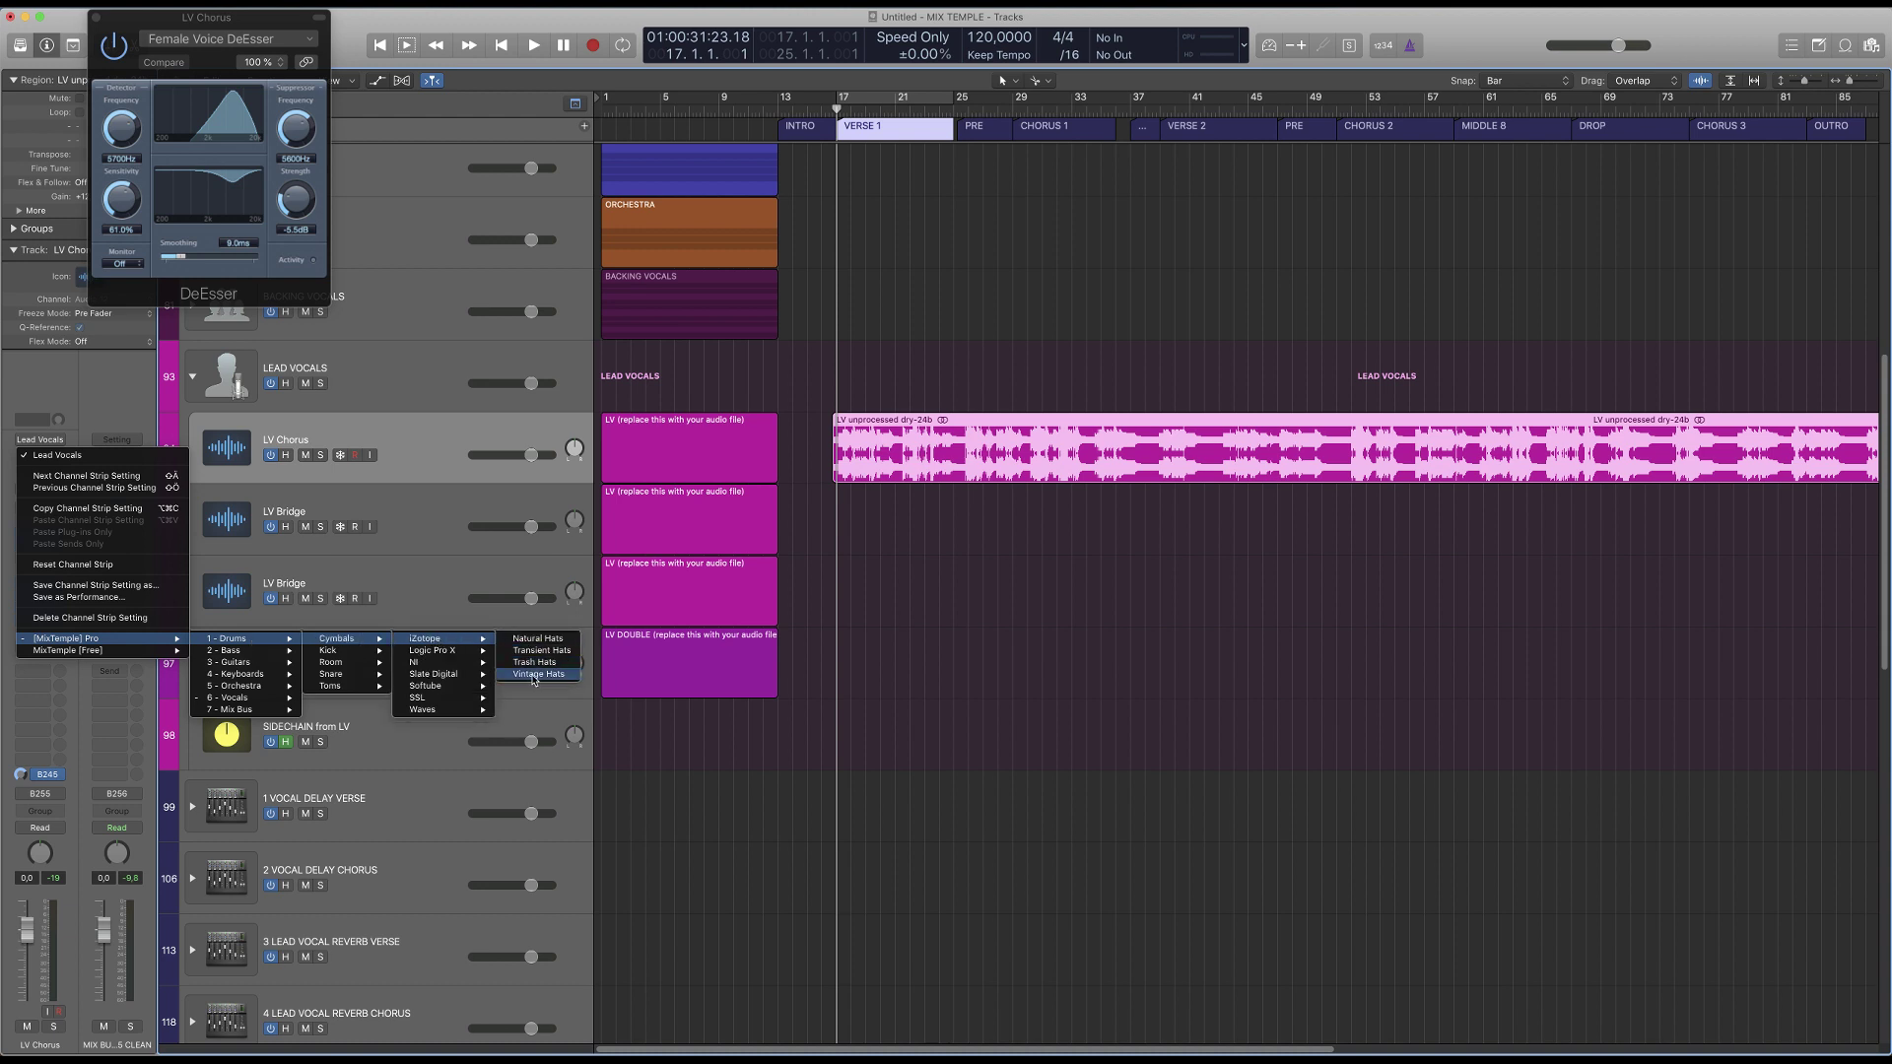
pyautogui.click(81, 702)
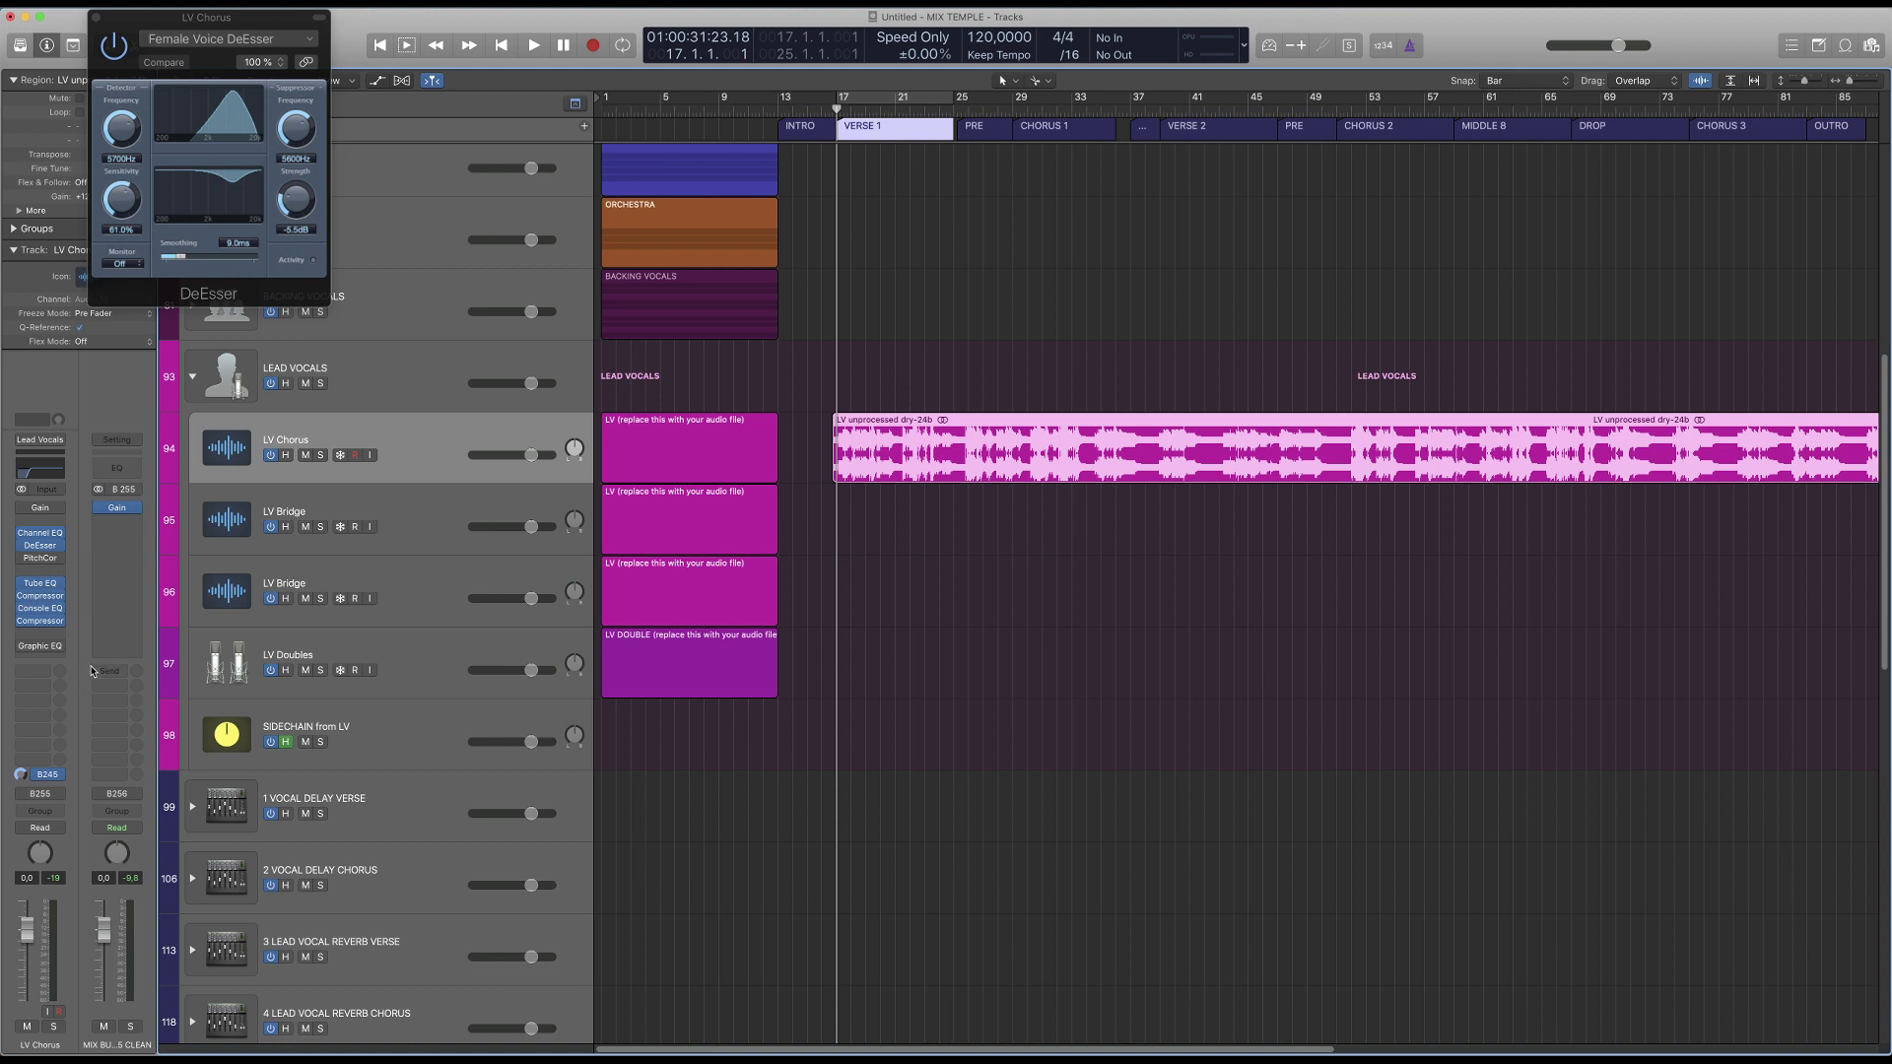
# - Close the DeEsser and reopen the Vintage Console EQ near the middle of the arrangement to examine its knobs
pyautogui.click(96, 17)
pyautogui.rightClick(42, 608)
pyautogui.click(40, 610)
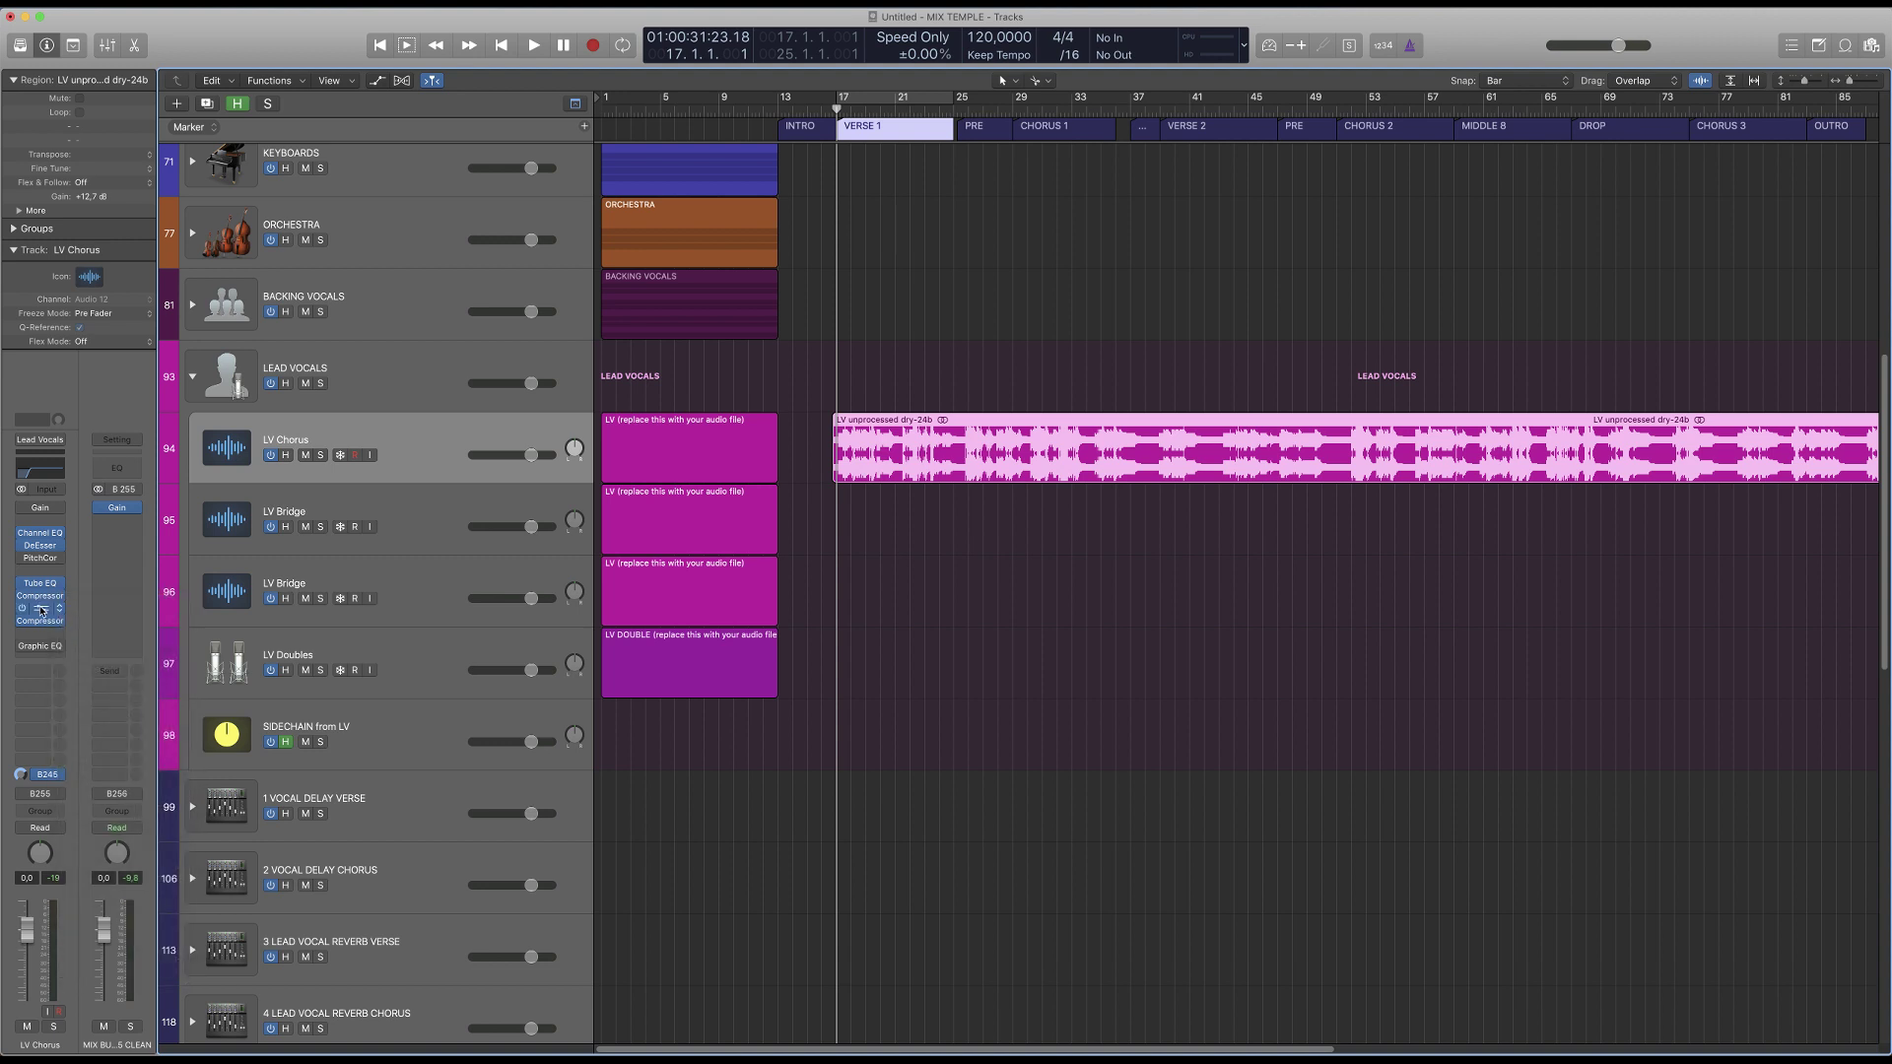
pyautogui.click(42, 610)
pyautogui.moveTo(1413, 60); pyautogui.dragTo(1084, 281)
pyautogui.moveTo(1158, 483)
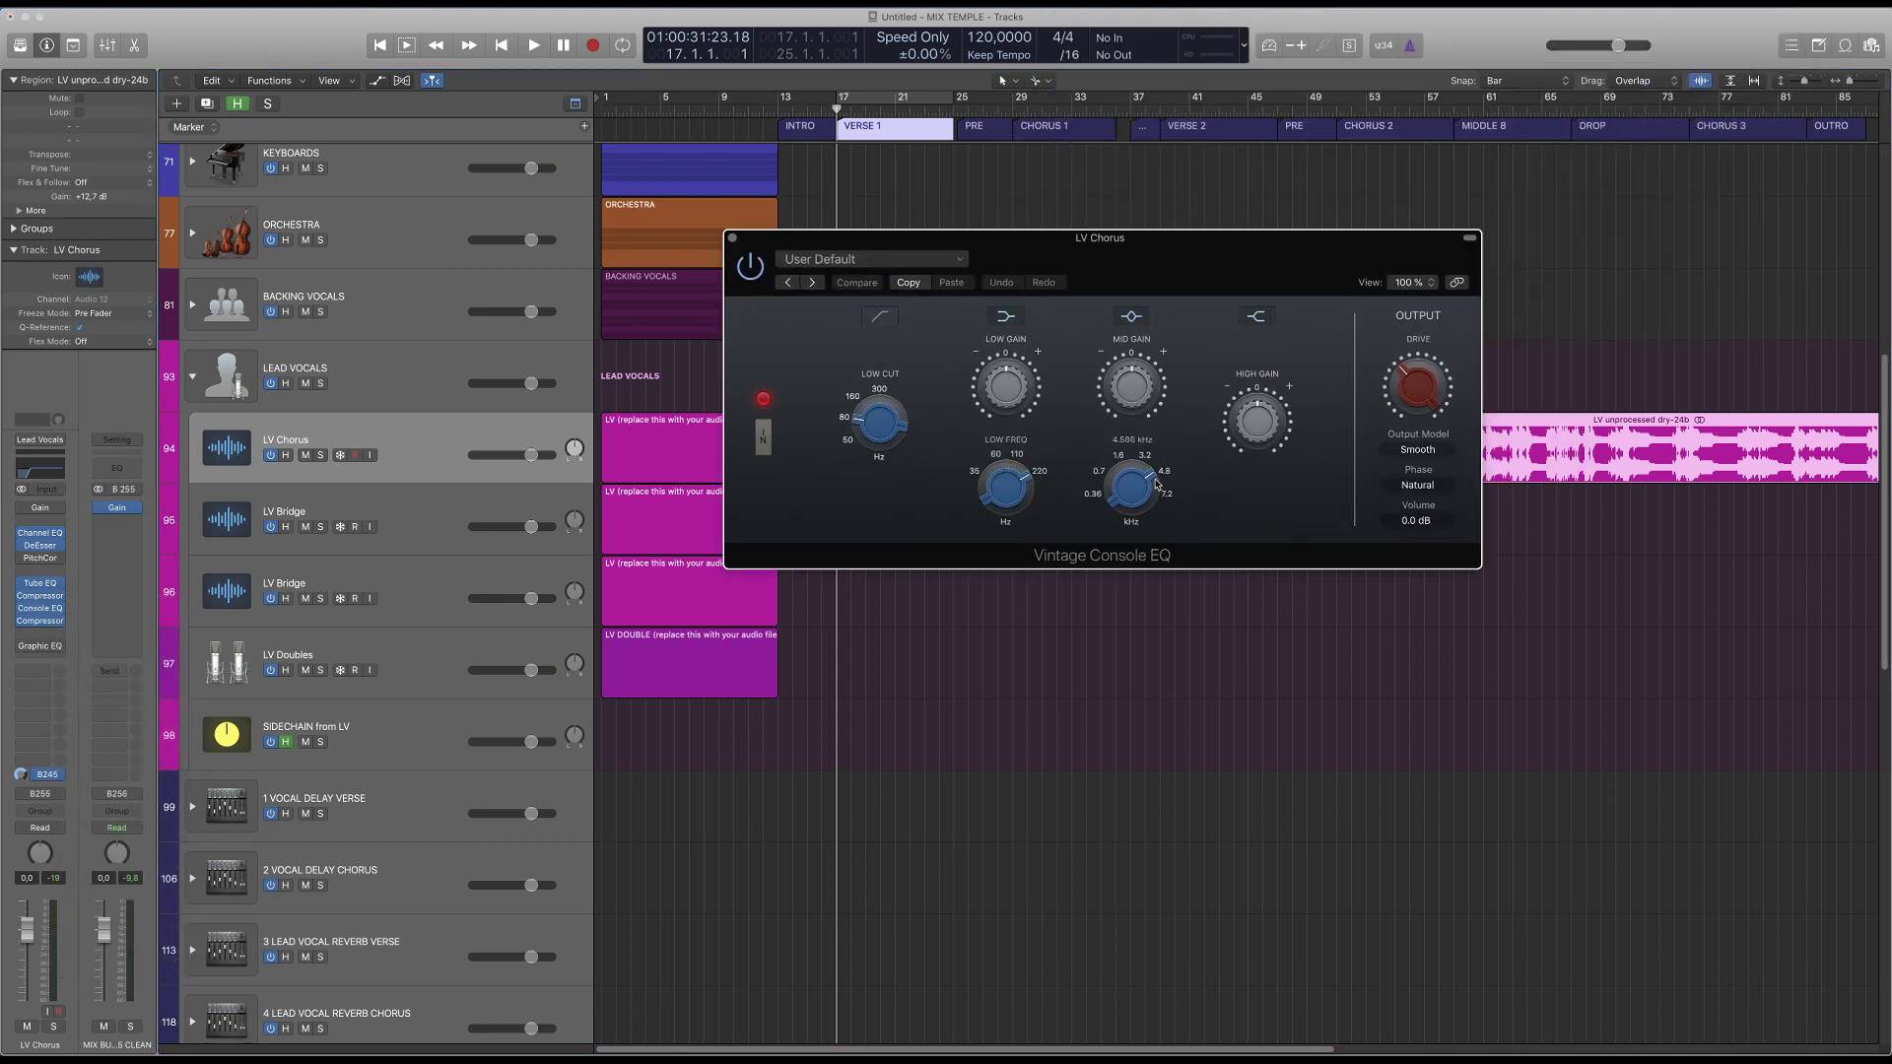
# - Nudge the Low Gain knob of the Vintage Console EQ, move its window below the vocal region and close it
pyautogui.moveTo(1025, 404)
pyautogui.mouseDown()
pyautogui.moveTo(1000, 406)
pyautogui.moveTo(1013, 396)
pyautogui.mouseUp()
pyautogui.moveTo(743, 249); pyautogui.dragTo(965, 579)
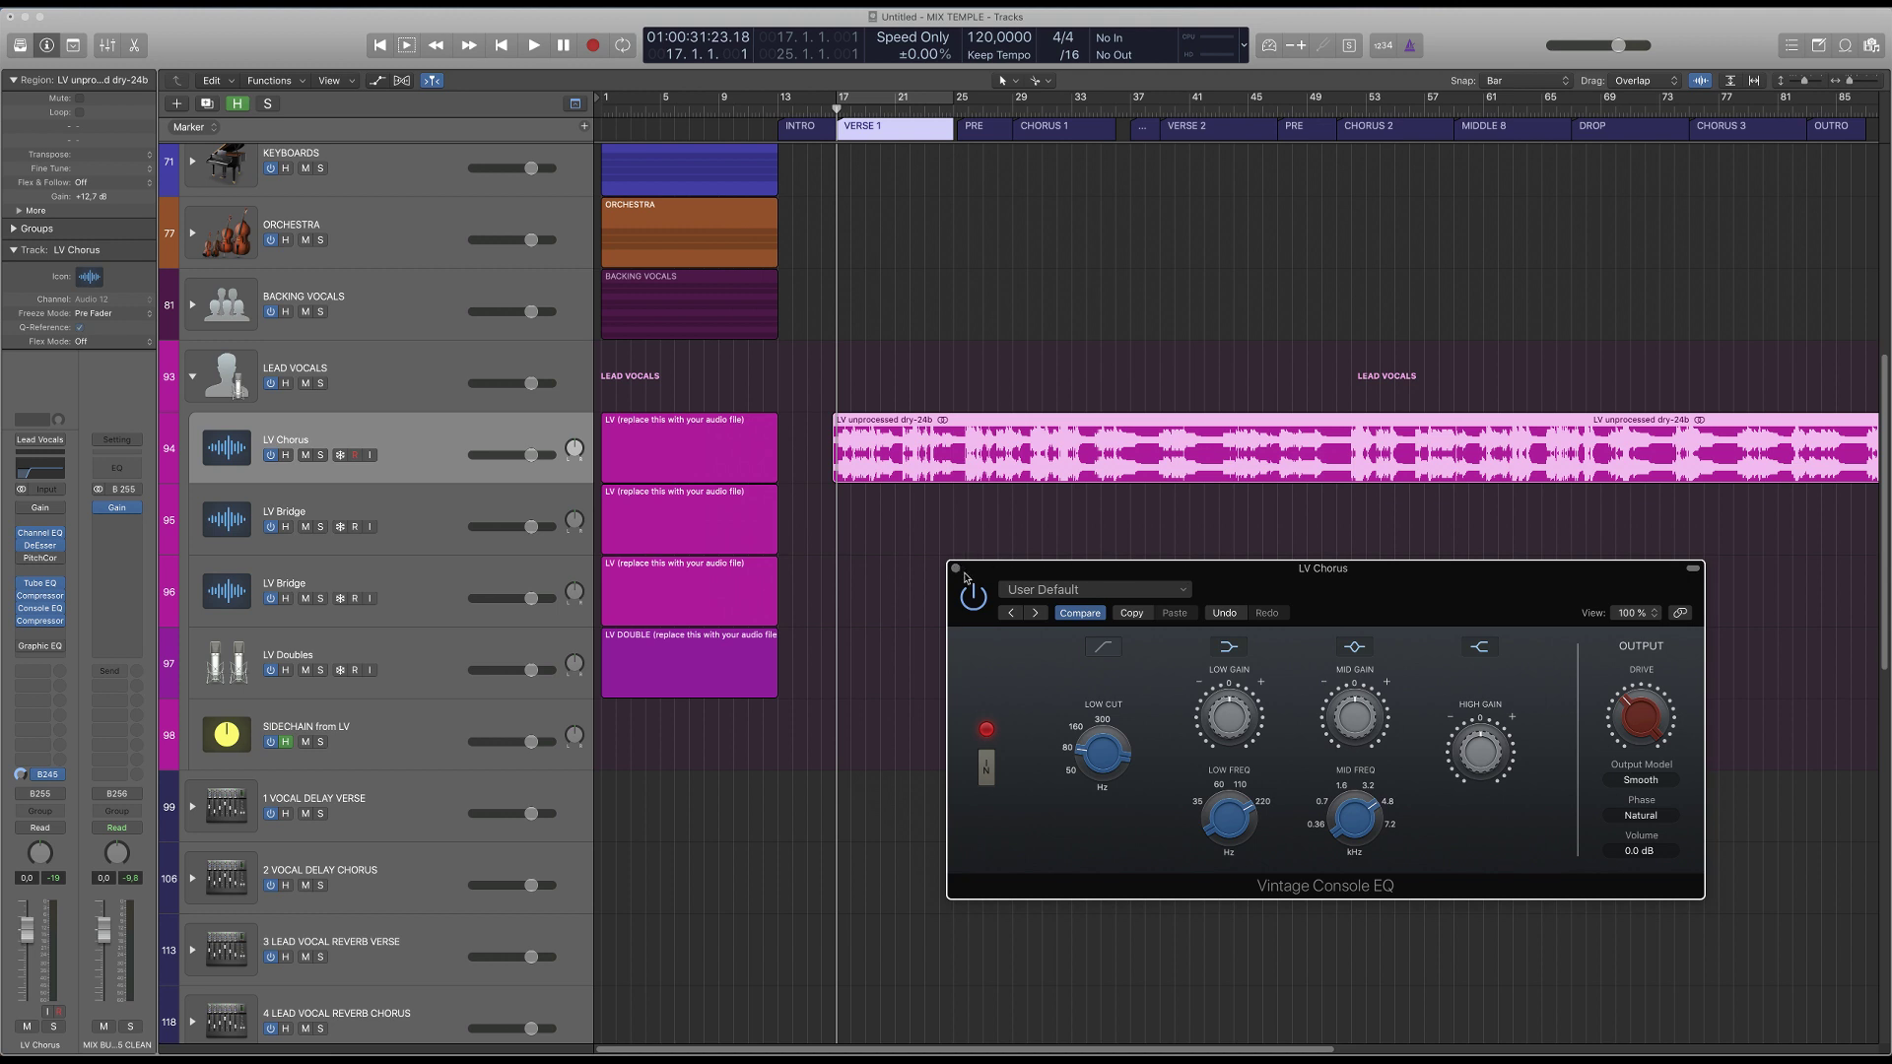
pyautogui.click(955, 569)
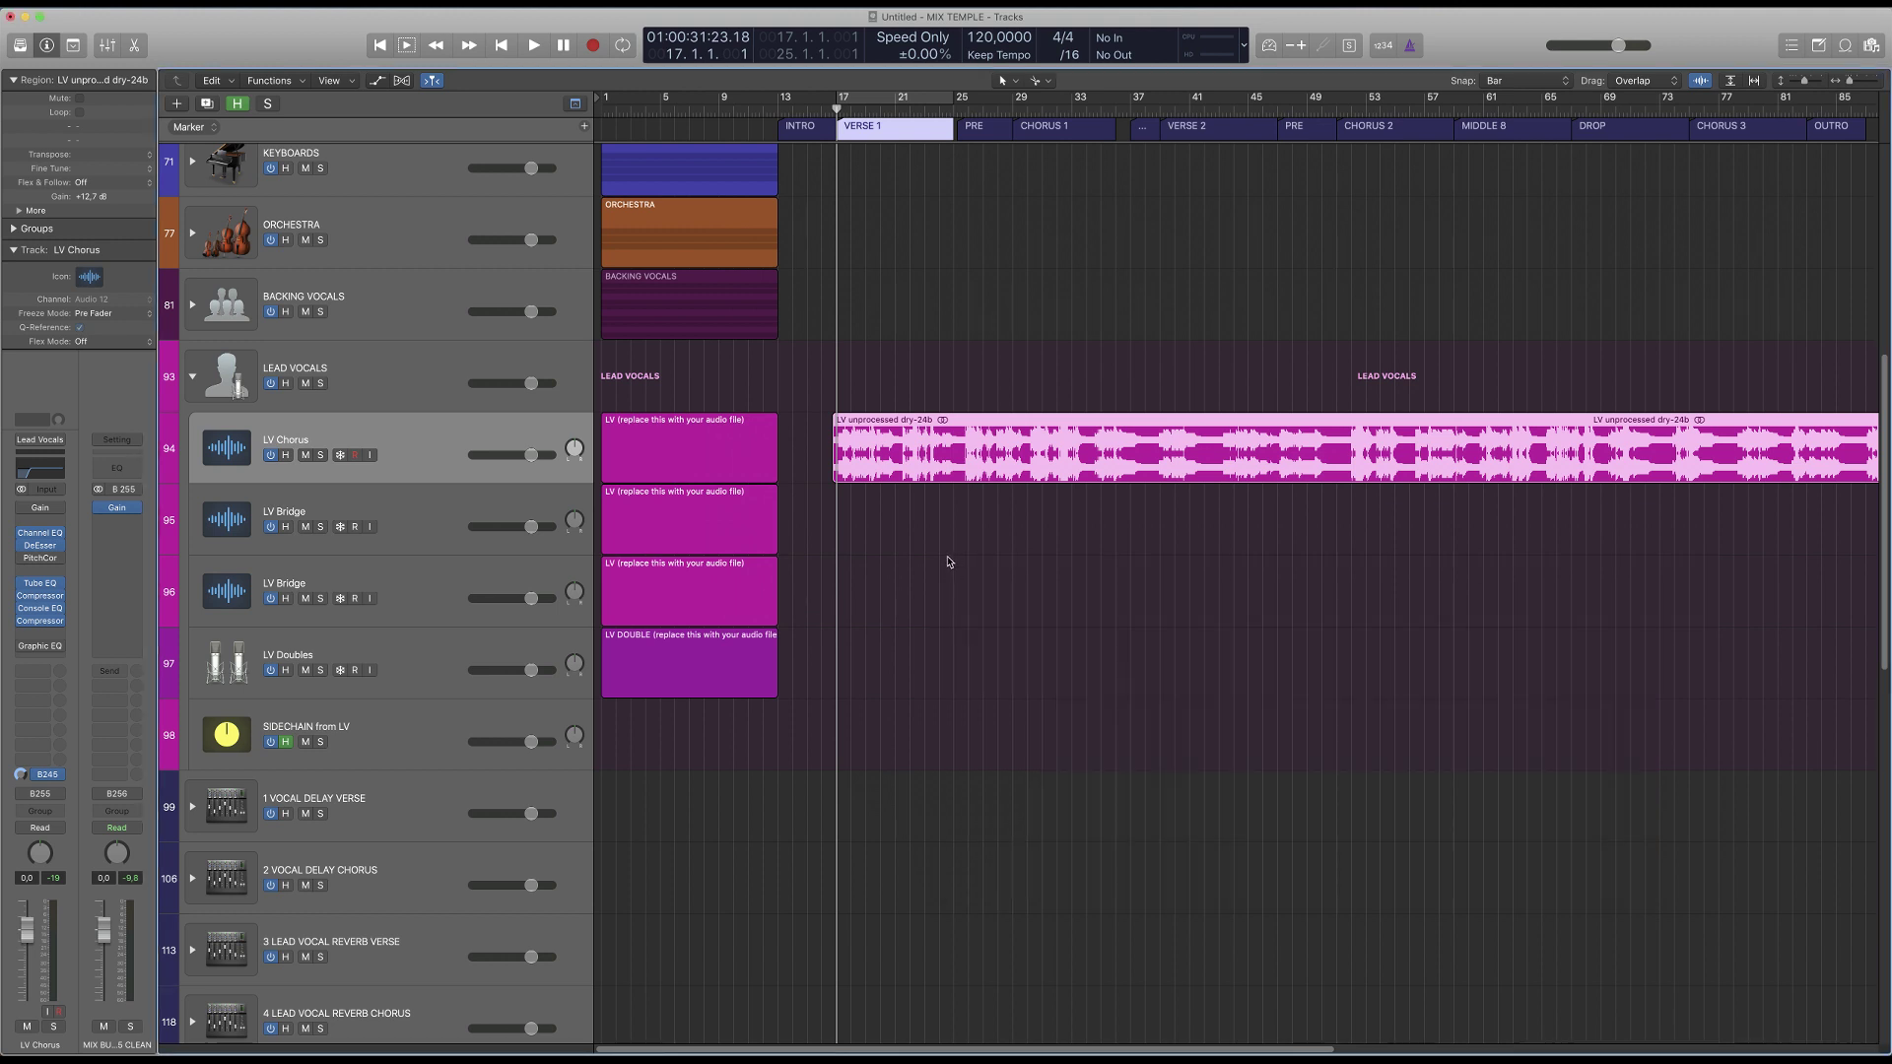